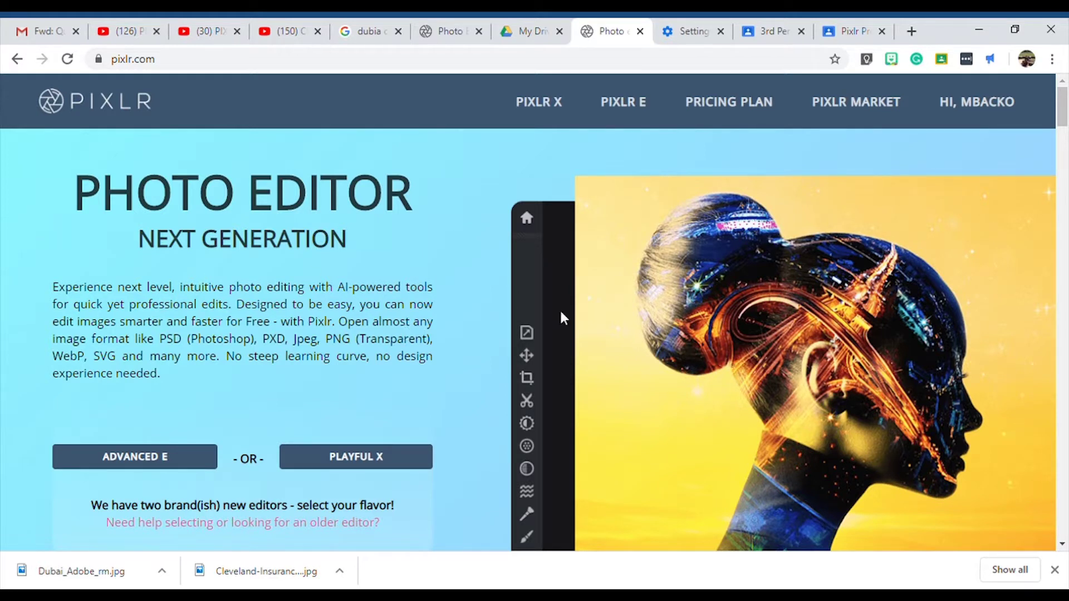
Step: Open the recent alli-handstand11.jpg project in Pixlr E to view the finished composite
left_click(446, 32)
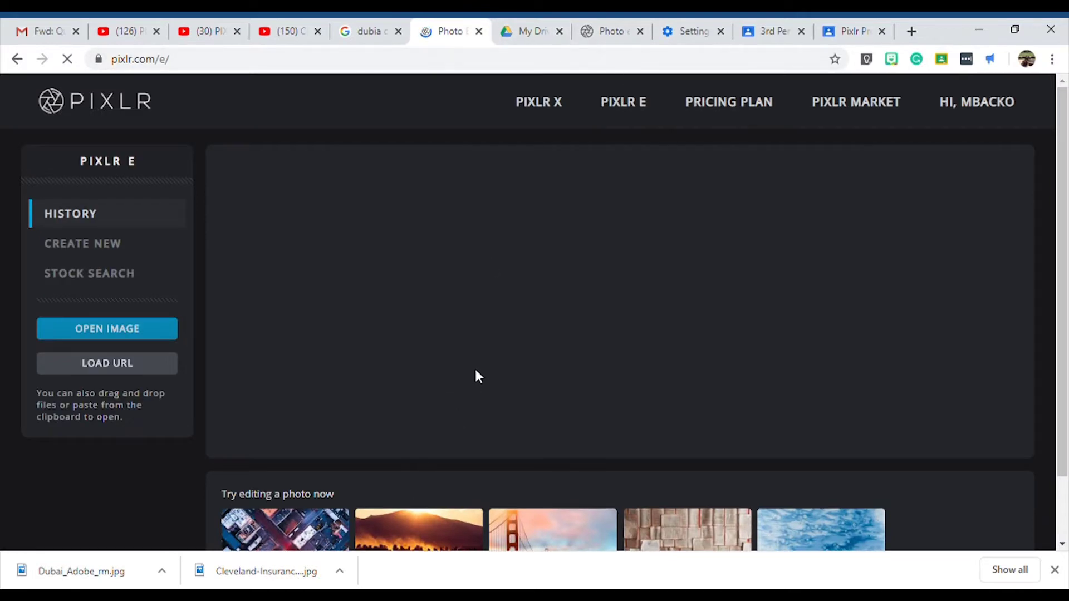
scroll(473, 367, "down", 1)
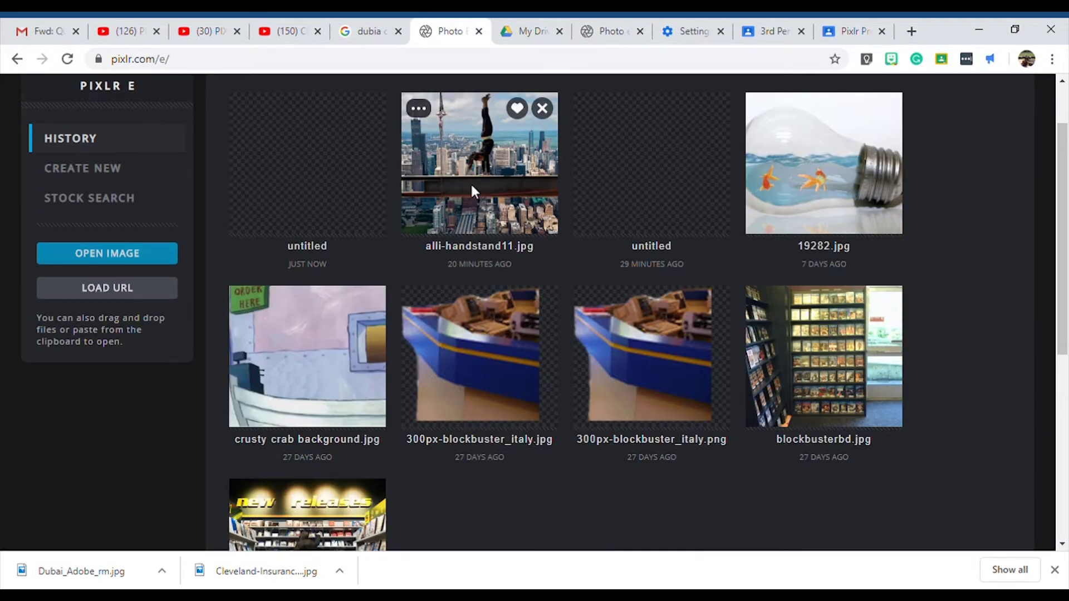
left_click(472, 191)
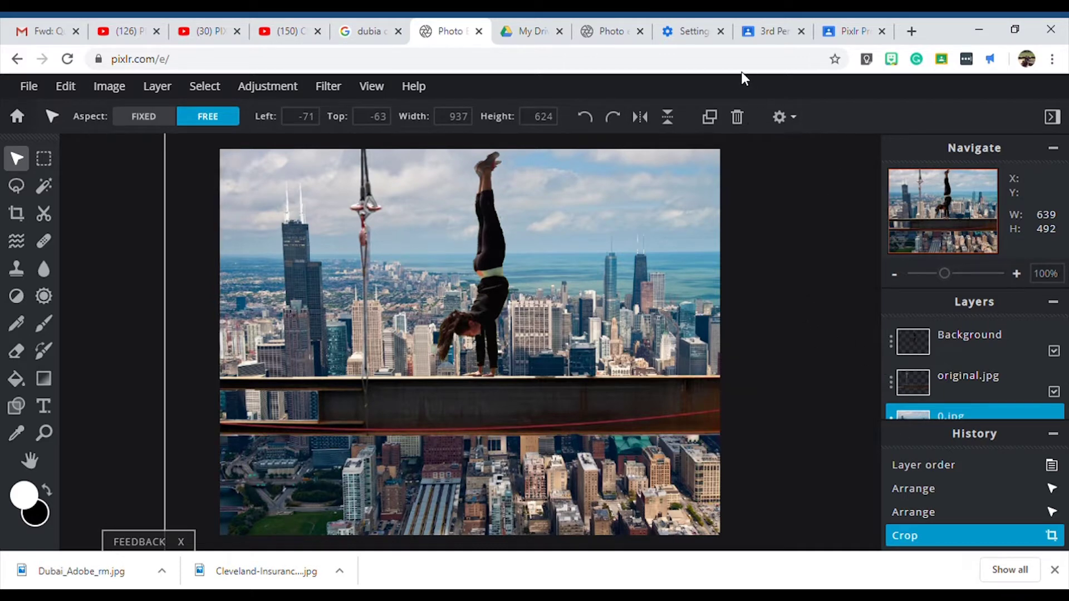
Step: Create a new blank image in Pixlr E using the 800x600 Web small preset
left_click(605, 34)
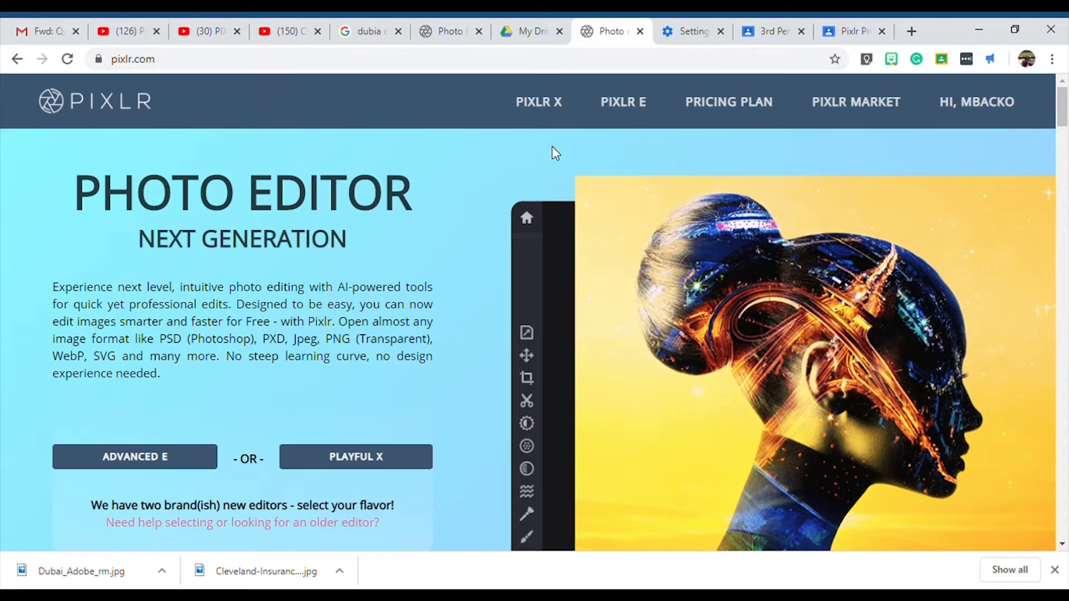
left_click(622, 106)
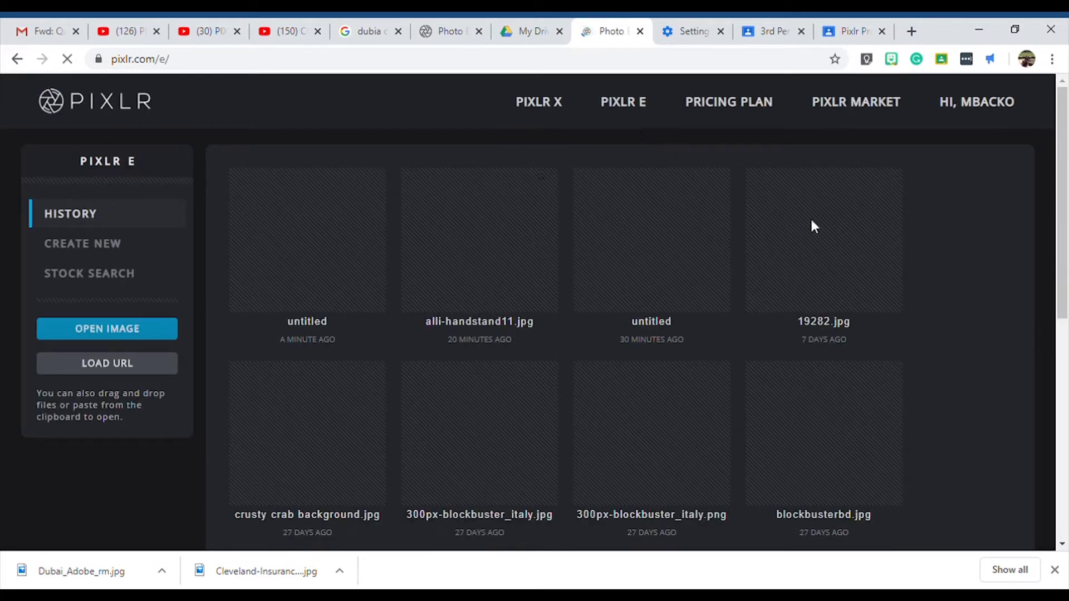
left_click(96, 258)
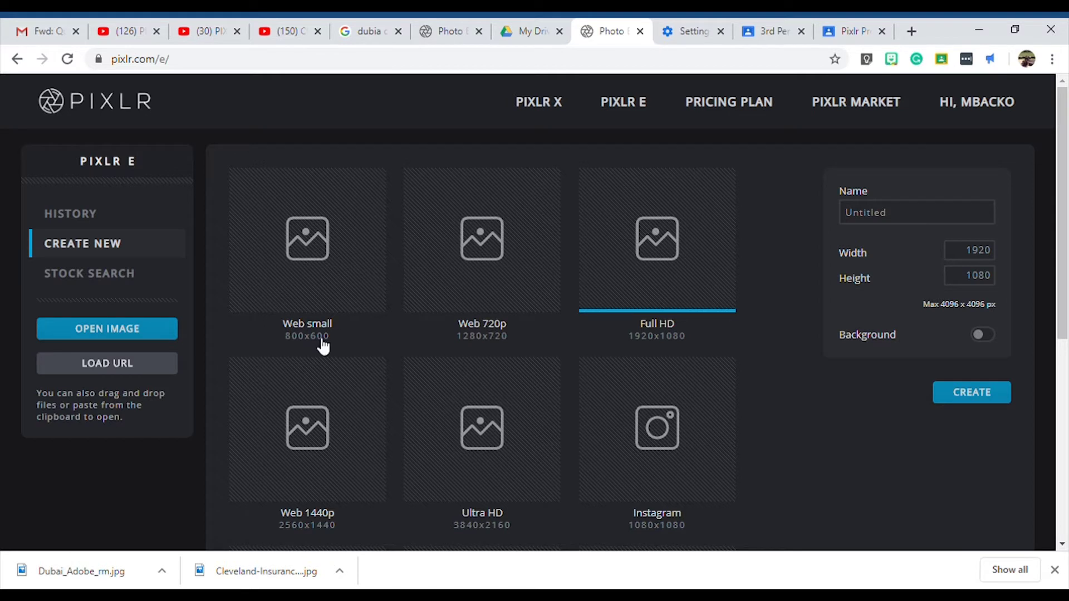
left_click(327, 248)
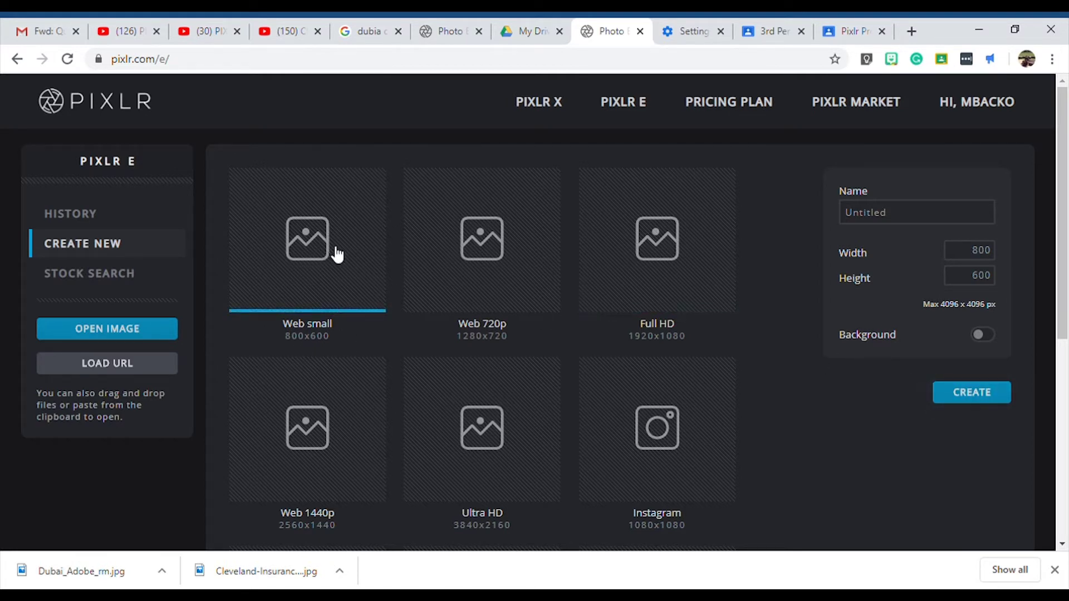
left_click(963, 399)
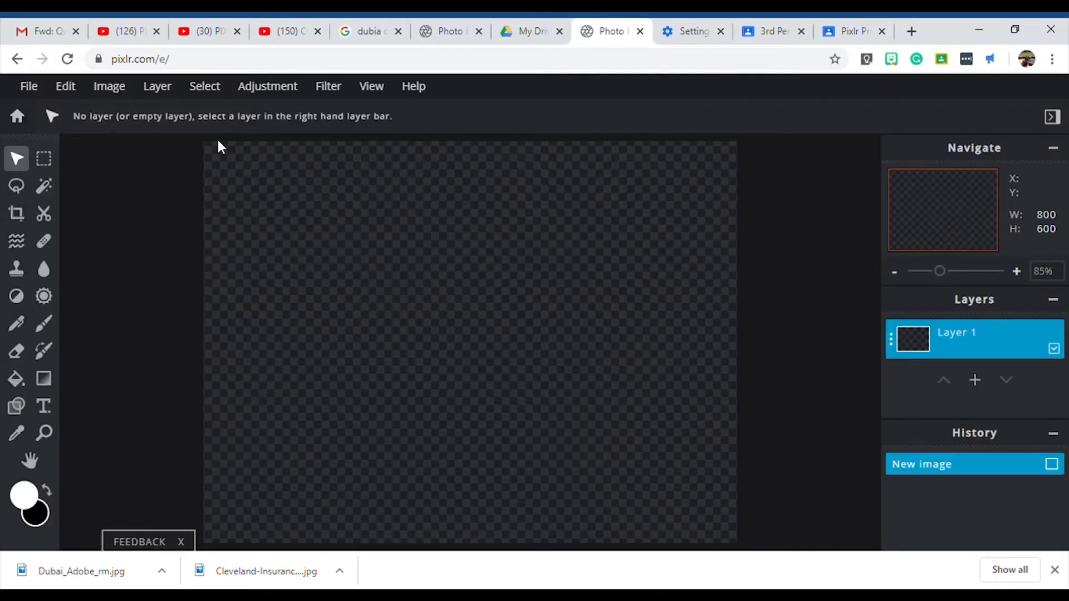
Step: Open Alli-Handstand11.jpg from the Pixlr Project assignment in Google Classroom and copy the photo
left_click(975, 381)
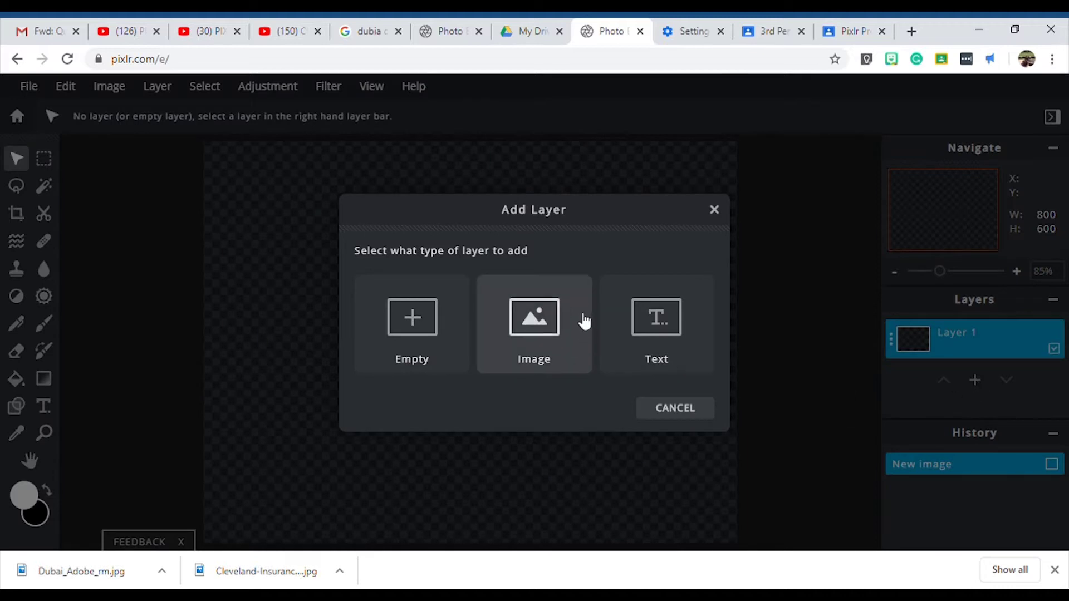
left_click(556, 320)
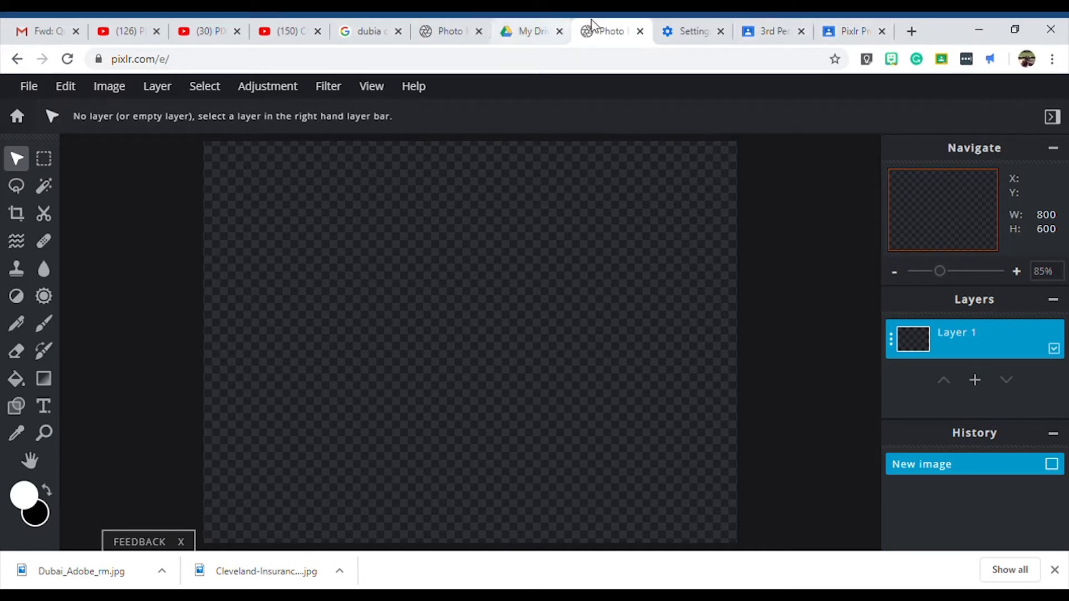
left_click(859, 37)
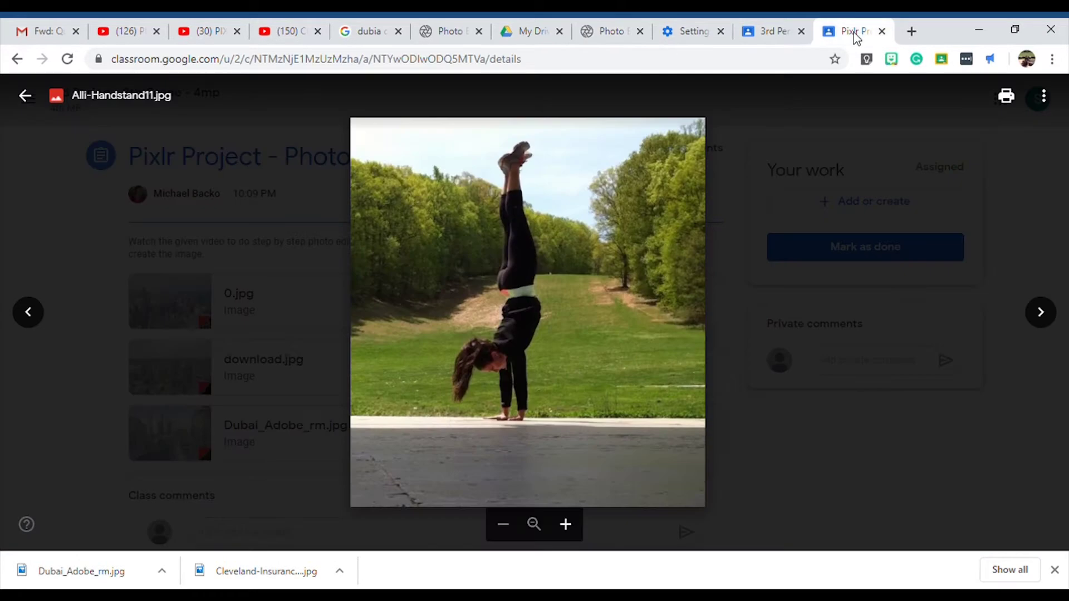
left_click(26, 97)
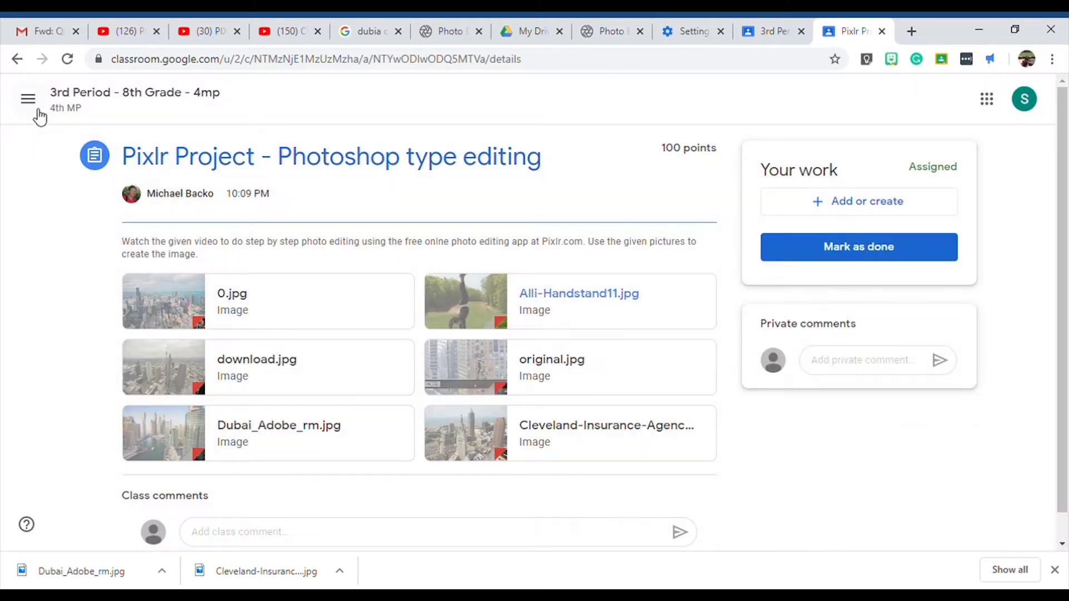
left_click(16, 58)
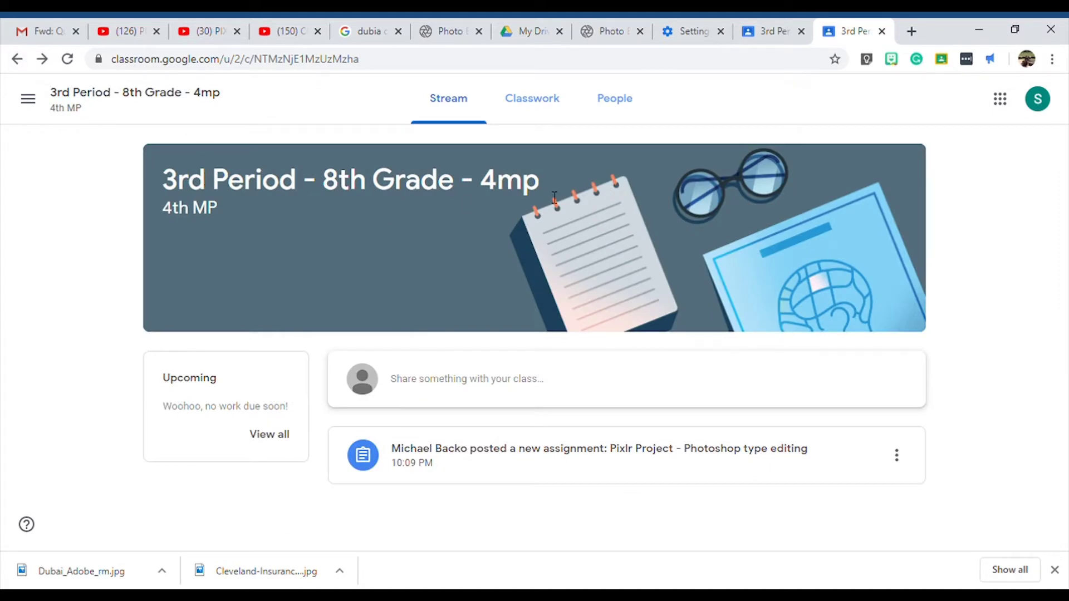
left_click(574, 452)
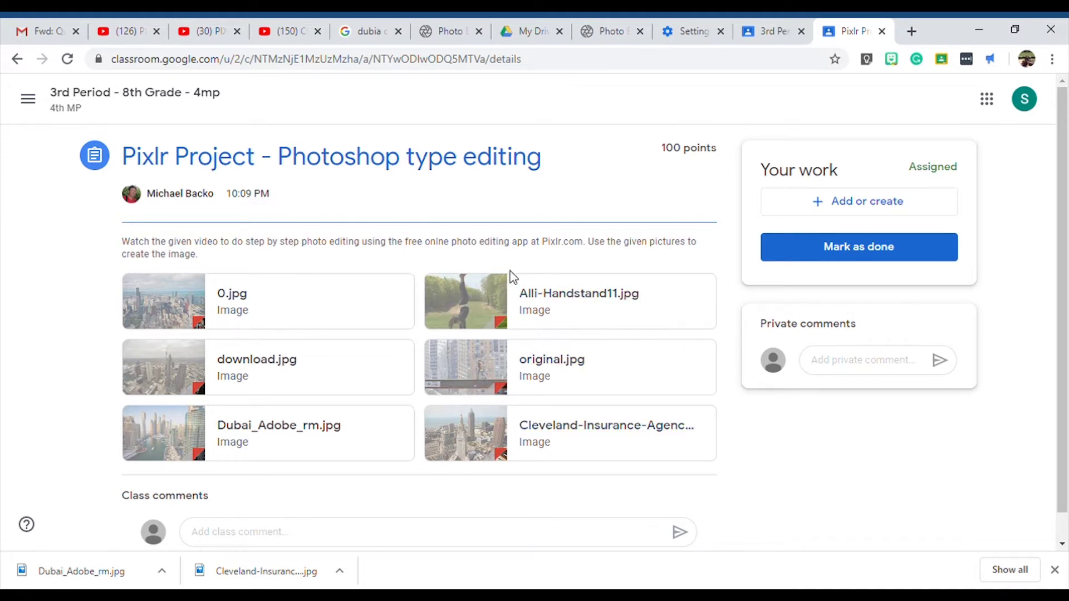
left_click(479, 301)
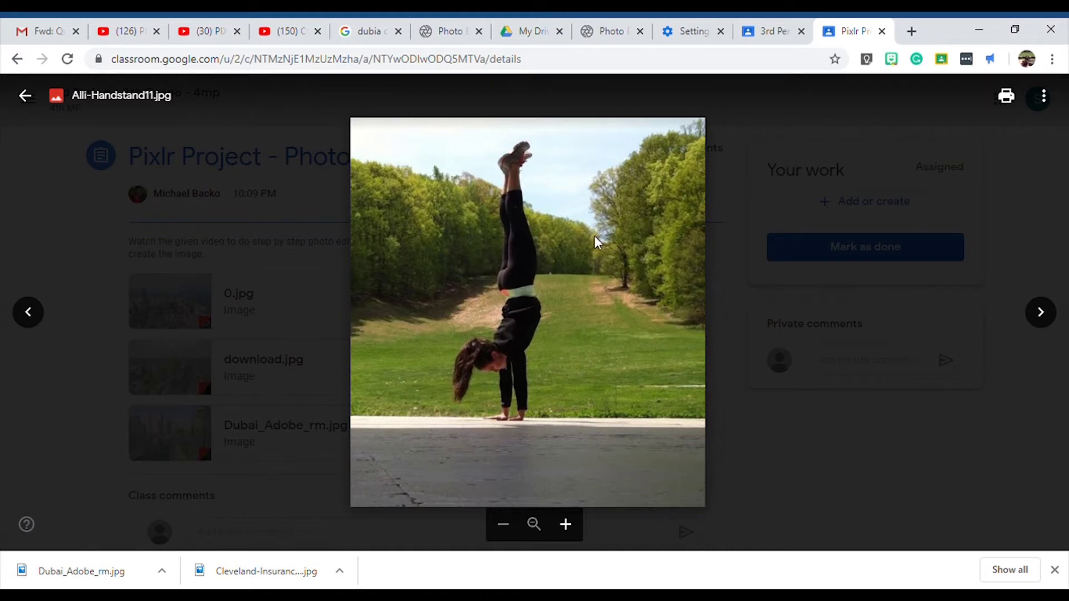
Step: Switch back to the blank Pixlr E canvas and paste the copied handstand photo as a new layer
left_click(612, 32)
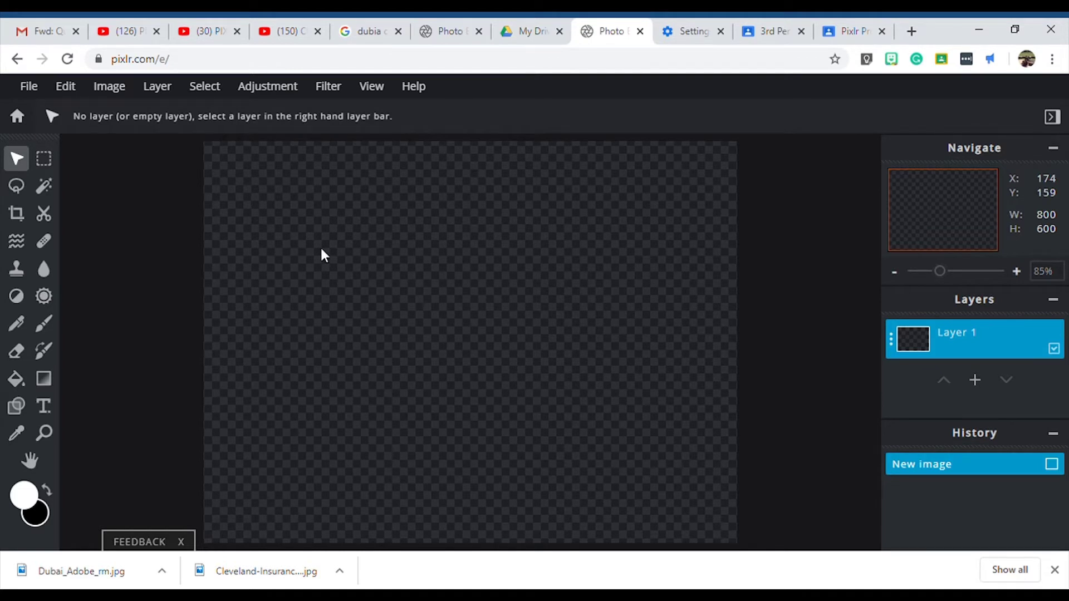
key("ctrl+v")
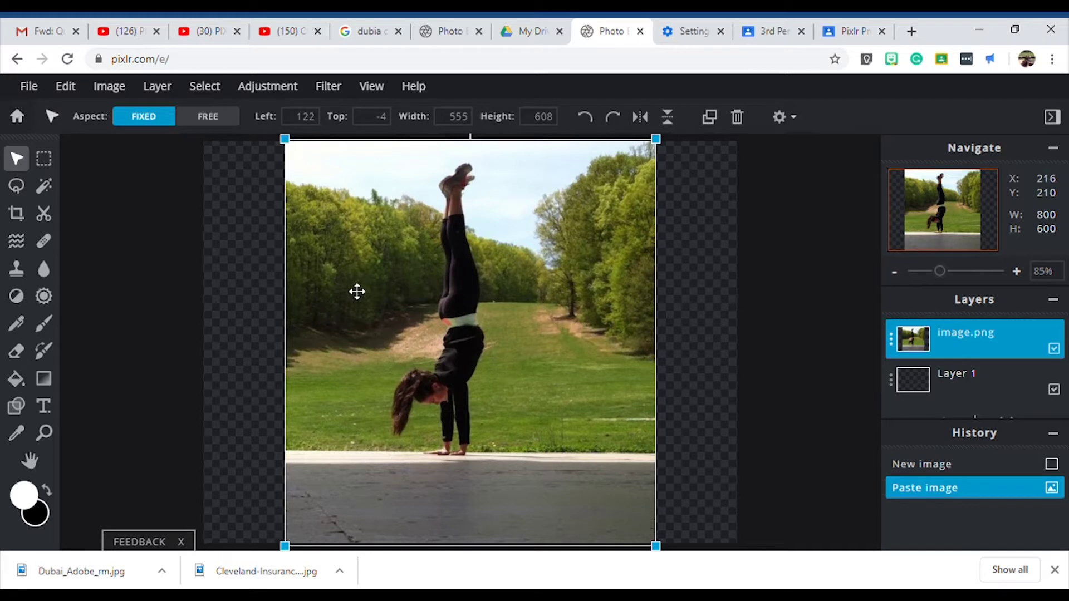
scroll(401, 369, "up", 1)
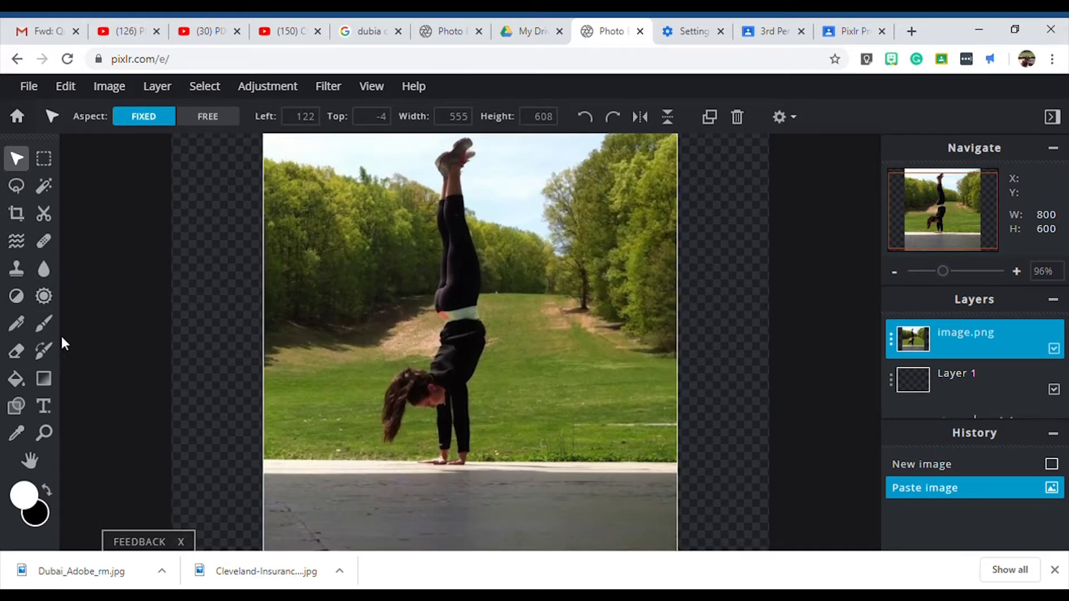
Step: Set up the Eraser with a round 15 px brush and 0% softness
left_click(19, 356)
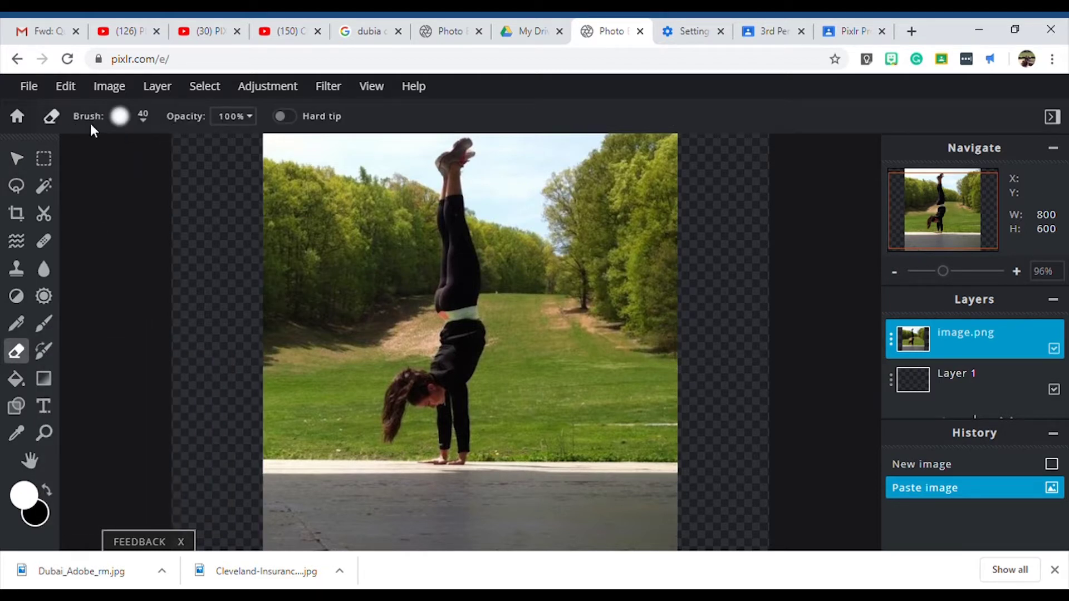
left_click(121, 118)
left_click(428, 162)
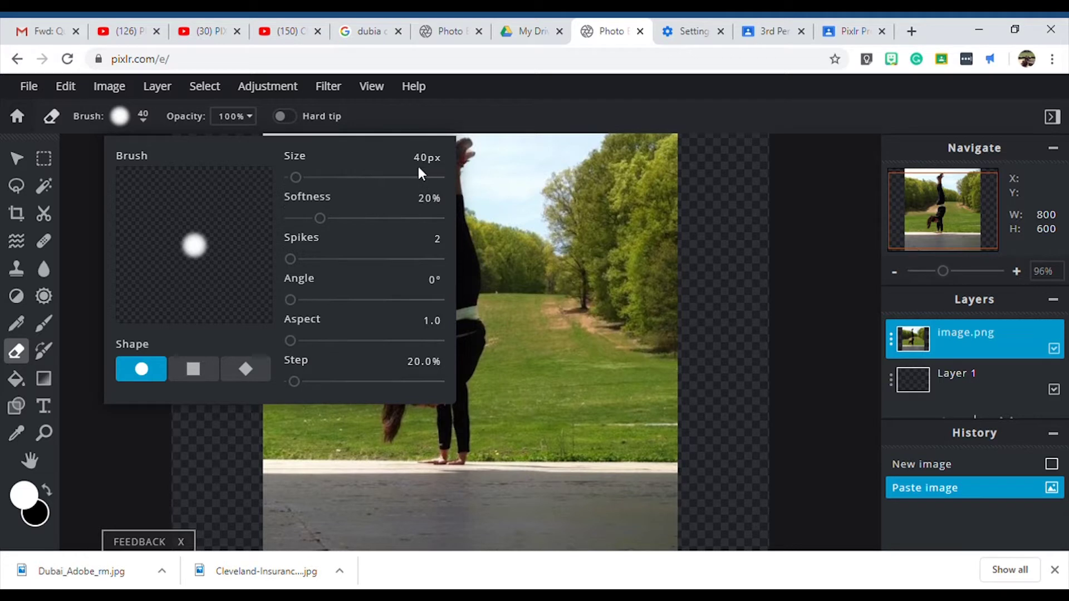
left_click_drag(305, 190, 293, 179)
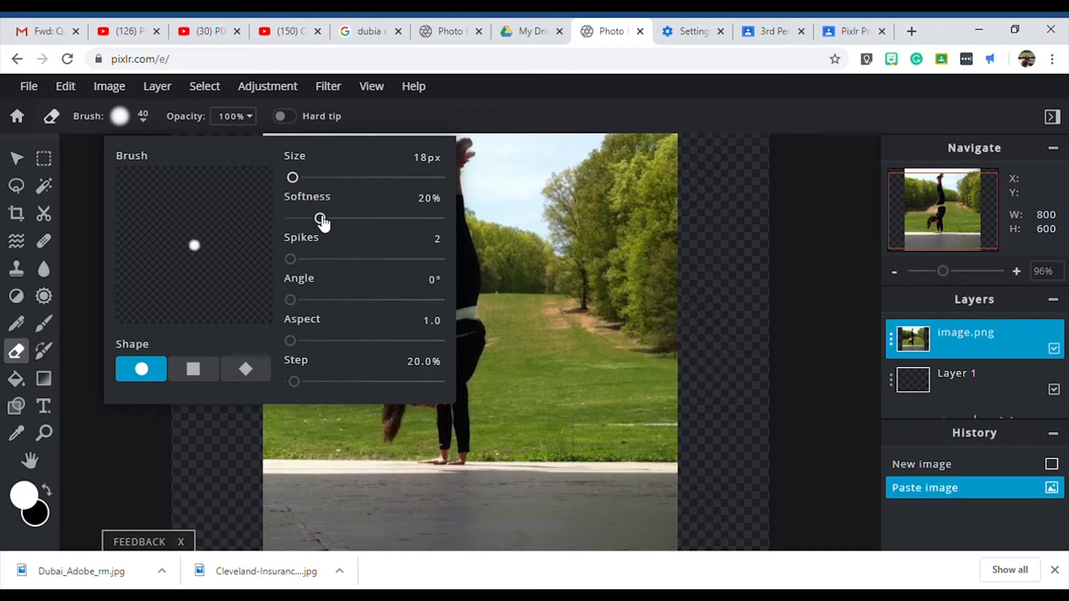
left_click_drag(292, 179, 319, 186)
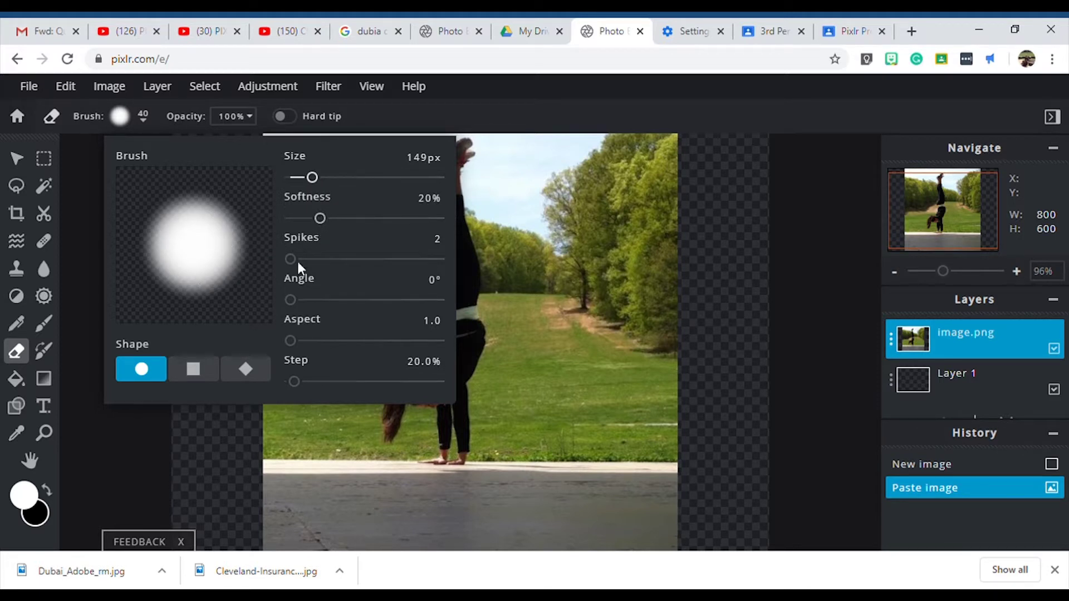
left_click_drag(325, 222, 273, 220)
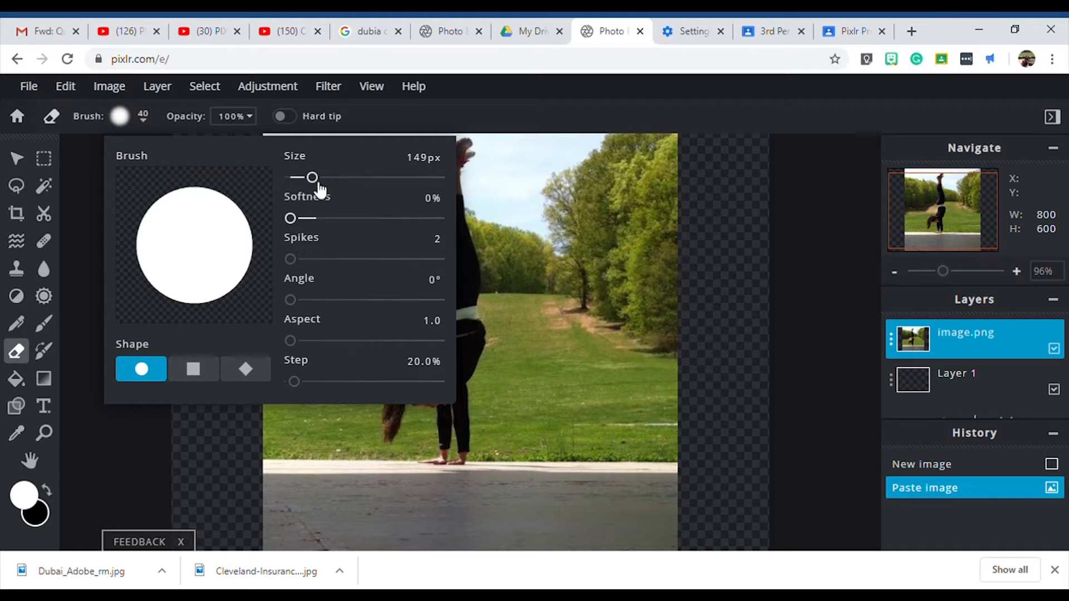
left_click_drag(314, 179, 299, 180)
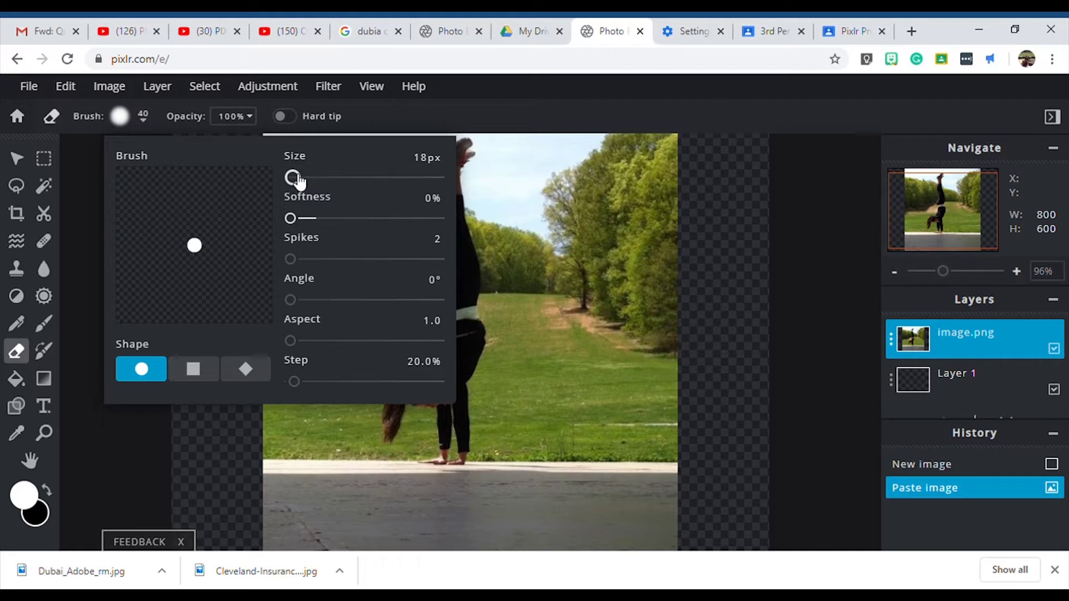
left_click_drag(299, 180, 299, 179)
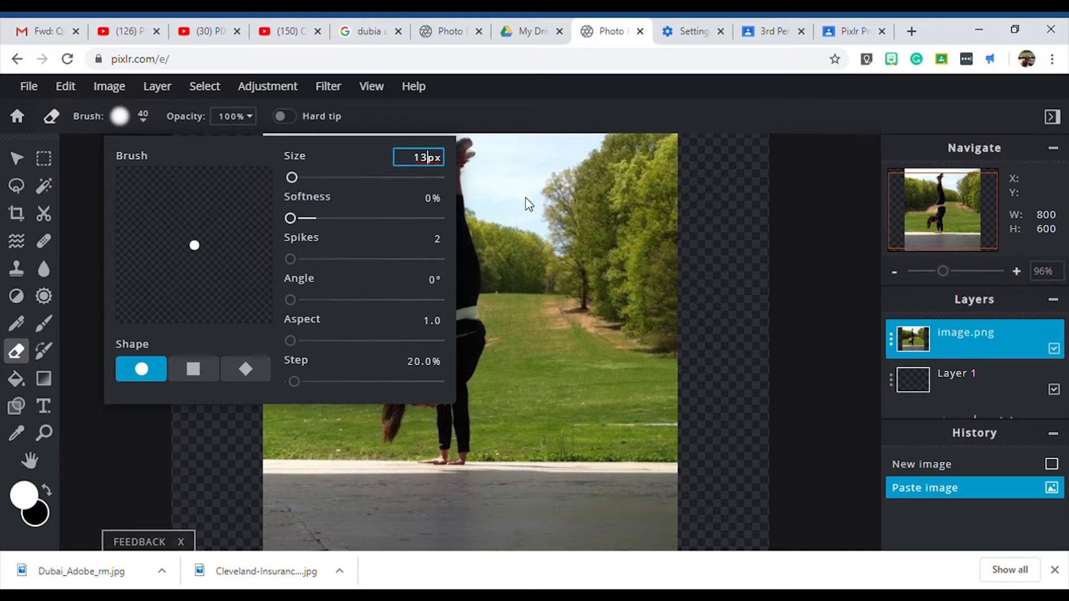
key("BackSpace")
type("5")
key("Return")
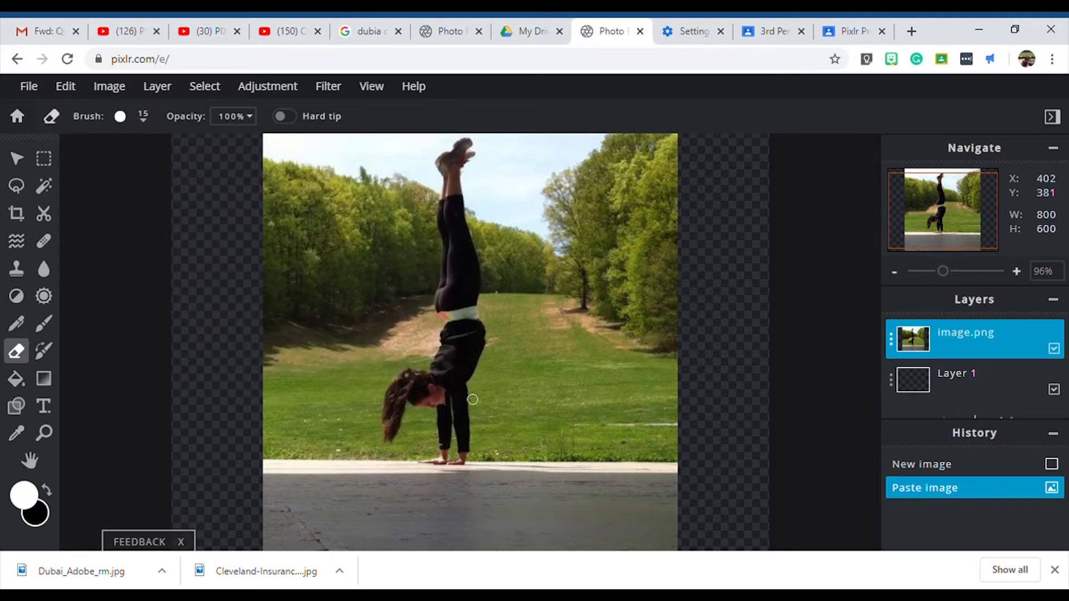
Step: Erase the grass along the right edge of the woman's shoulder, down to where it meets her arm
scroll(473, 399, "up", 4)
scroll(472, 399, "down", 2)
scroll(473, 400, "up", 2)
scroll(473, 400, "down", 3)
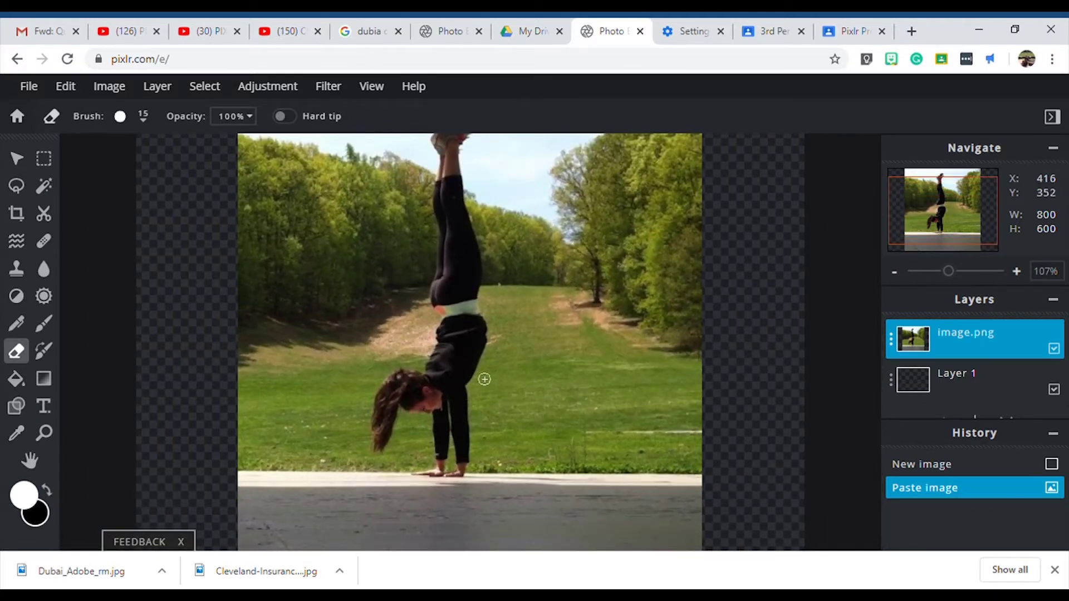
scroll(489, 379, "up", 14)
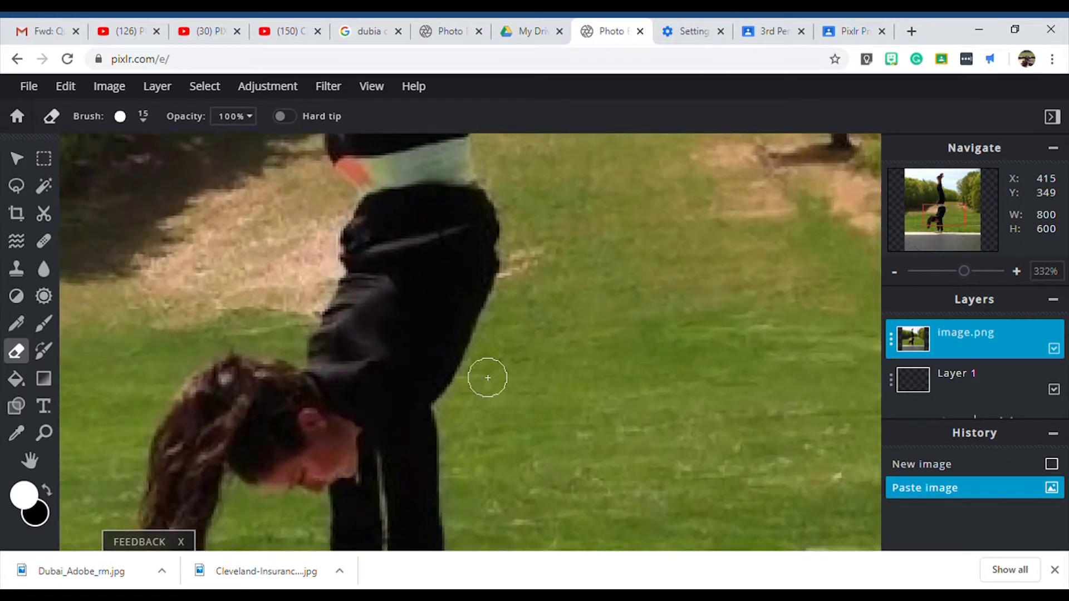
scroll(436, 395, "up", 18)
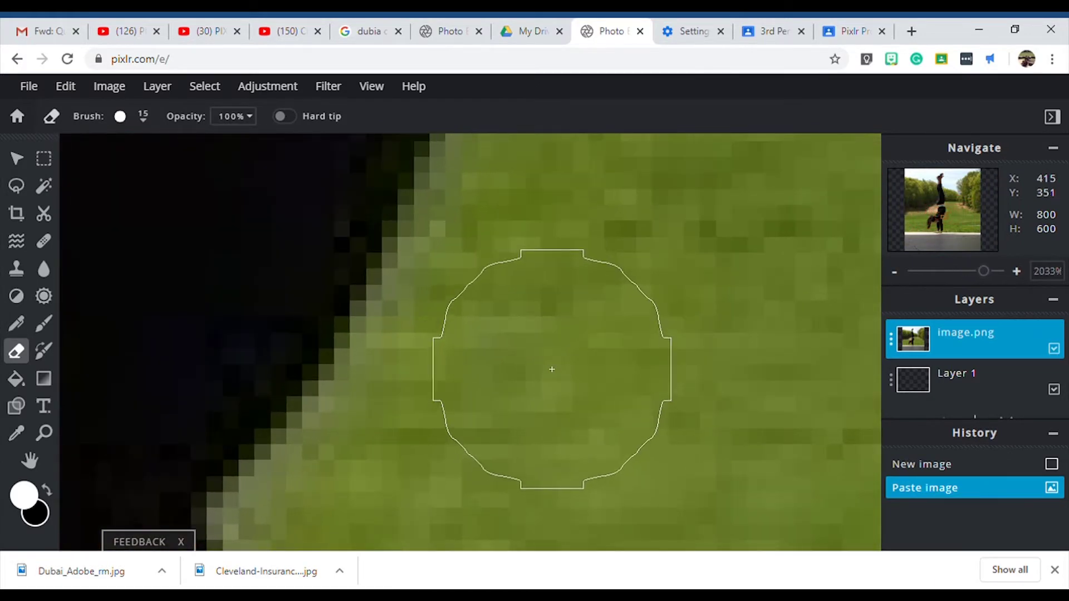
scroll(518, 356, "down", 5)
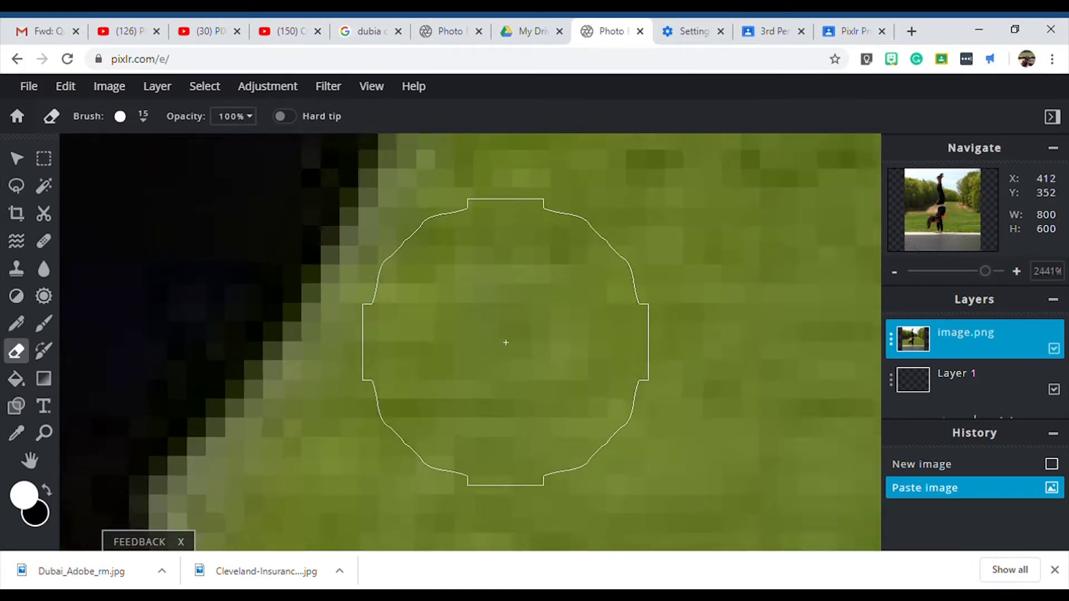
scroll(506, 343, "down", 2)
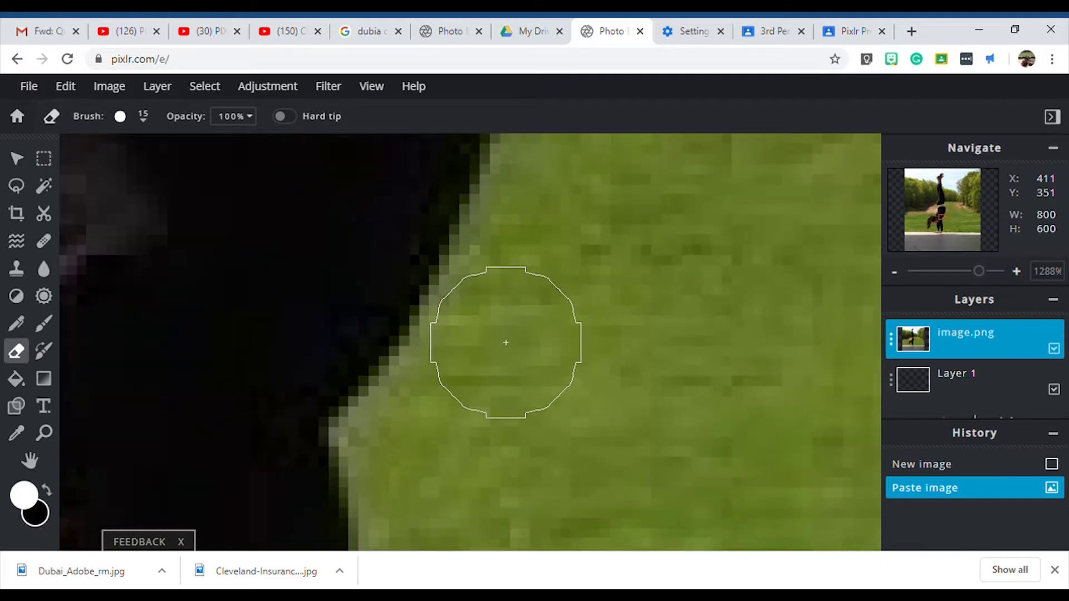
left_click_drag(494, 331, 475, 342)
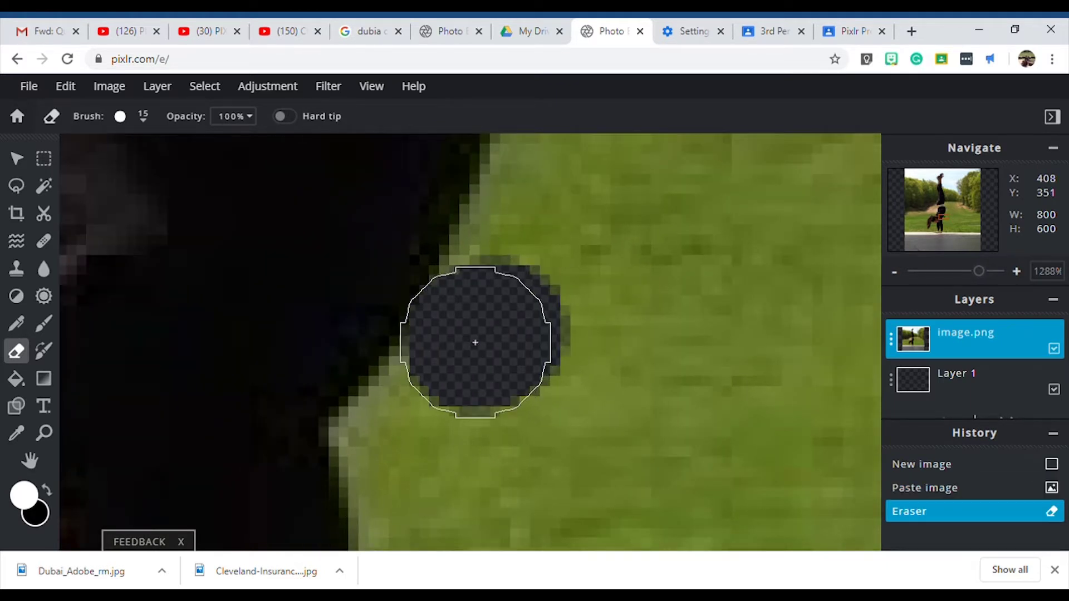
left_click(475, 343)
mouse_move(453, 382)
left_mouse_down()
mouse_move(393, 465)
mouse_move(397, 445)
left_mouse_up()
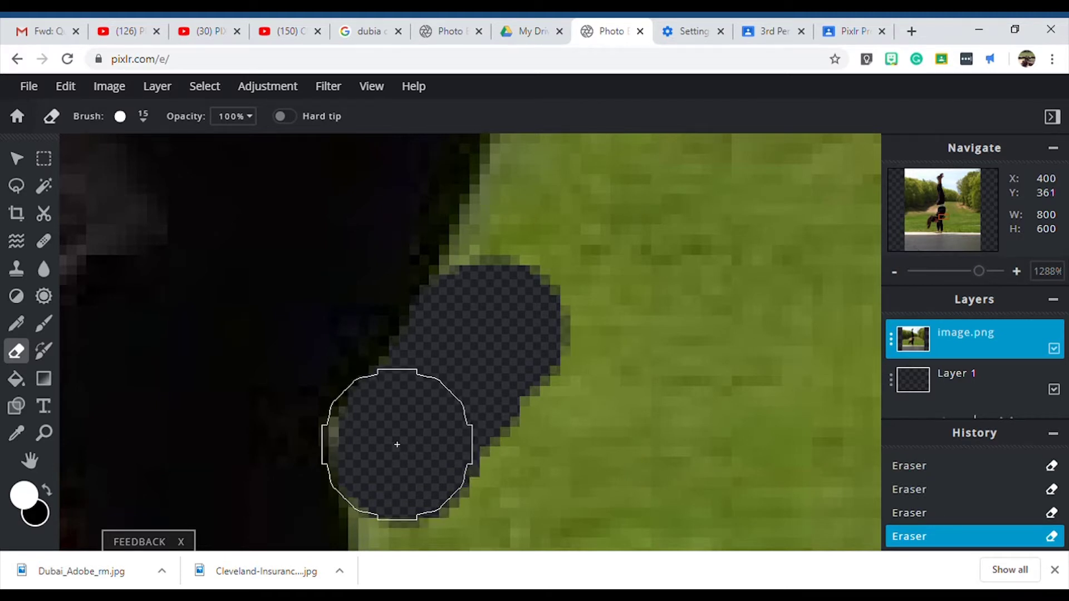
Step: Erase the grass along the outer right edge of the woman's arm, from the shoulder down toward the cuff
scroll(551, 334, "down", 3)
left_click_drag(474, 429, 482, 494)
scroll(601, 272, "down", 3)
scroll(537, 486, "up", 3)
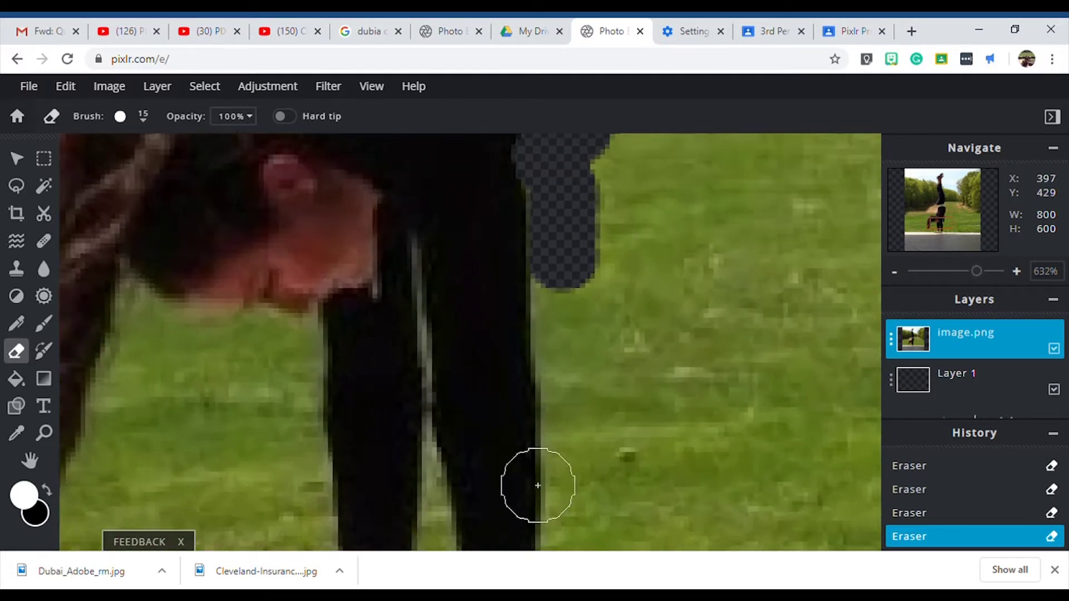
scroll(562, 362, "up", 3)
mouse_move(578, 203)
left_mouse_down()
mouse_move(584, 408)
mouse_move(601, 497)
mouse_move(607, 453)
left_mouse_up()
scroll(620, 350, "down", 3)
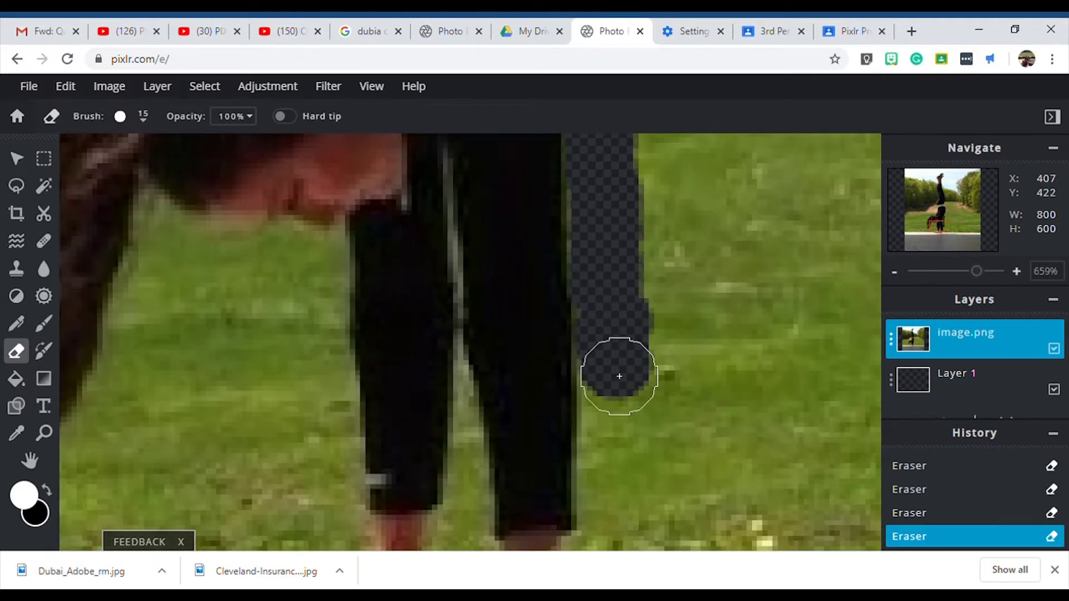
left_click_drag(614, 372, 604, 271)
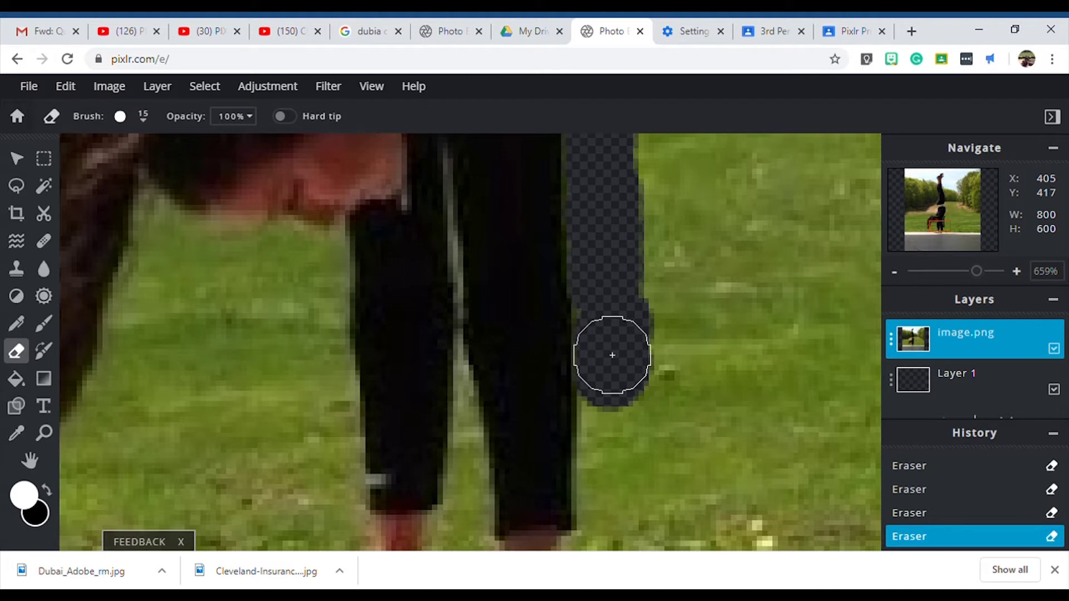
Step: Try an eraser stroke that cuts into the right sleeve near the cuff, and undo it
mouse_move(615, 372)
left_mouse_down()
mouse_move(614, 420)
mouse_move(581, 484)
left_mouse_up()
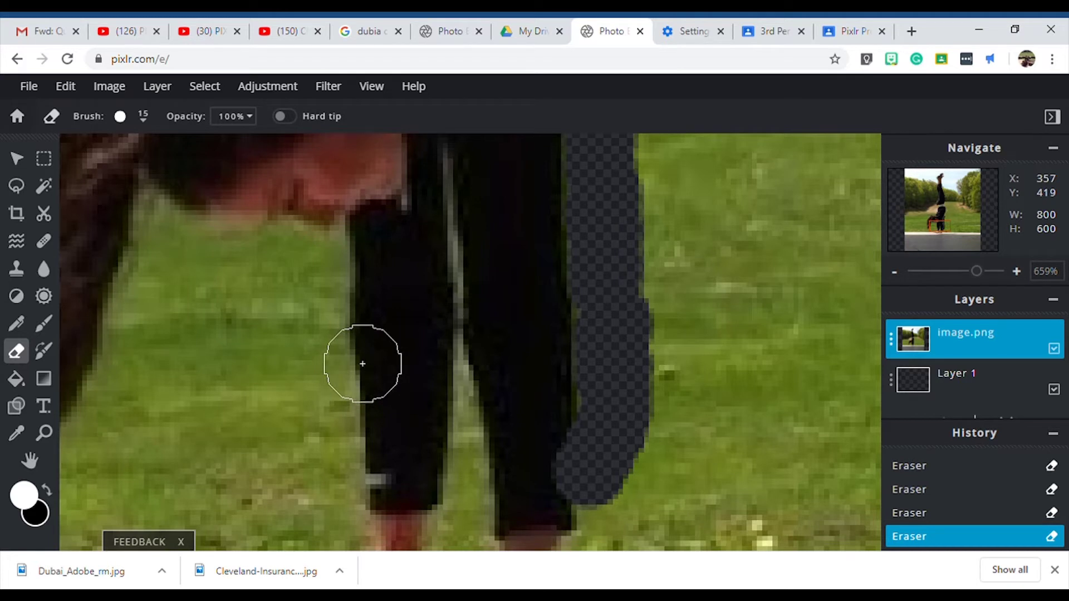
left_click(65, 86)
mouse_move(49, 83)
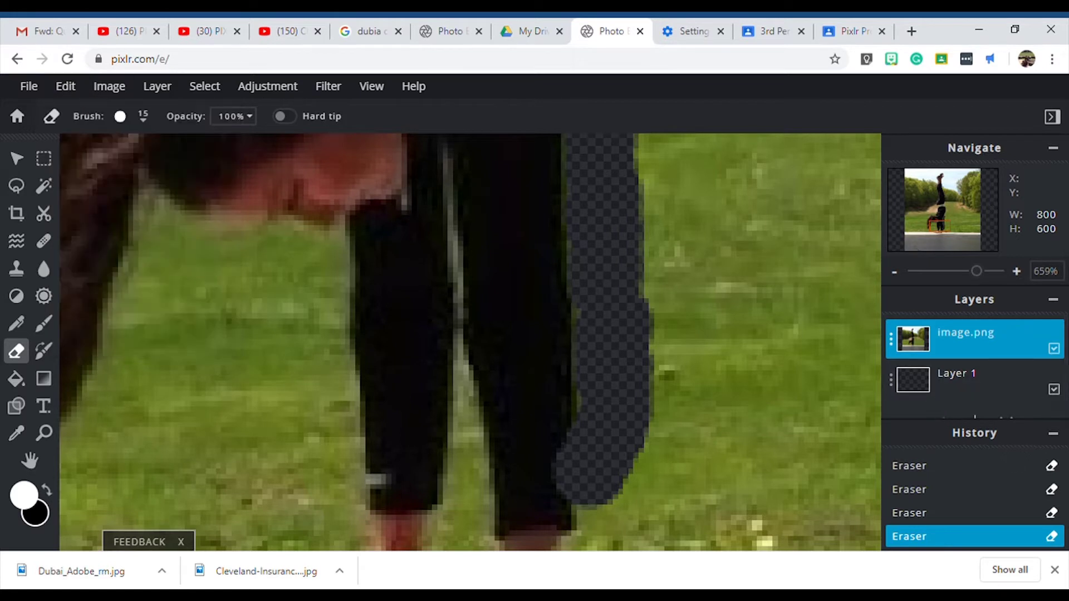
key("ctrl+z")
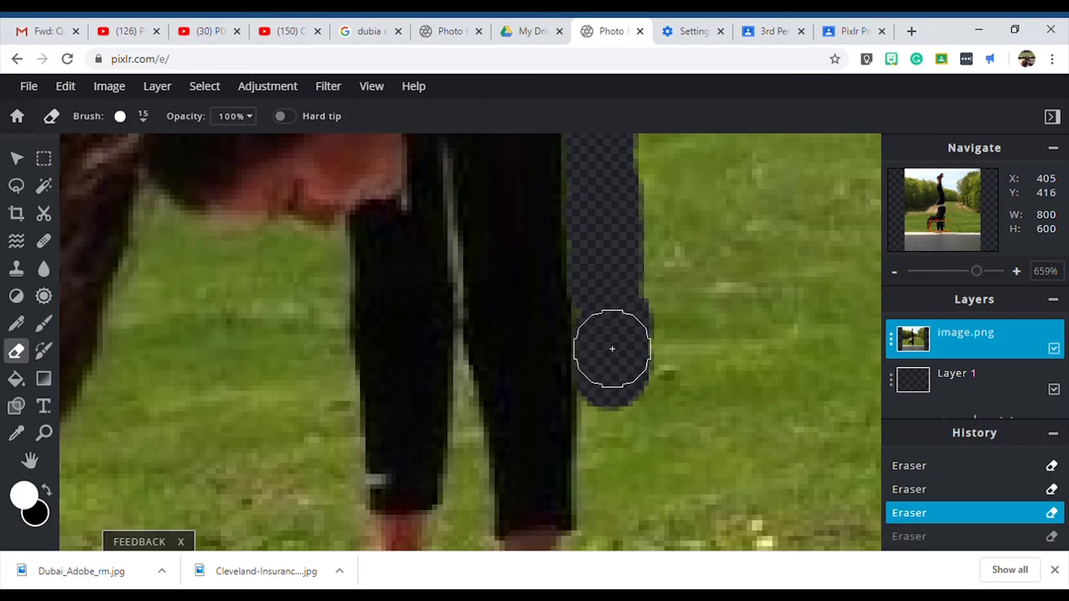
Step: Erase the background beside the right cuff, beneath both hands and around the fingertips to just above the fingers
mouse_move(618, 423)
left_mouse_down()
mouse_move(618, 465)
mouse_move(612, 455)
mouse_move(610, 501)
left_mouse_up()
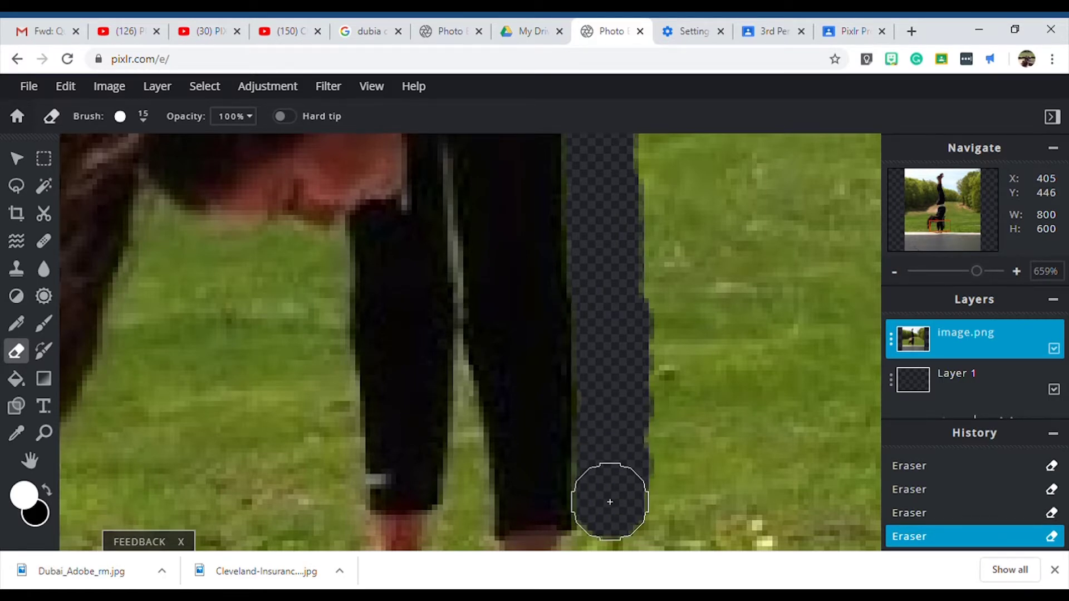
scroll(706, 279, "down", 3)
scroll(663, 497, "up", 4)
mouse_move(633, 353)
left_mouse_down()
mouse_move(606, 383)
mouse_move(615, 361)
mouse_move(602, 430)
mouse_move(554, 481)
mouse_move(533, 473)
mouse_move(281, 477)
mouse_move(269, 461)
mouse_move(140, 461)
mouse_move(121, 426)
mouse_move(151, 353)
mouse_move(196, 358)
left_mouse_up()
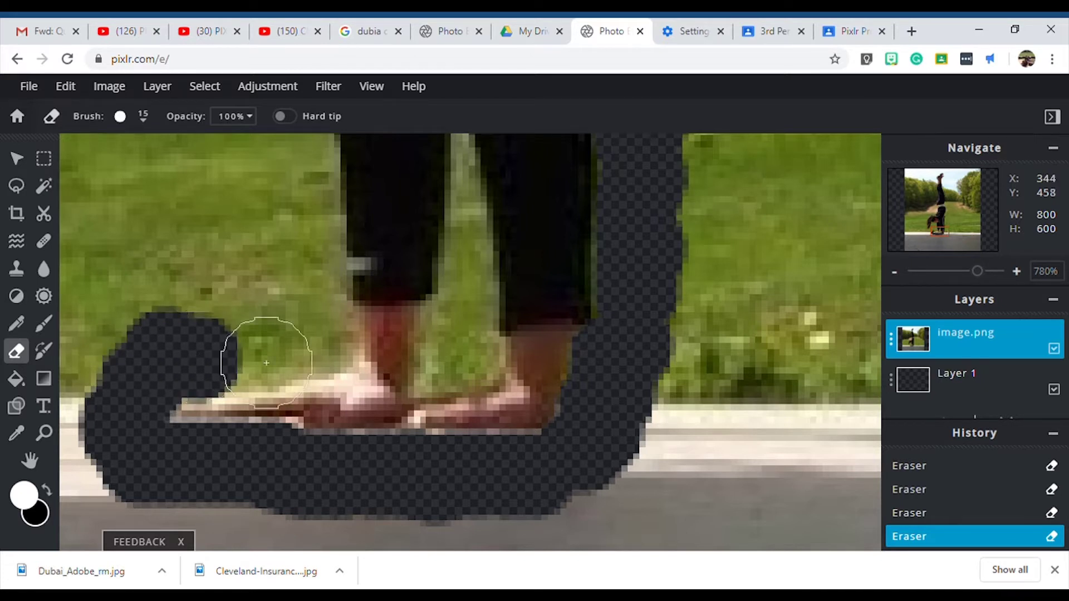
left_click(237, 353)
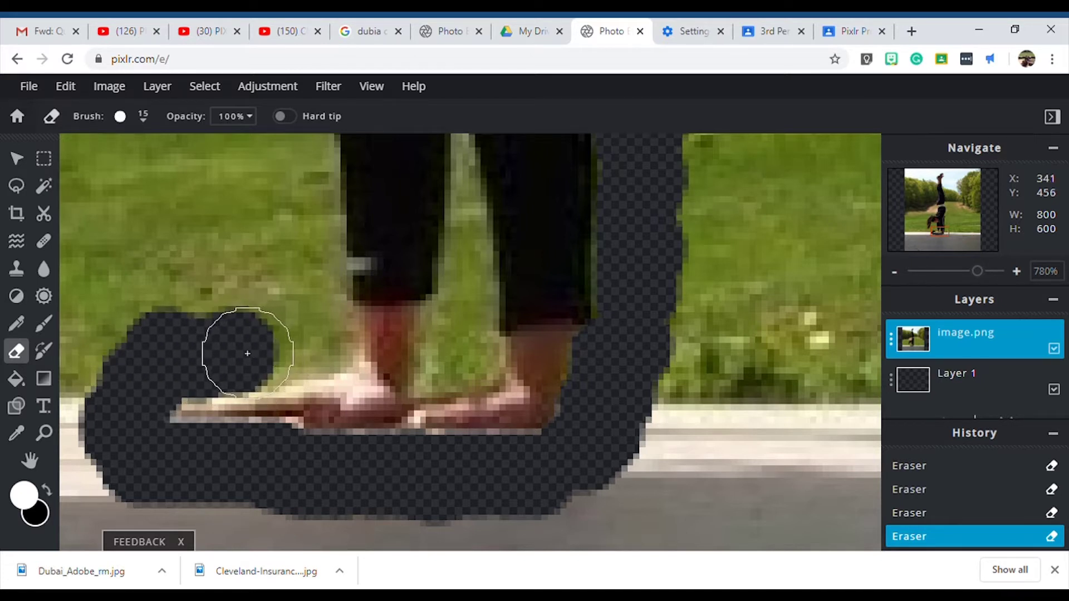
mouse_move(234, 358)
left_mouse_down()
mouse_move(277, 349)
mouse_move(274, 358)
left_mouse_up()
Step: Set the Eraser to 5 px and erase the remaining grass above the fingers and along the left wrist
scroll(274, 358, "up", 3)
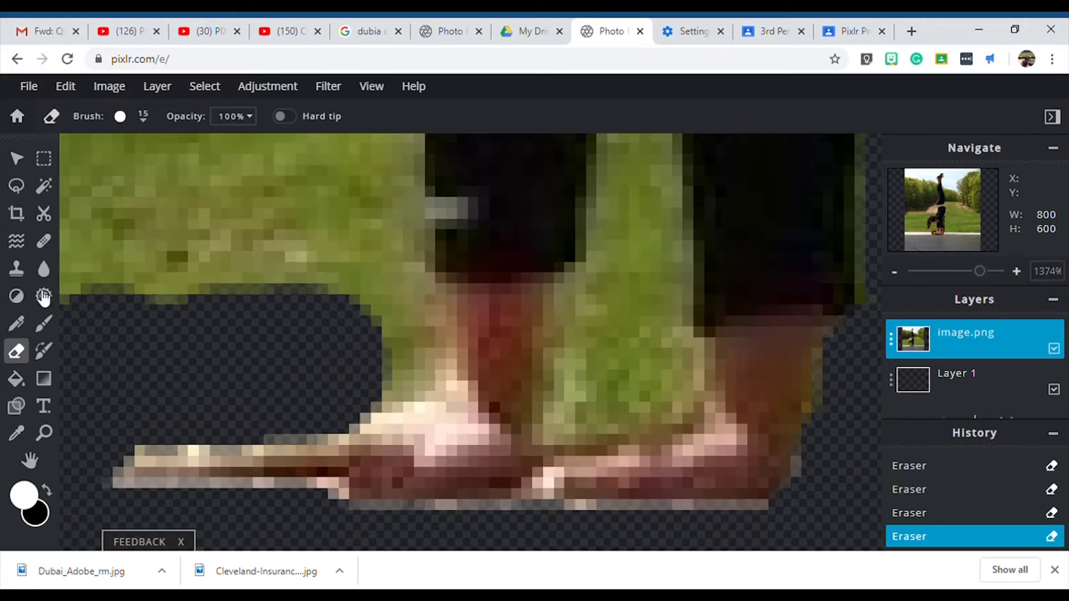
left_click(149, 121)
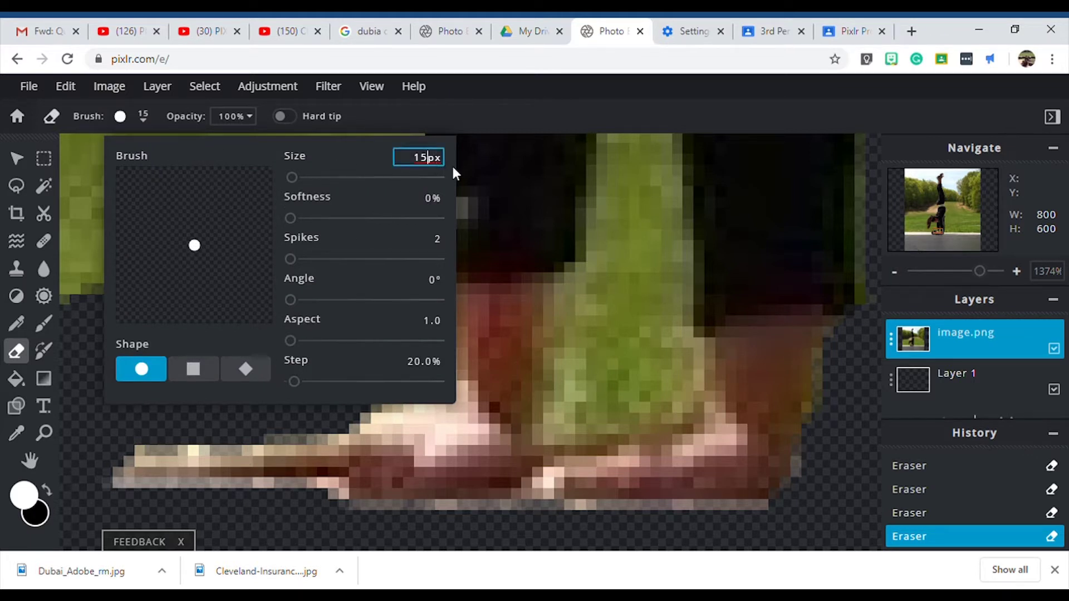
key("BackSpace")
type("5")
left_click(113, 411)
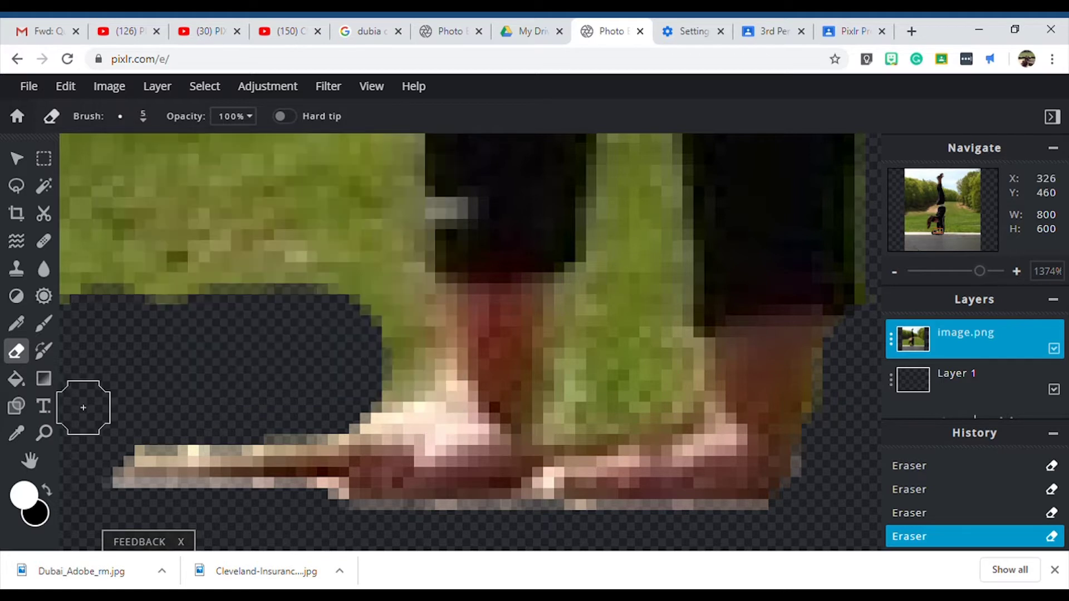
mouse_move(348, 398)
left_mouse_down()
mouse_move(407, 402)
mouse_move(428, 421)
mouse_move(449, 416)
mouse_move(418, 322)
mouse_move(397, 352)
left_mouse_up()
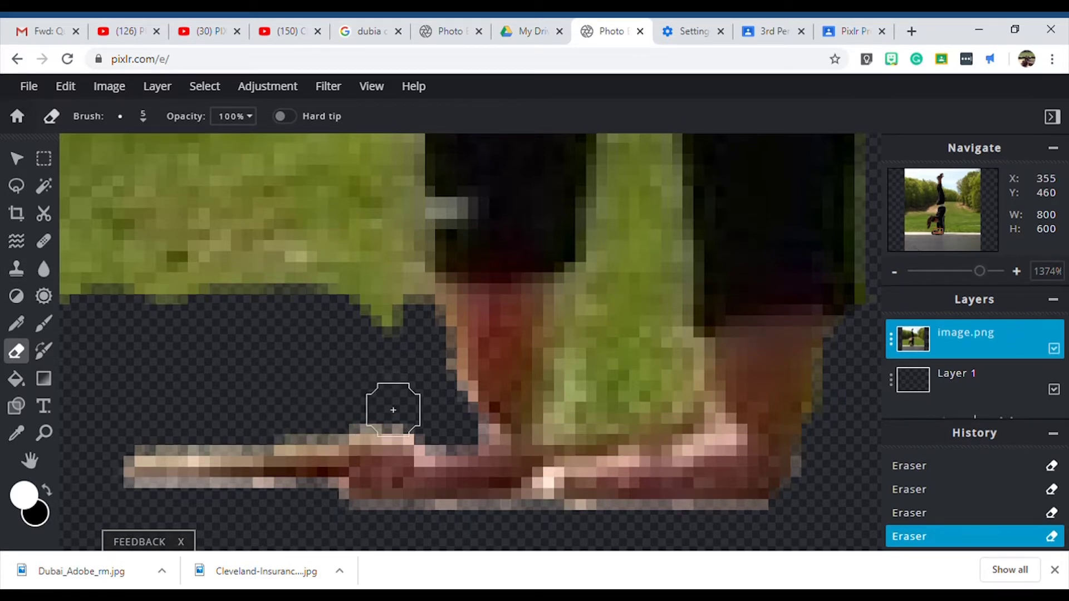
left_click_drag(429, 336, 403, 286)
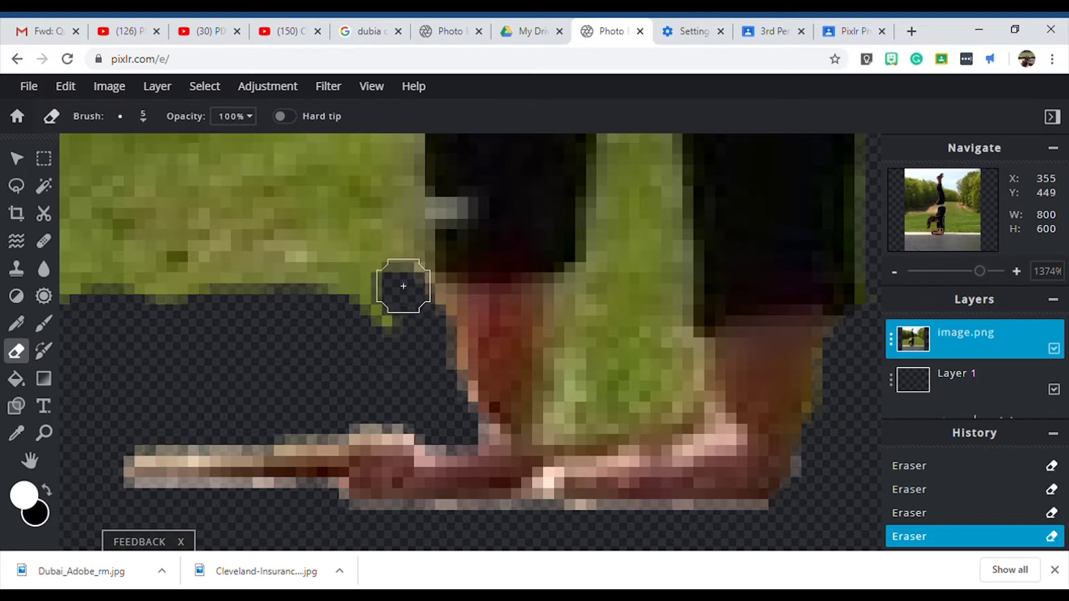
Step: Erase the grass between the two wrists and up into the gap between the sleeves
mouse_move(580, 409)
left_mouse_down()
mouse_move(571, 418)
mouse_move(641, 402)
mouse_move(608, 410)
left_mouse_up()
mouse_move(688, 392)
left_mouse_down()
mouse_move(678, 389)
mouse_move(666, 322)
mouse_move(652, 367)
mouse_move(606, 375)
mouse_move(580, 375)
mouse_move(573, 324)
mouse_move(570, 394)
left_mouse_up()
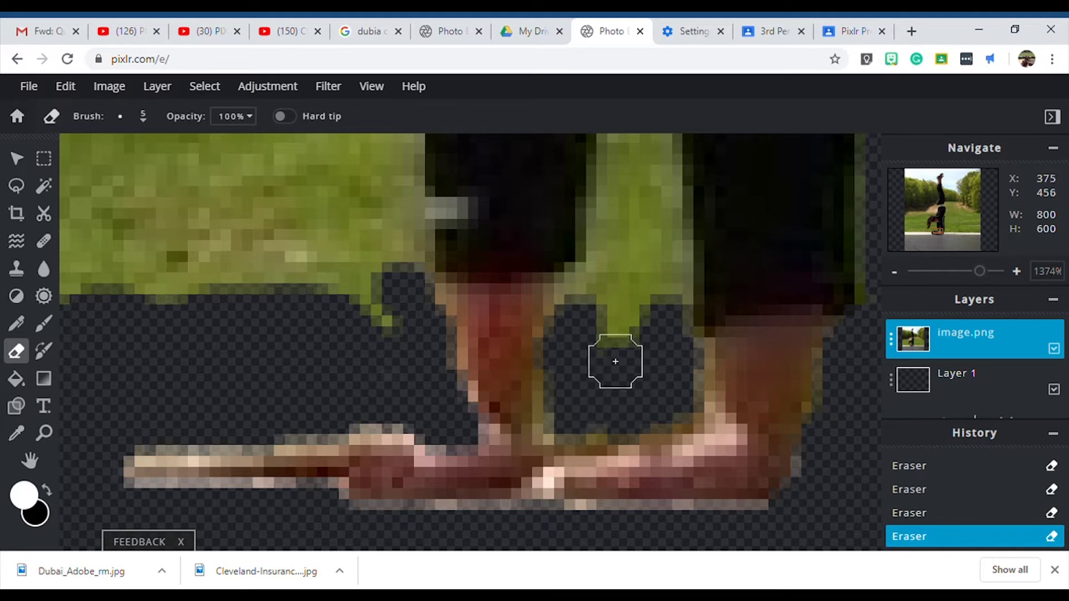
mouse_move(589, 315)
left_mouse_down()
mouse_move(589, 286)
mouse_move(613, 345)
mouse_move(599, 409)
mouse_move(628, 346)
mouse_move(602, 214)
mouse_move(635, 316)
mouse_move(630, 281)
mouse_move(645, 408)
mouse_move(664, 417)
mouse_move(659, 350)
mouse_move(642, 341)
mouse_move(655, 304)
mouse_move(644, 247)
mouse_move(656, 316)
mouse_move(637, 240)
left_mouse_up()
Step: Set the Eraser to 1 px and erase the narrow upper part of the gap between the sleeves
scroll(619, 272, "down", 1)
scroll(637, 240, "up", 2)
left_click(120, 116)
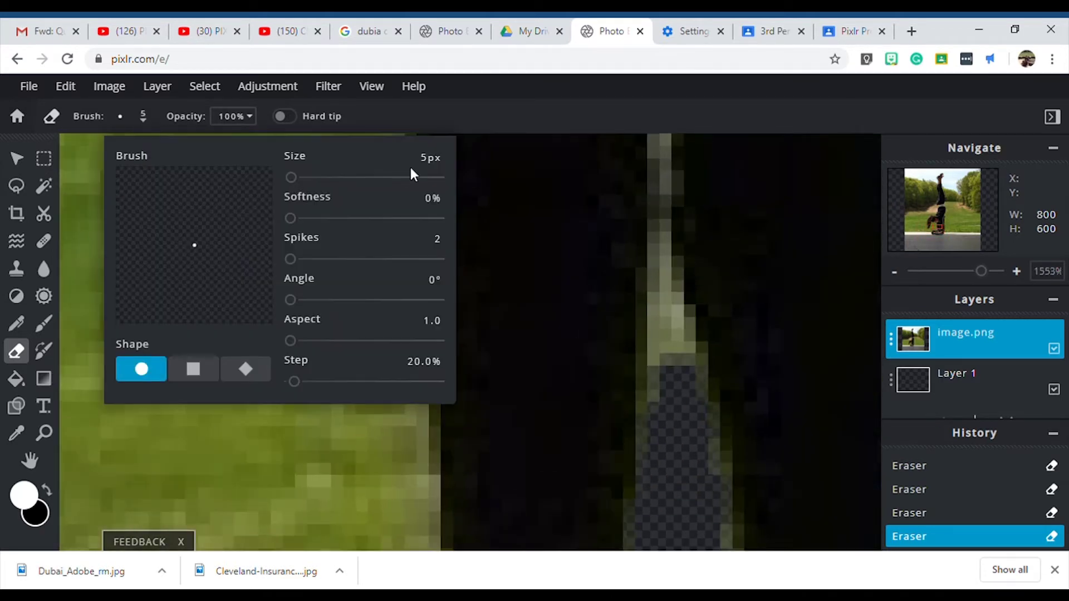
left_click_drag(677, 334, 657, 395)
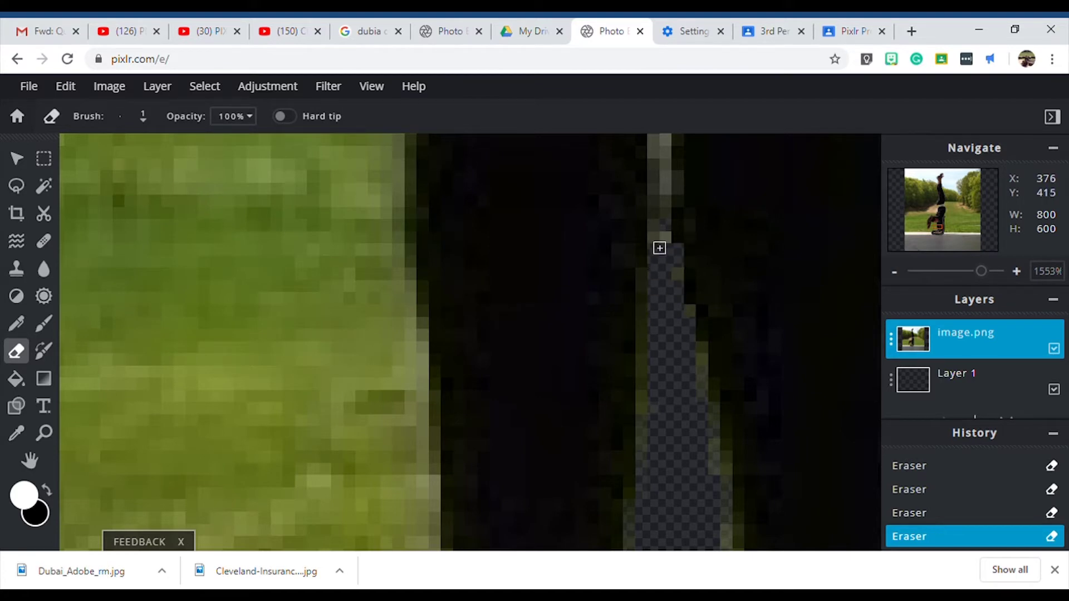
Step: Try erasing the grass beside the left forearm with a 76 px brush
scroll(663, 200, "down", 2)
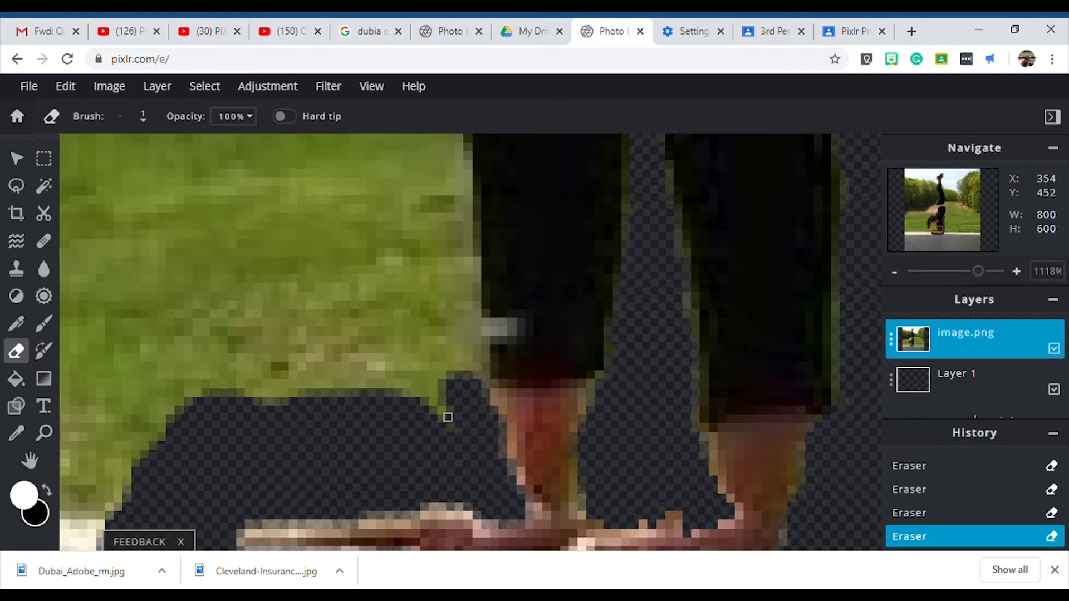
left_click(143, 117)
left_click_drag(299, 178, 389, 179)
left_click(262, 345)
key("ctrl+z")
Step: Undo the oversized stroke and erase the grass along the left sleeve with a 23 px brush
left_click(146, 119)
left_click_drag(301, 177, 296, 177)
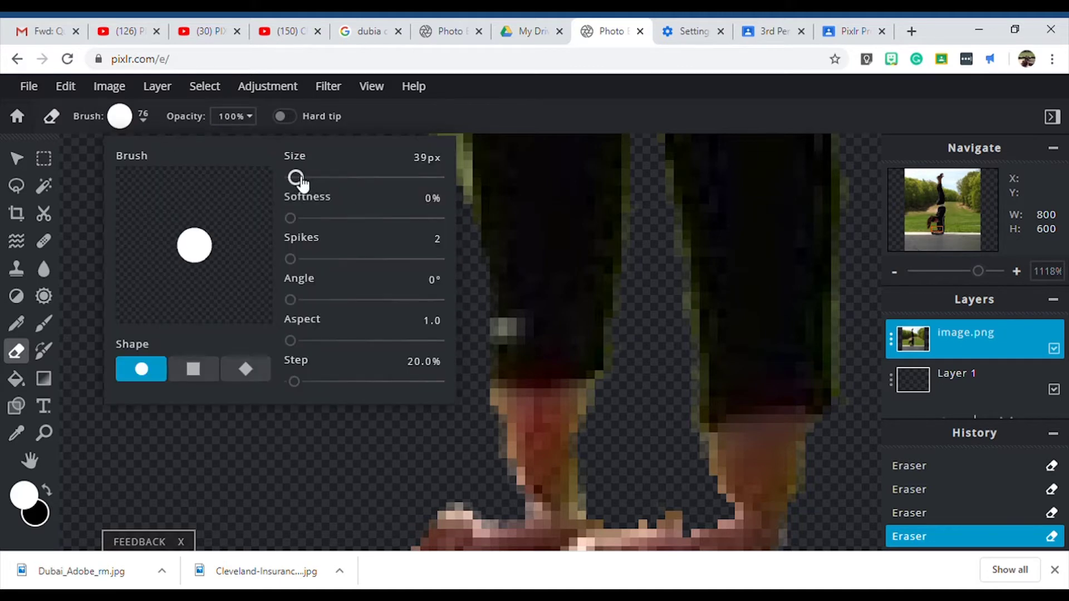
scroll(325, 239, "down", 3)
left_click(66, 86)
left_click(71, 111)
mouse_move(279, 340)
left_mouse_down()
mouse_move(341, 341)
mouse_move(325, 191)
left_mouse_up()
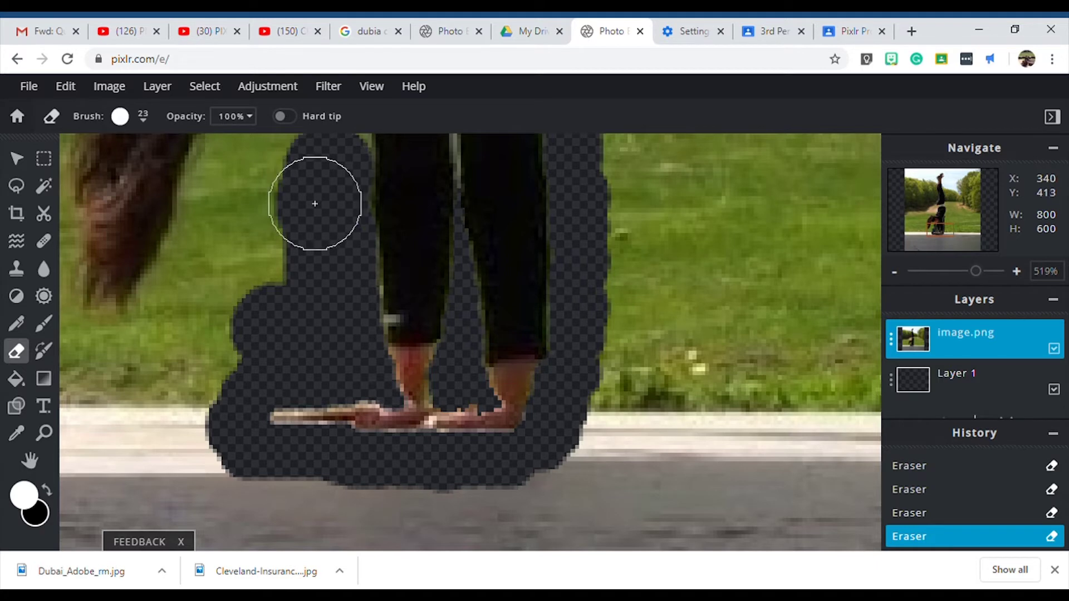
Step: Set the Eraser to 7 px and erase the grass along the upper left sleeve and the edge of the face
scroll(324, 191, "up", 4)
left_click(120, 116)
key("BackSpace")
key("BackSpace")
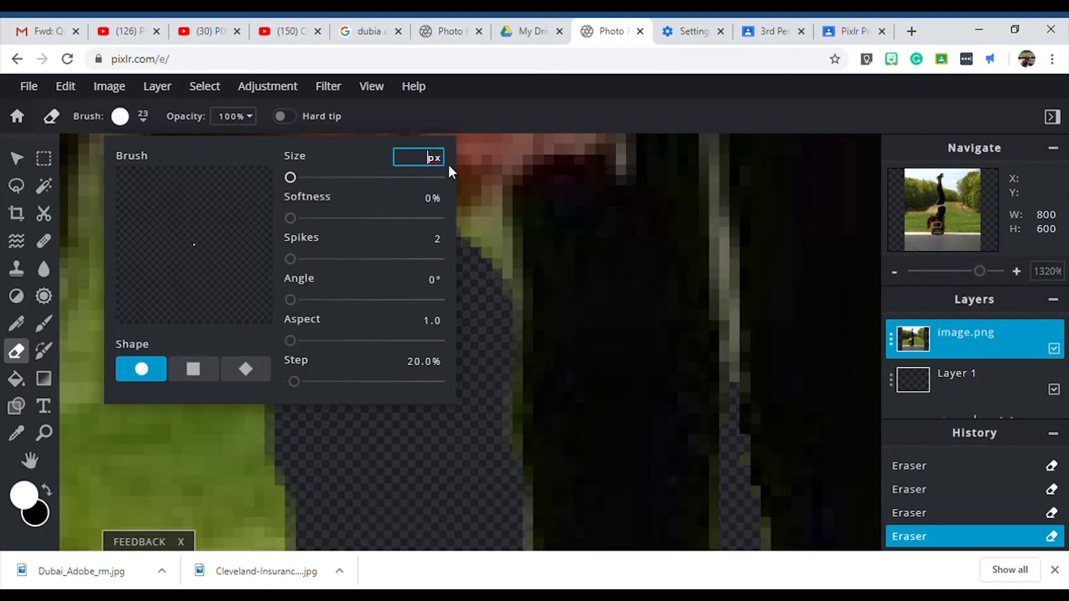
type("7")
key("Return")
mouse_move(480, 273)
left_mouse_down()
mouse_move(388, 232)
mouse_move(294, 238)
mouse_move(263, 235)
mouse_move(289, 227)
mouse_move(142, 217)
mouse_move(118, 174)
mouse_move(179, 207)
mouse_move(104, 200)
mouse_move(276, 349)
left_mouse_up()
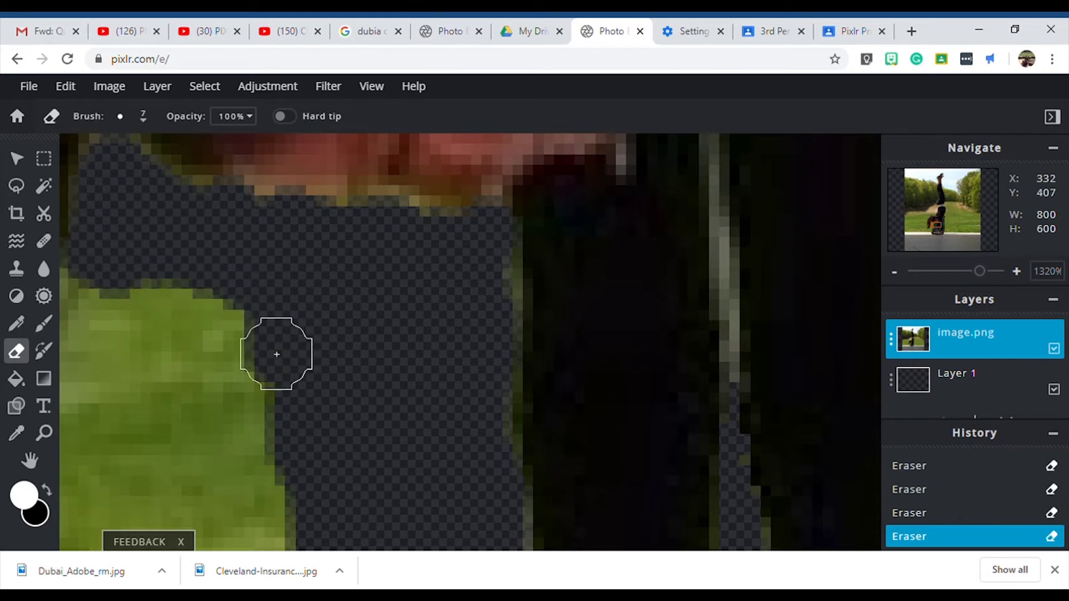
Step: Erase the grass around the hanging hair, down its inner edge, around the tip and up its outer edge
scroll(165, 275, "down", 1)
mouse_move(165, 275)
left_mouse_down()
mouse_move(120, 316)
mouse_move(101, 404)
mouse_move(116, 450)
mouse_move(158, 333)
mouse_move(332, 264)
mouse_move(266, 379)
mouse_move(235, 386)
mouse_move(197, 376)
mouse_move(166, 301)
mouse_move(165, 334)
mouse_move(176, 329)
mouse_move(214, 378)
left_mouse_up()
scroll(308, 343, "down", 4)
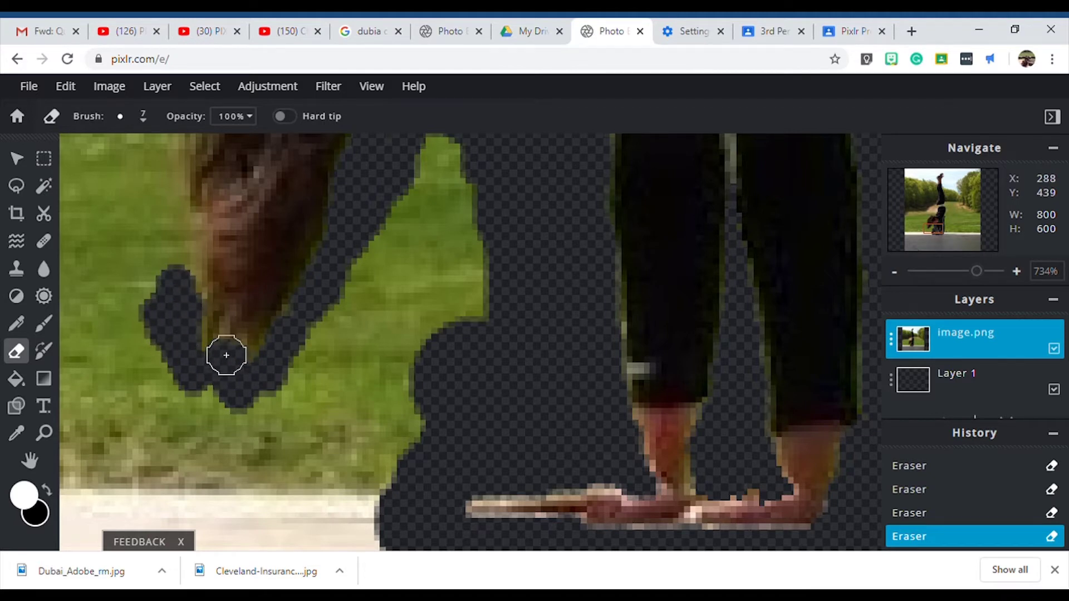
left_click_drag(186, 330, 165, 222)
scroll(164, 222, "down", 3)
mouse_move(229, 318)
left_mouse_down()
mouse_move(242, 229)
mouse_move(227, 205)
left_mouse_up()
Step: Erase the background along the top of the hair up to where it meets the torso
scroll(568, 473, "up", 5)
mouse_move(573, 468)
left_mouse_down()
mouse_move(680, 310)
mouse_move(605, 364)
mouse_move(657, 308)
mouse_move(775, 327)
mouse_move(807, 270)
mouse_move(802, 245)
left_mouse_up()
scroll(606, 364, "down", 3)
scroll(797, 296, "up", 3)
scroll(353, 423, "down", 3)
scroll(557, 390, "up", 3)
Step: Erase the background up the left edge of the torso, past the waistband to the hip
mouse_move(557, 390)
left_mouse_down()
mouse_move(653, 251)
mouse_move(662, 206)
left_mouse_up()
scroll(663, 206, "down", 1)
mouse_move(616, 310)
left_mouse_down()
mouse_move(642, 222)
mouse_move(659, 187)
left_mouse_up()
scroll(600, 323, "down", 2)
mouse_move(607, 363)
left_mouse_down()
mouse_move(582, 299)
mouse_move(539, 244)
mouse_move(518, 343)
left_mouse_up()
scroll(538, 262, "down", 1)
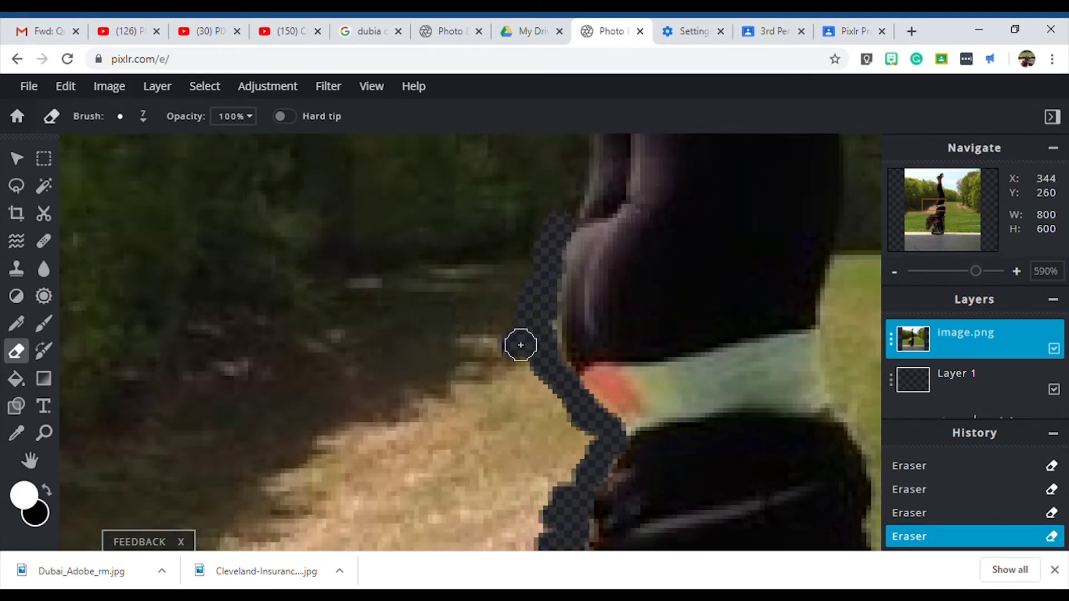
Step: Erase the trees along the left edge of the hip and thigh up toward the lower leg
scroll(518, 343, "down", 1)
left_click_drag(609, 224, 613, 160)
scroll(613, 160, "down", 3)
scroll(442, 486, "up", 3)
left_click_drag(540, 441, 556, 304)
left_click_drag(545, 469, 560, 186)
scroll(570, 309, "down", 2)
Step: Try an eraser stroke along the left edge of the lower leg, and undo it
left_click_drag(570, 263, 527, 167)
scroll(446, 398, "down", 3)
scroll(566, 394, "up", 3)
left_click(65, 86)
left_click(69, 110)
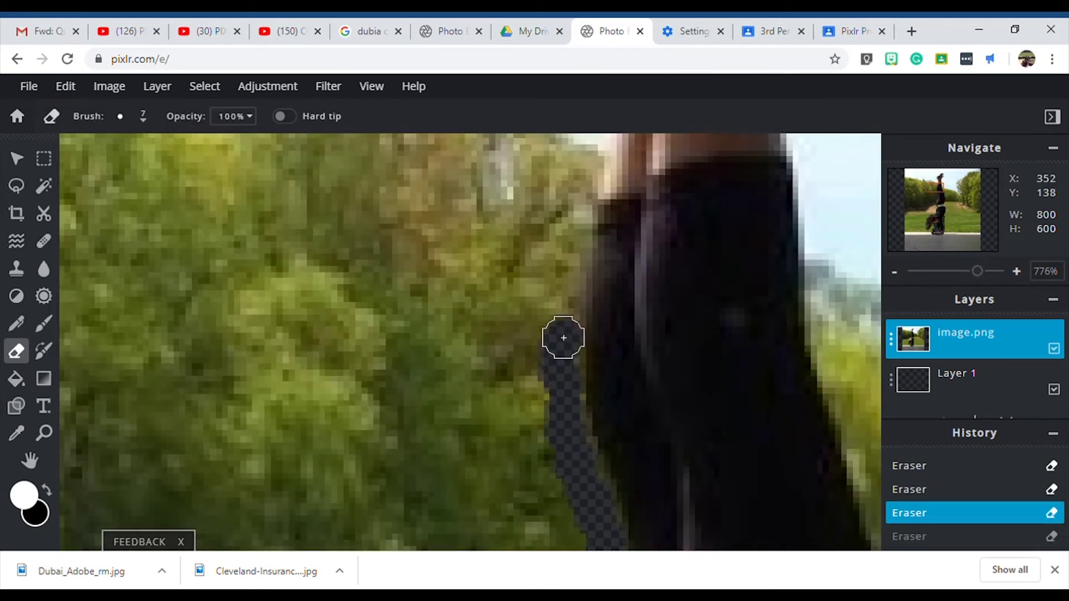
Step: Erase the background along the left edge of the lower leg and ankle up to the shoe
left_click_drag(553, 319, 592, 210)
scroll(592, 210, "down", 1)
mouse_move(558, 308)
left_mouse_down()
mouse_move(573, 160)
mouse_move(591, 251)
mouse_move(602, 177)
left_mouse_up()
scroll(582, 201, "up", 3)
scroll(602, 177, "down", 3)
mouse_move(616, 353)
left_mouse_down()
mouse_move(609, 287)
mouse_move(537, 183)
left_mouse_up()
Step: Erase the sky around the outline of both shoes and down to the right side of the ankle
scroll(593, 274, "up", 2)
mouse_move(560, 362)
left_mouse_down()
mouse_move(583, 305)
mouse_move(642, 250)
mouse_move(688, 223)
mouse_move(741, 222)
mouse_move(741, 184)
mouse_move(680, 191)
mouse_move(732, 150)
mouse_move(727, 157)
mouse_move(763, 152)
mouse_move(741, 158)
mouse_move(768, 158)
mouse_move(804, 185)
mouse_move(811, 213)
mouse_move(784, 236)
mouse_move(825, 252)
mouse_move(783, 296)
left_mouse_up()
scroll(723, 218, "down", 3)
left_click_drag(750, 337, 741, 360)
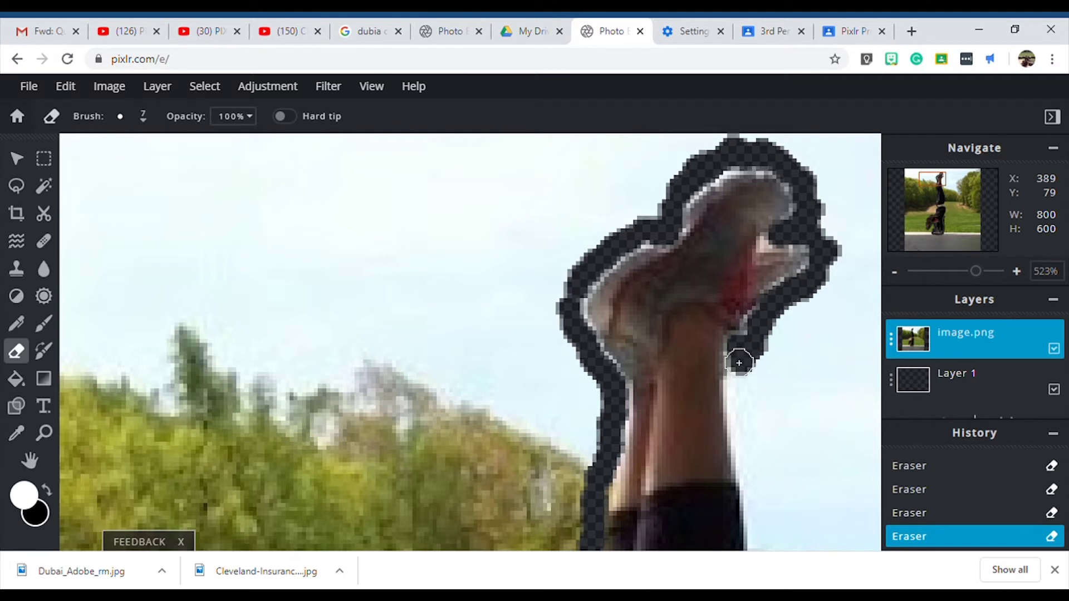
Step: Erase the background down the right edge of the ankle and lower leg
scroll(731, 385, "up", 3)
mouse_move(632, 237)
left_mouse_down()
mouse_move(633, 358)
mouse_move(657, 399)
mouse_move(664, 462)
left_mouse_up()
scroll(661, 334, "down", 2)
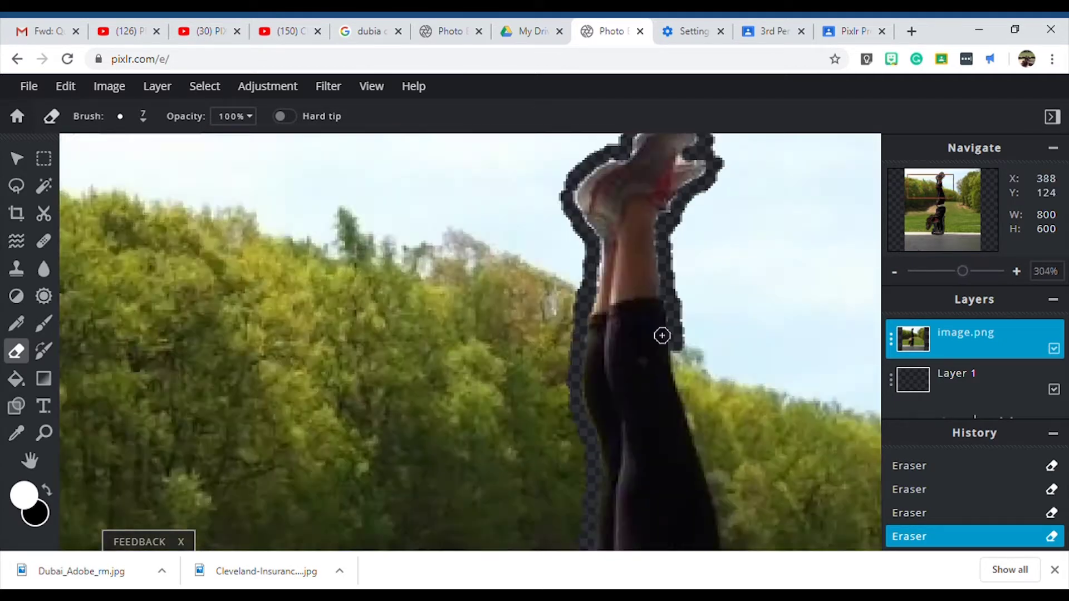
left_click_drag(693, 352, 730, 489)
scroll(632, 386, "down", 2)
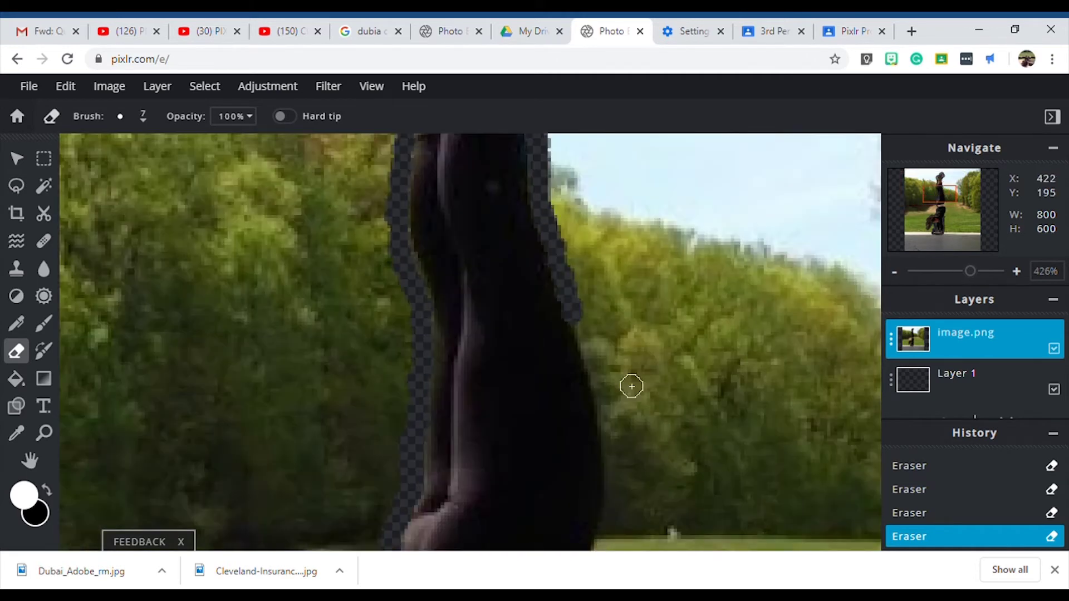
Step: Erase the trees along the right edge of the thigh down to the hip
scroll(593, 366, "up", 2)
left_click_drag(593, 365, 616, 453)
scroll(659, 437, "down", 2)
scroll(640, 462, "up", 4)
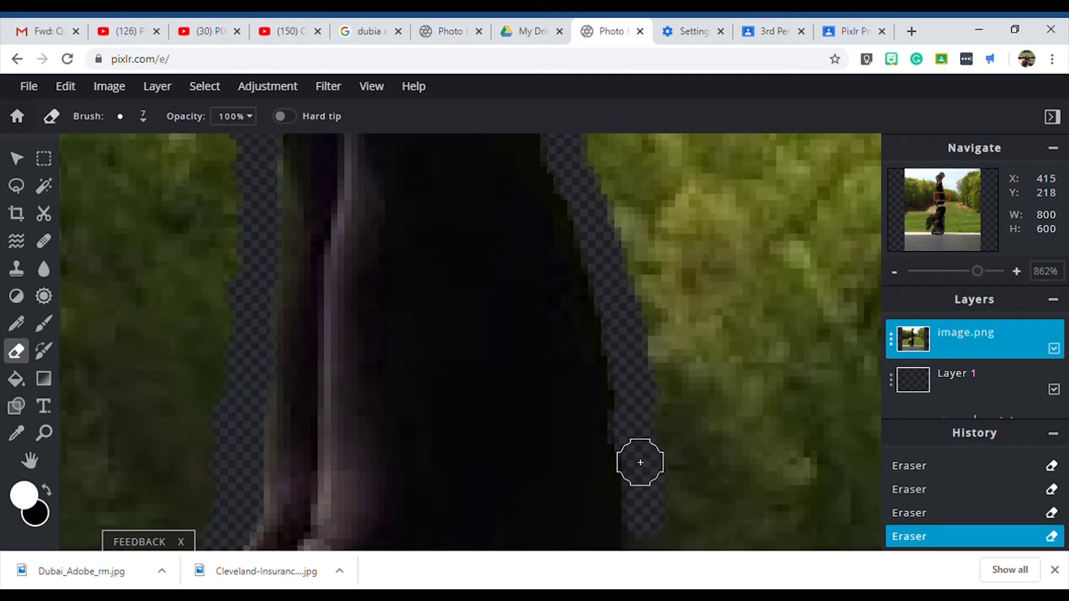
scroll(671, 376, "down", 2)
mouse_move(674, 385)
left_mouse_down()
mouse_move(650, 439)
mouse_move(642, 521)
left_mouse_up()
Step: Erase the grass beside the waistband and down the right edge of the torso to the shoulder
scroll(642, 521, "down", 5)
scroll(556, 365, "up", 2)
scroll(556, 365, "up", 3)
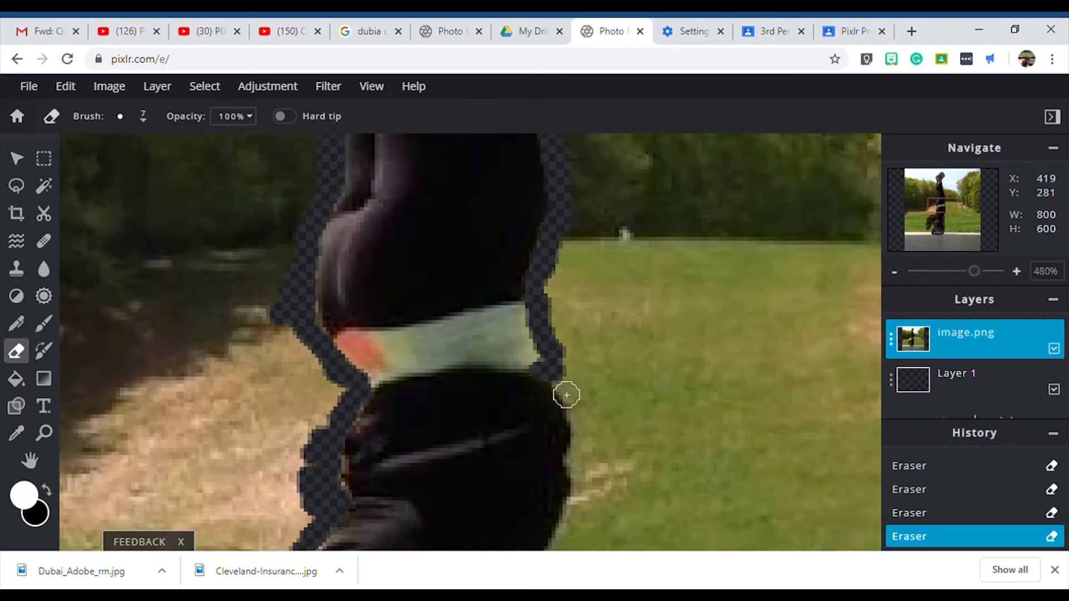
left_click_drag(570, 389, 582, 490)
scroll(581, 490, "down", 3)
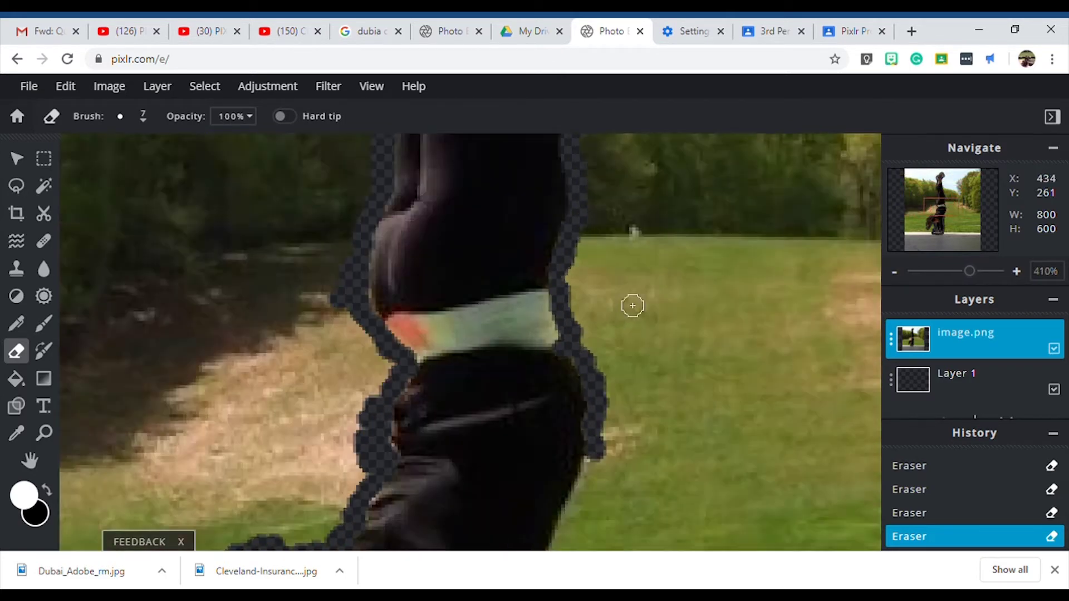
scroll(584, 387, "up", 3)
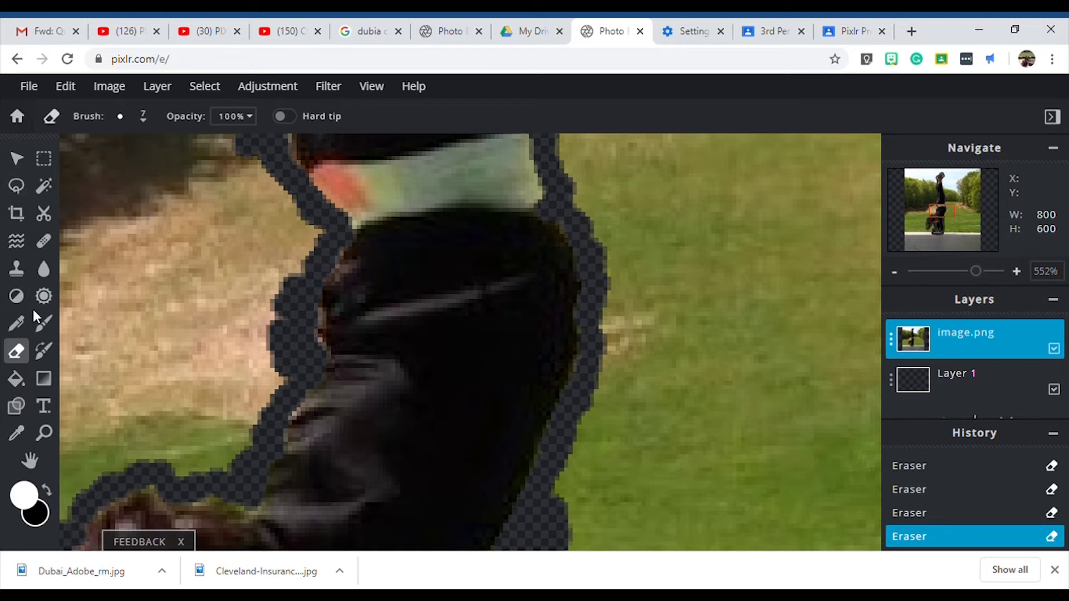
Step: Set the eraser size to 39 px and erase a wide band of grass along the right side of the torso
left_click(121, 117)
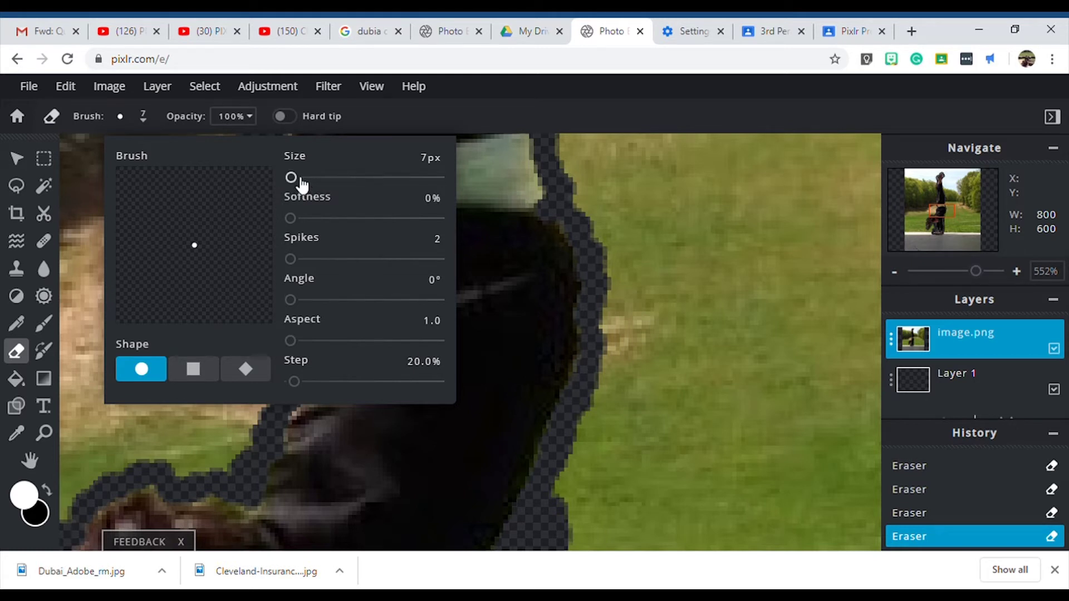
left_click_drag(302, 181, 305, 184)
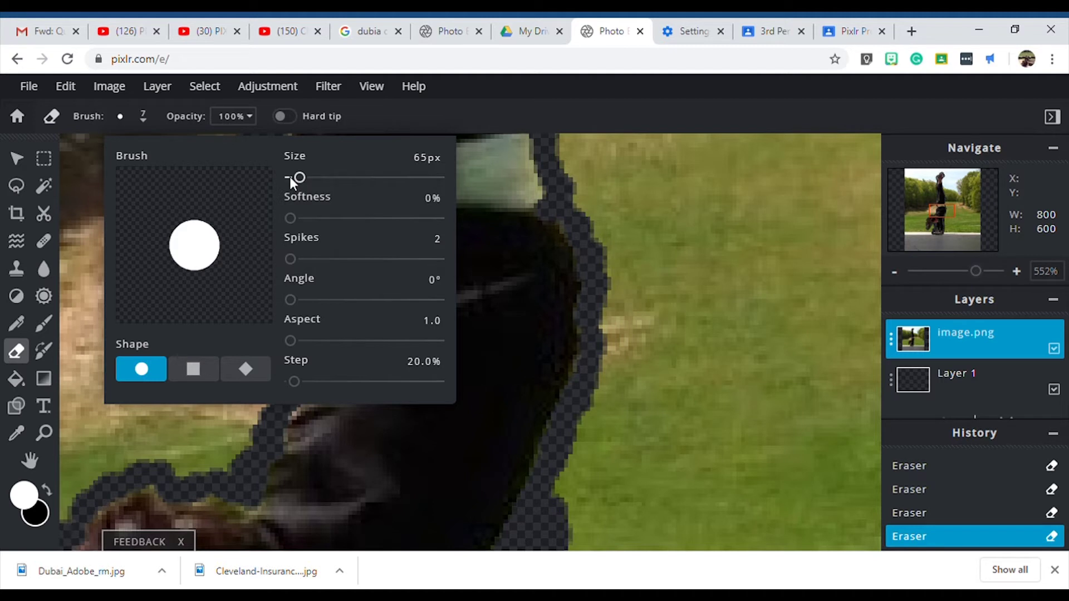
left_click(290, 177)
left_click_drag(298, 184, 302, 185)
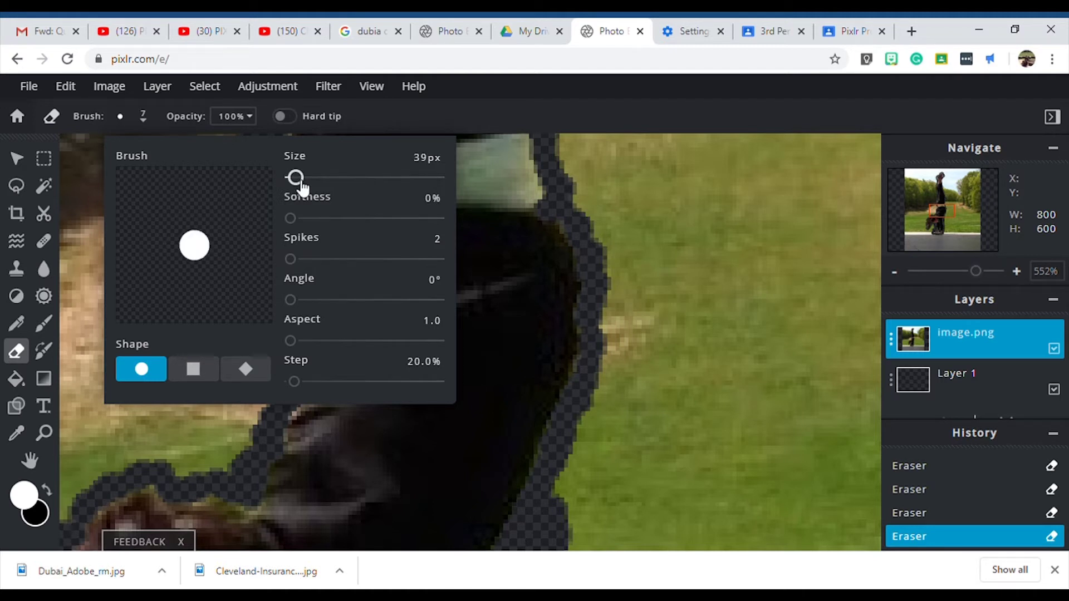
left_click(692, 325)
left_click_drag(693, 324, 683, 346)
left_click_drag(670, 392, 625, 487)
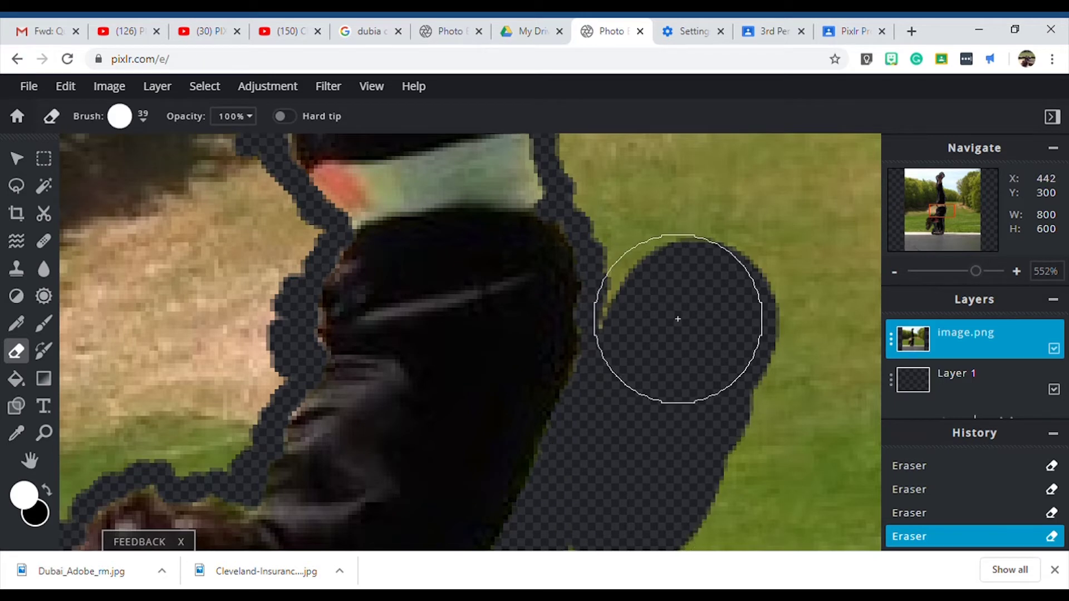
left_click_drag(671, 270, 649, 184)
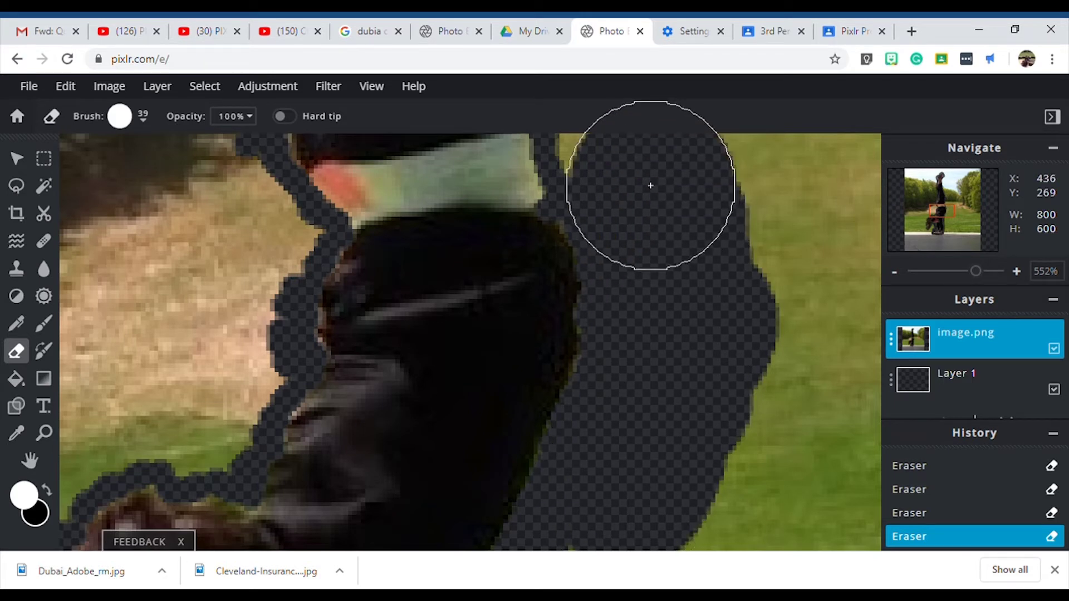
Step: Erase further wide areas of the photo background around the woman with the 39 px eraser
scroll(732, 400, "down", 4)
left_click_drag(683, 255, 704, 200)
scroll(703, 201, "down", 2)
mouse_move(479, 340)
left_mouse_down()
mouse_move(484, 311)
mouse_move(456, 227)
mouse_move(455, 166)
mouse_move(497, 147)
mouse_move(419, 150)
mouse_move(387, 172)
mouse_move(403, 229)
mouse_move(394, 291)
mouse_move(406, 331)
mouse_move(390, 440)
left_mouse_up()
scroll(455, 166, "down", 3)
scroll(477, 156, "up", 1)
scroll(384, 381, "down", 2)
scroll(383, 381, "up", 1)
mouse_move(392, 343)
left_mouse_down()
mouse_move(418, 312)
mouse_move(351, 372)
mouse_move(341, 429)
mouse_move(382, 504)
mouse_move(478, 501)
mouse_move(508, 435)
left_mouse_up()
Step: Enlarge the eraser to 86 px and erase all the remaining background around the woman
left_click(120, 116)
left_click_drag(295, 175, 334, 174)
mouse_move(680, 222)
left_mouse_down()
mouse_move(649, 176)
mouse_move(501, 512)
mouse_move(279, 353)
mouse_move(210, 489)
left_mouse_up()
scroll(354, 547, "down", 3)
mouse_move(353, 547)
left_mouse_down()
mouse_move(365, 491)
mouse_move(518, 437)
mouse_move(525, 272)
mouse_move(472, 167)
mouse_move(408, 192)
left_mouse_up()
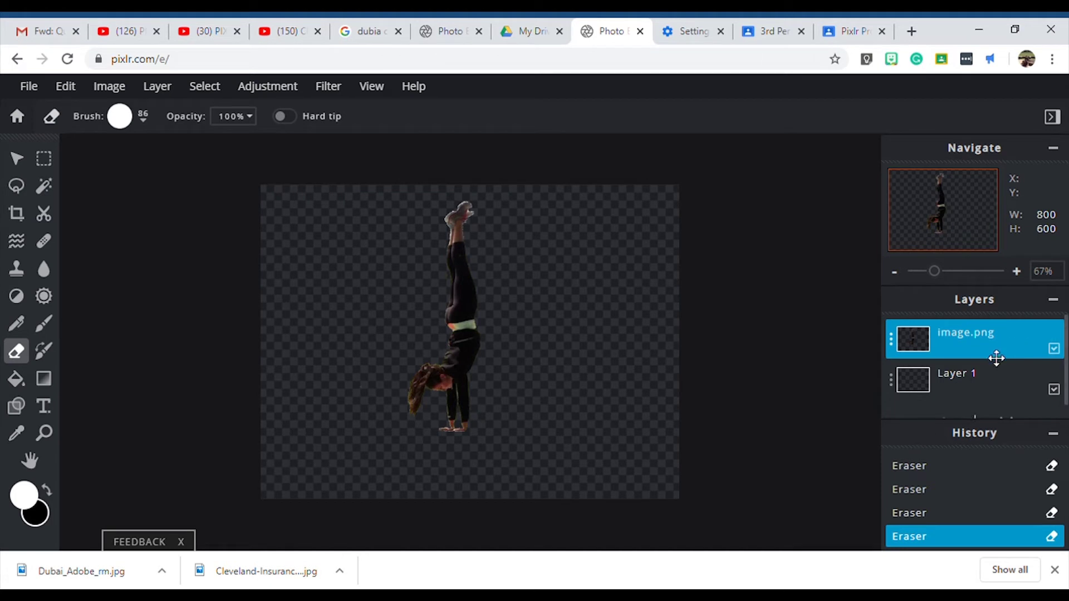
scroll(996, 358, "down", 1)
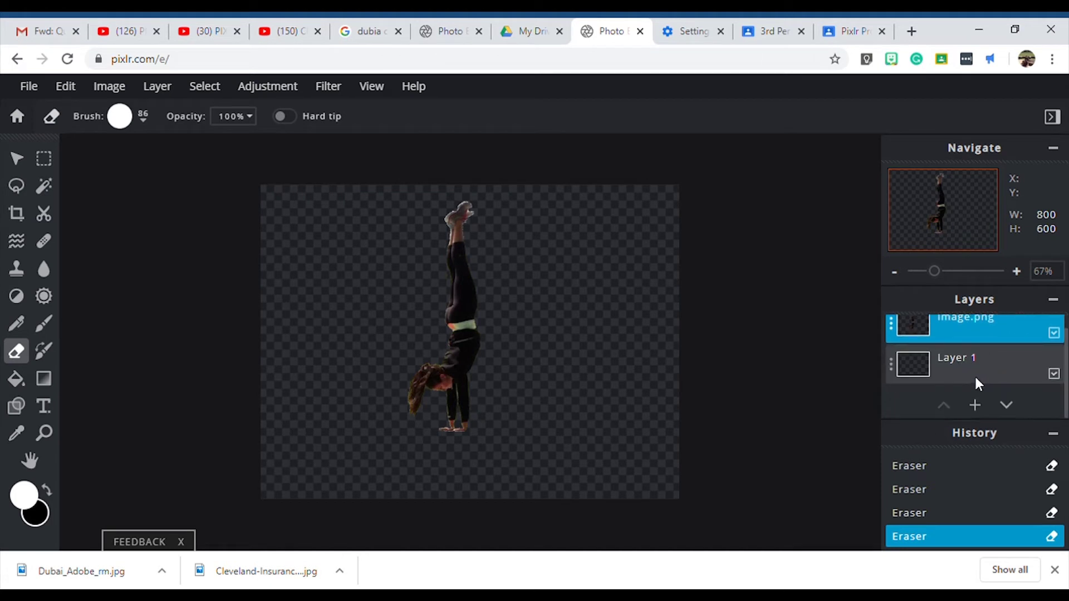
left_click(984, 411)
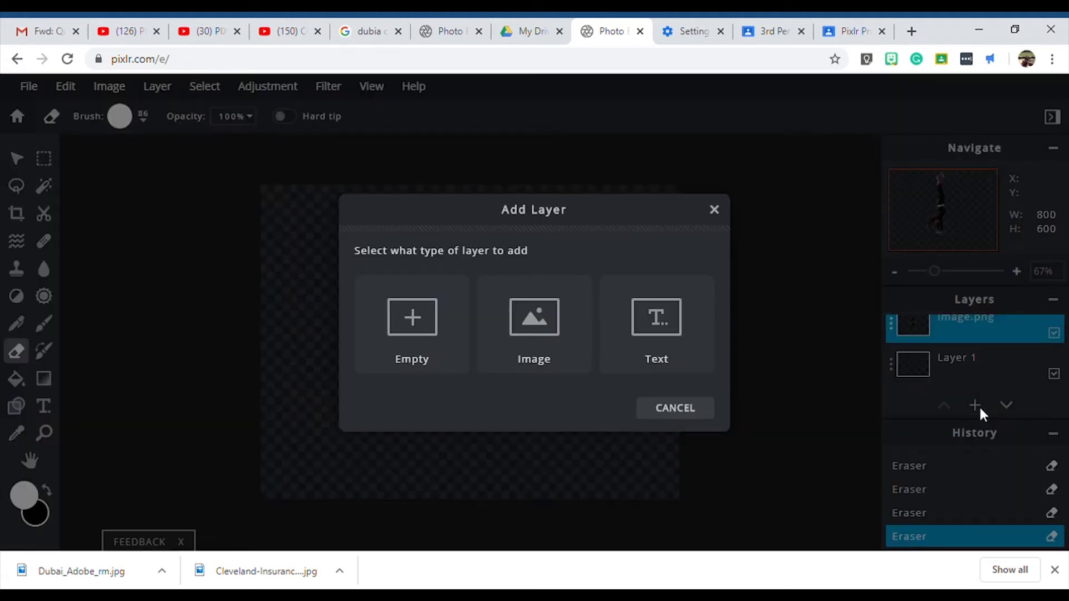
left_click(715, 211)
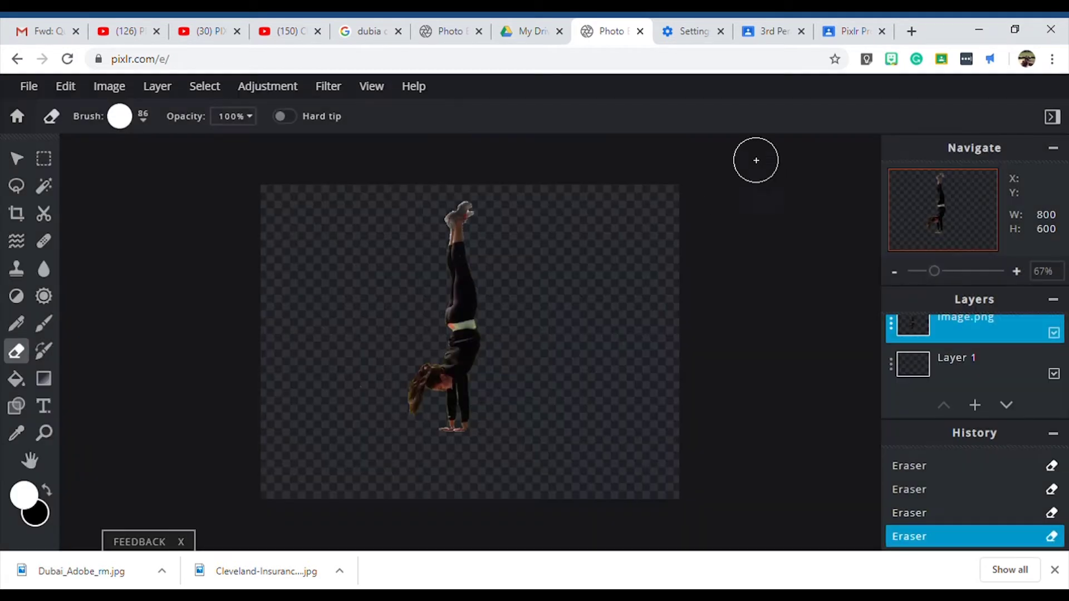
Step: Copy original.jpg from the Pixlr Project assignment in Google Classroom and paste it into the Pixlr E image as a new layer
left_click(768, 31)
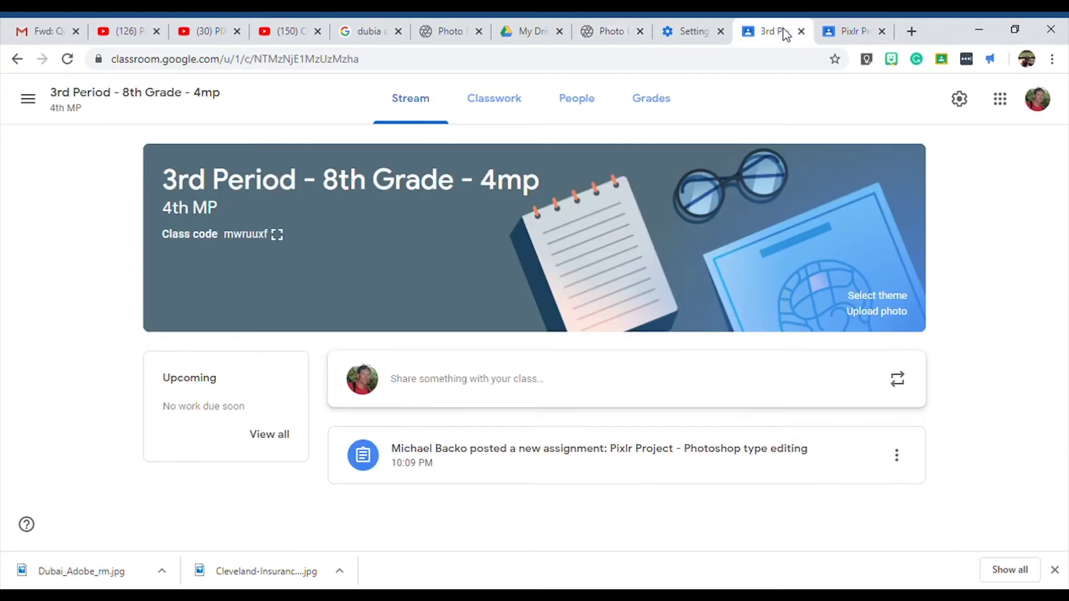
left_click(849, 32)
left_click(24, 97)
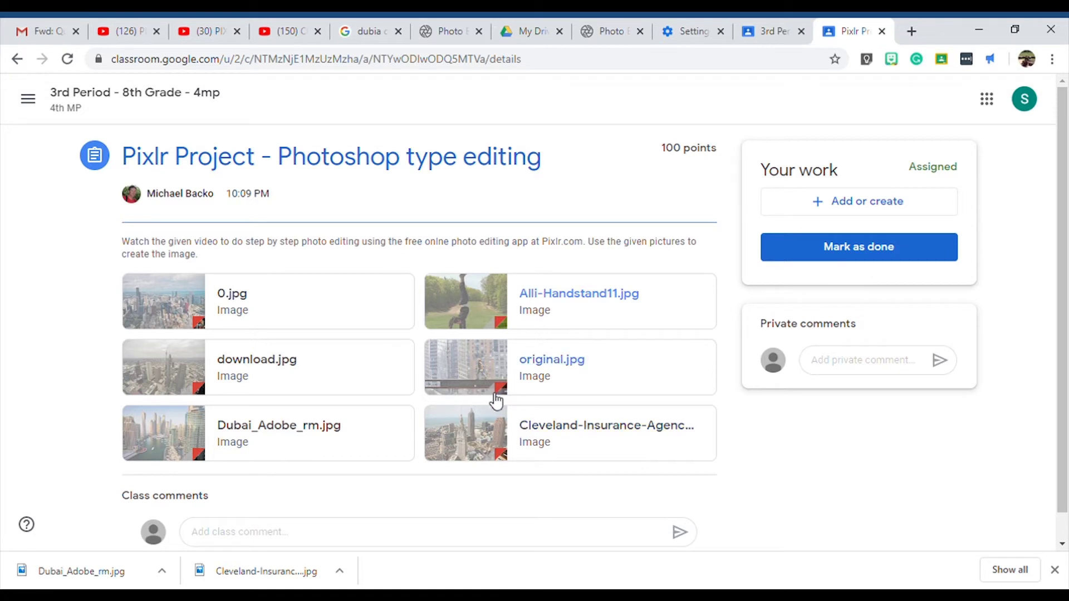
left_click(469, 376)
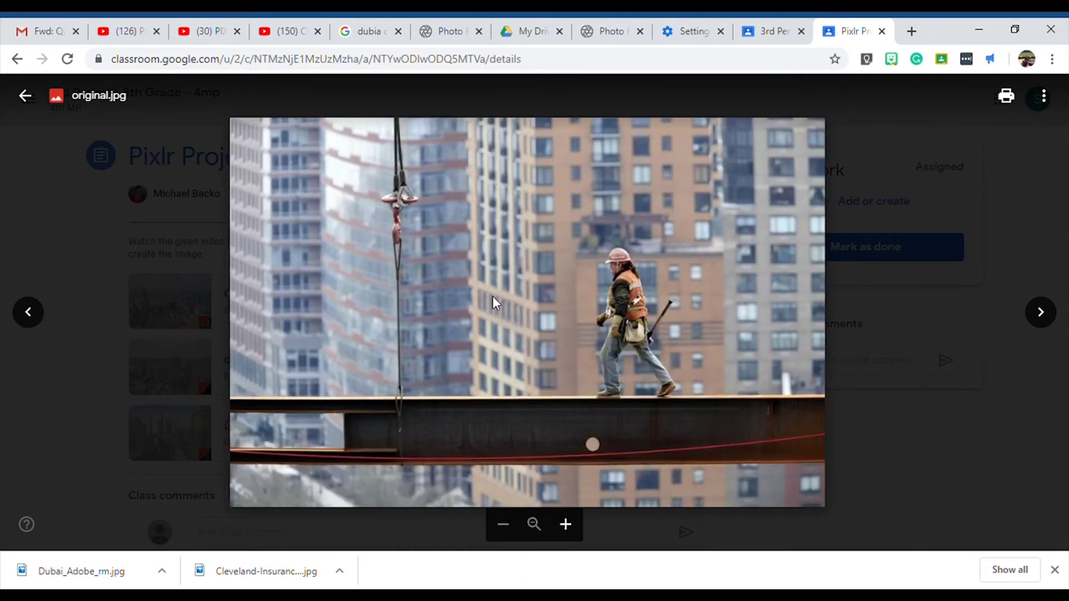
left_click(613, 33)
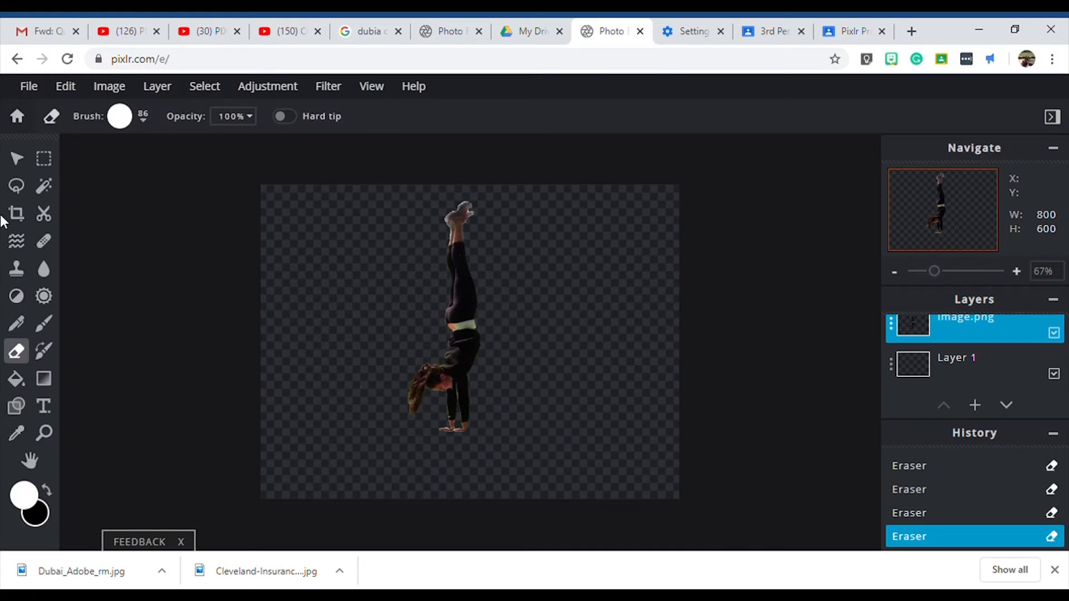
key("ctrl+v")
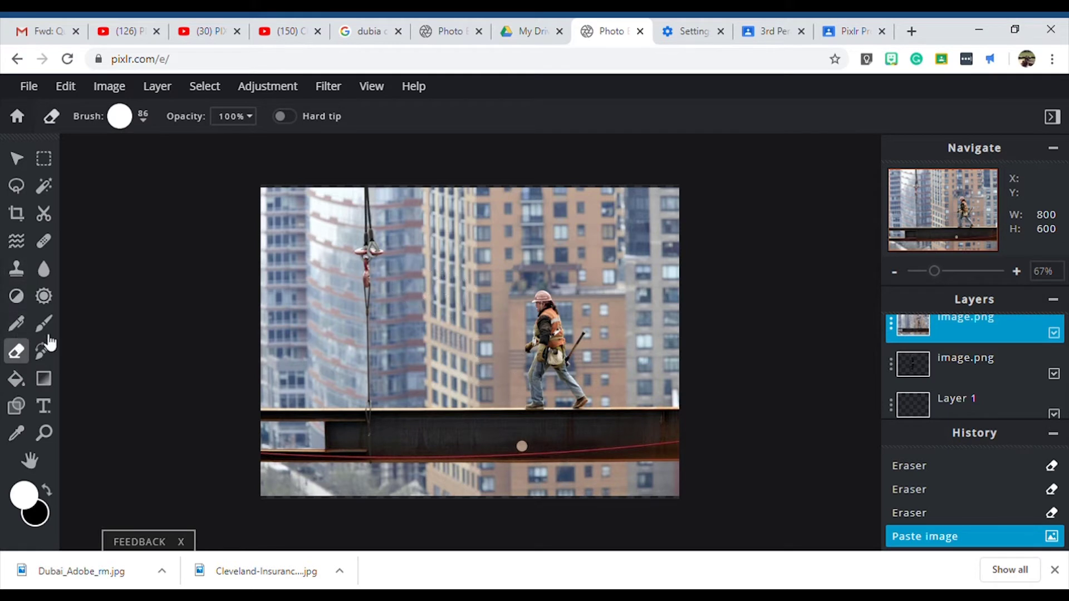
Step: Change the eraser to a square shape and erase blocks of the buildings beside the worker and next to the crane cable
left_click(149, 127)
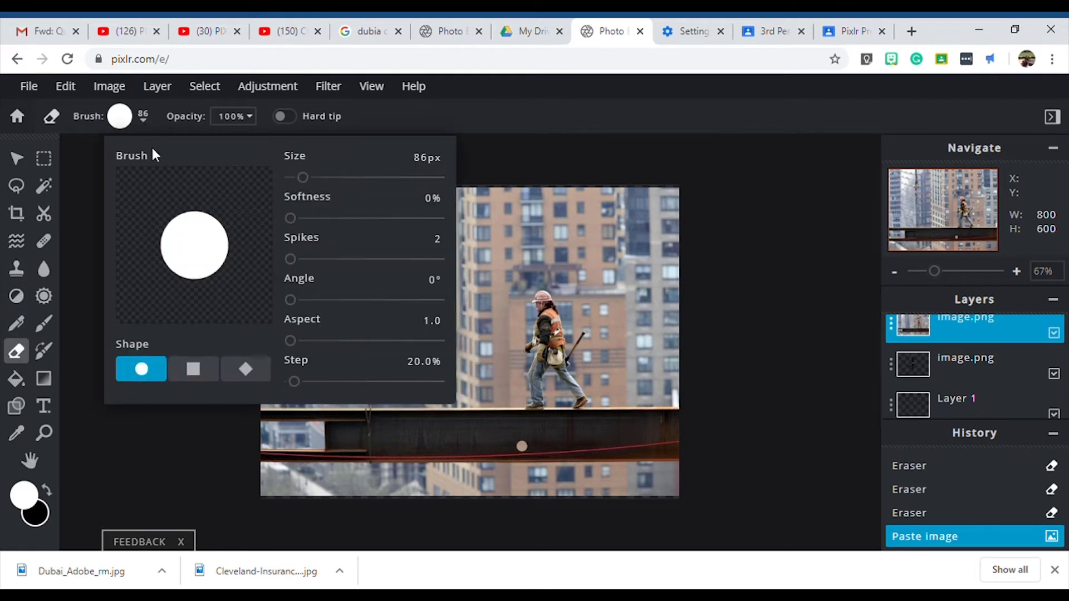
left_click(195, 370)
left_click(608, 316)
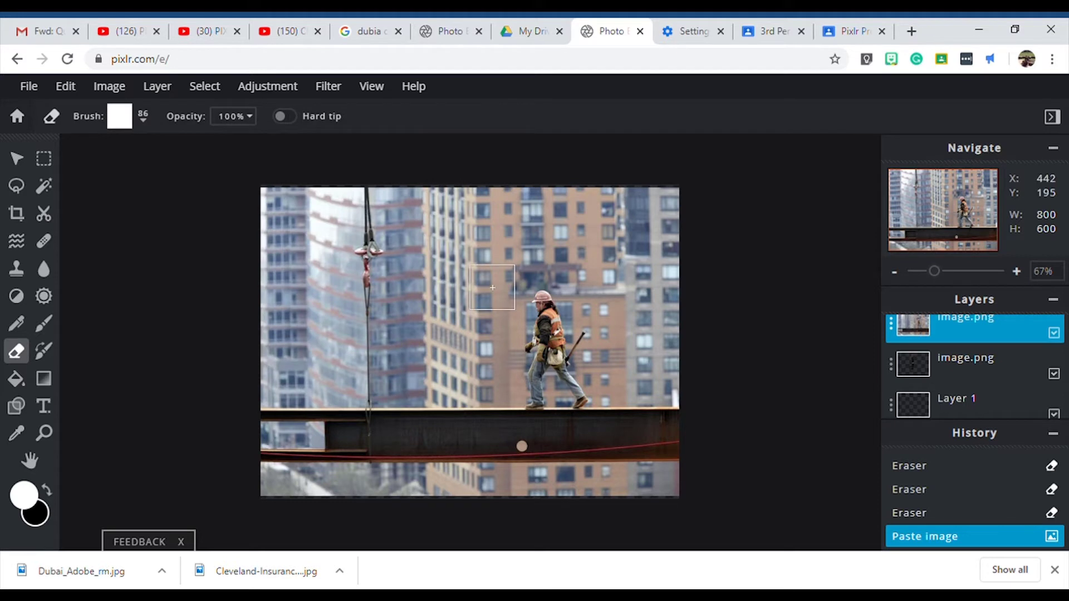
left_click(496, 289)
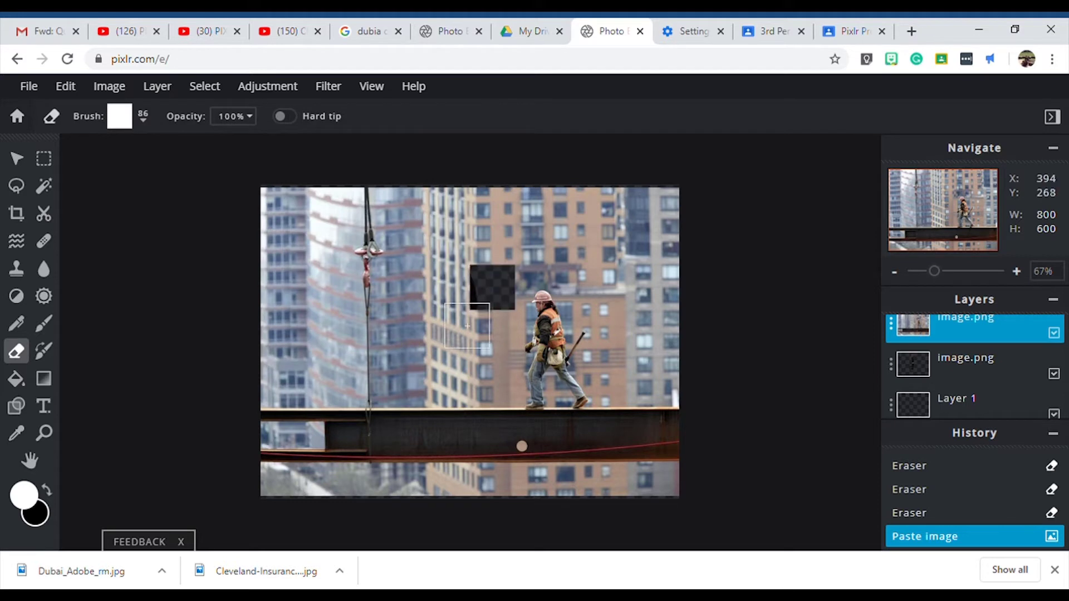
left_click(394, 384)
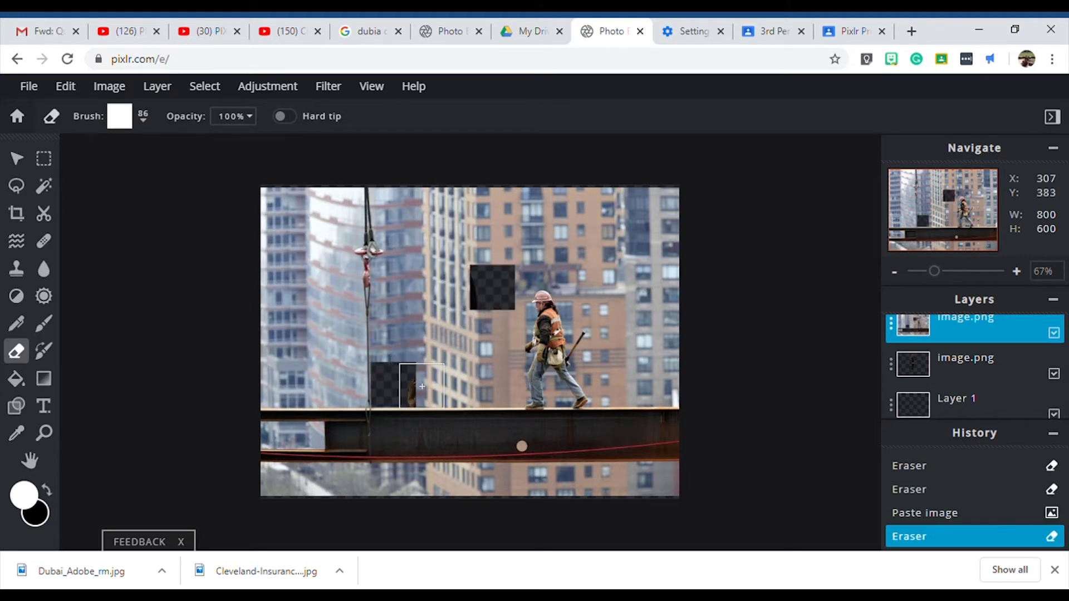
Step: Try to erase another block above the beam to the right of the crane cable and undo it
left_click(422, 386)
scroll(423, 386, "up", 5)
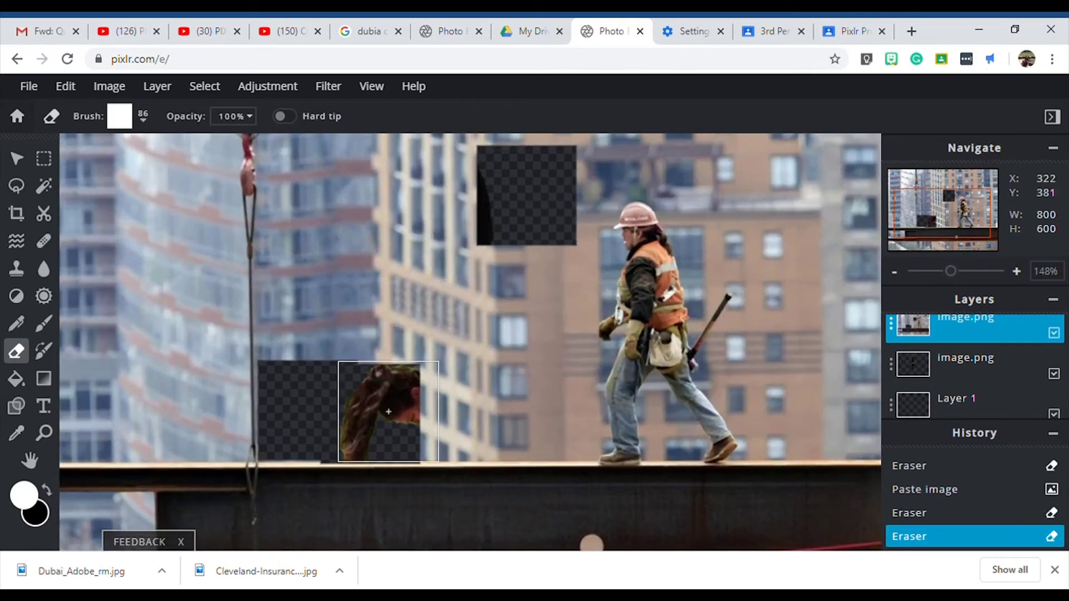
left_click(65, 86)
left_click(84, 111)
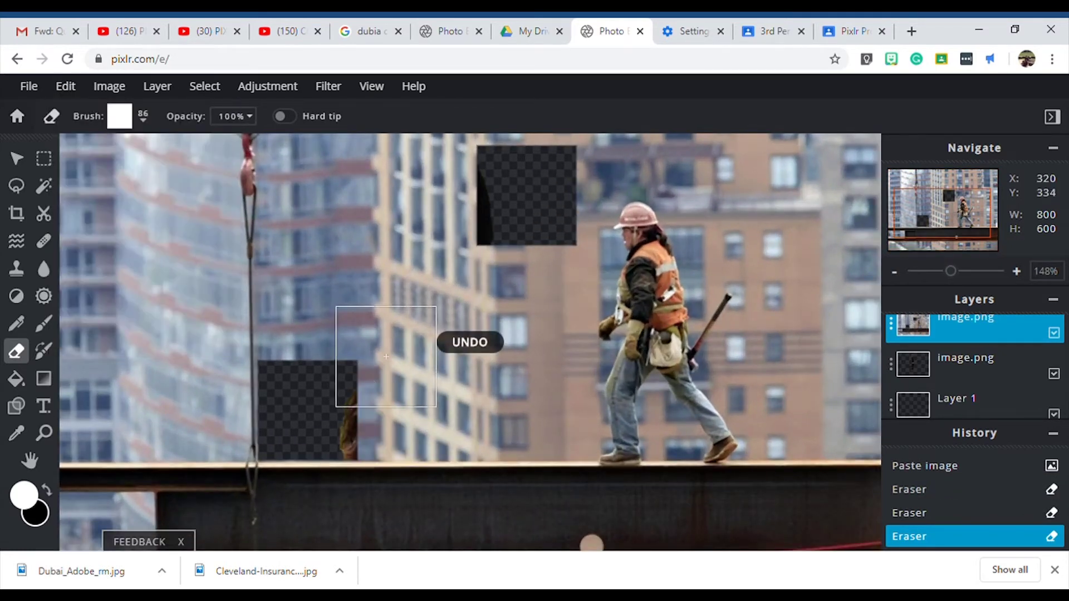
key("ctrl+z")
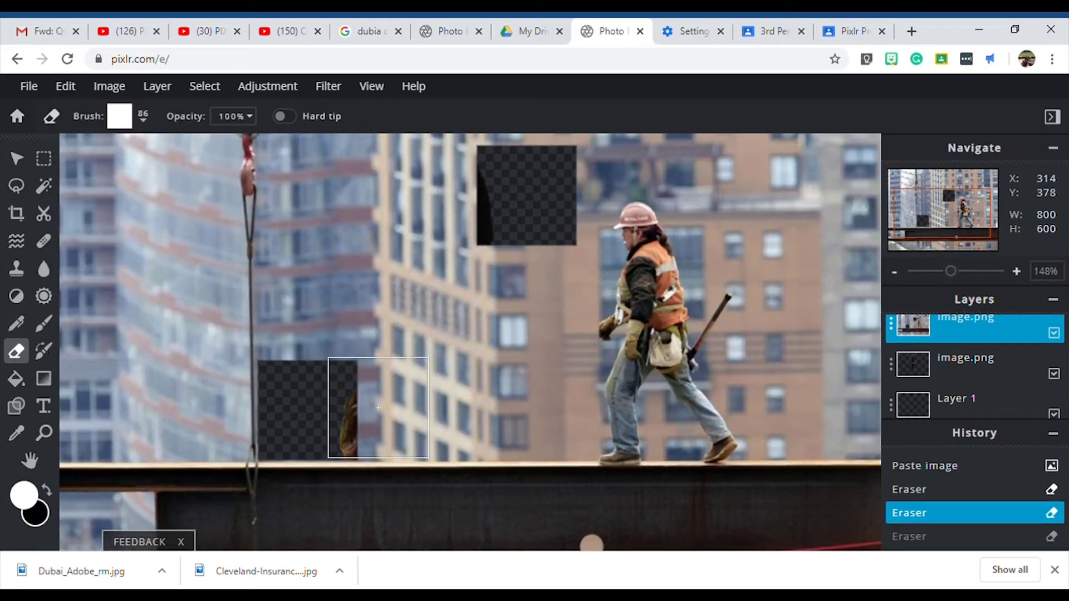
Step: Erase a strip of the buildings and the worker's legs just above the beam, from the cable side to behind his feet
left_click_drag(377, 413, 448, 413)
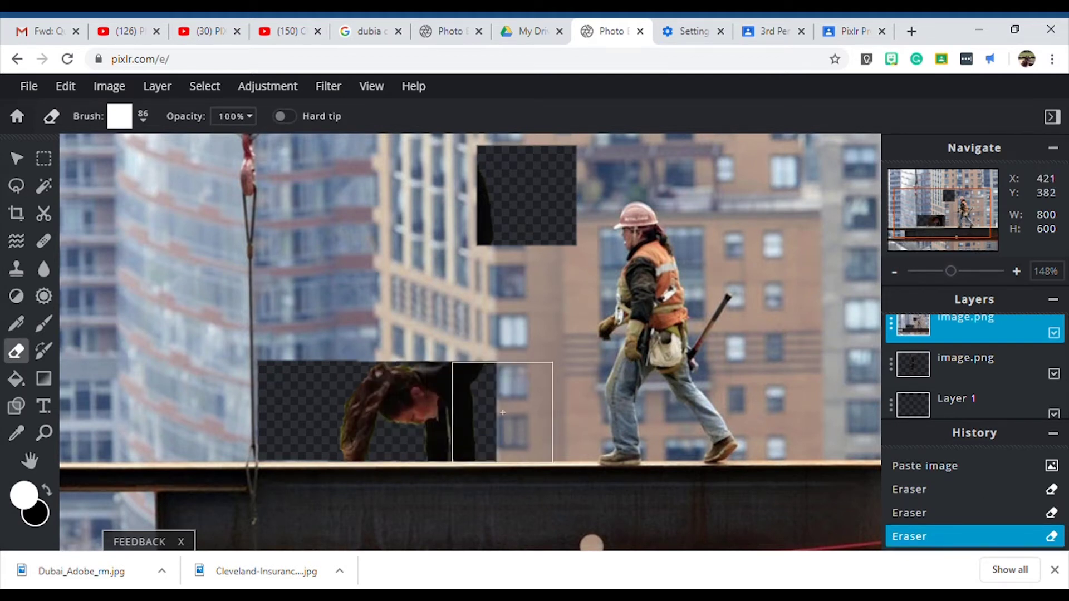
left_click(503, 413)
left_click(555, 412)
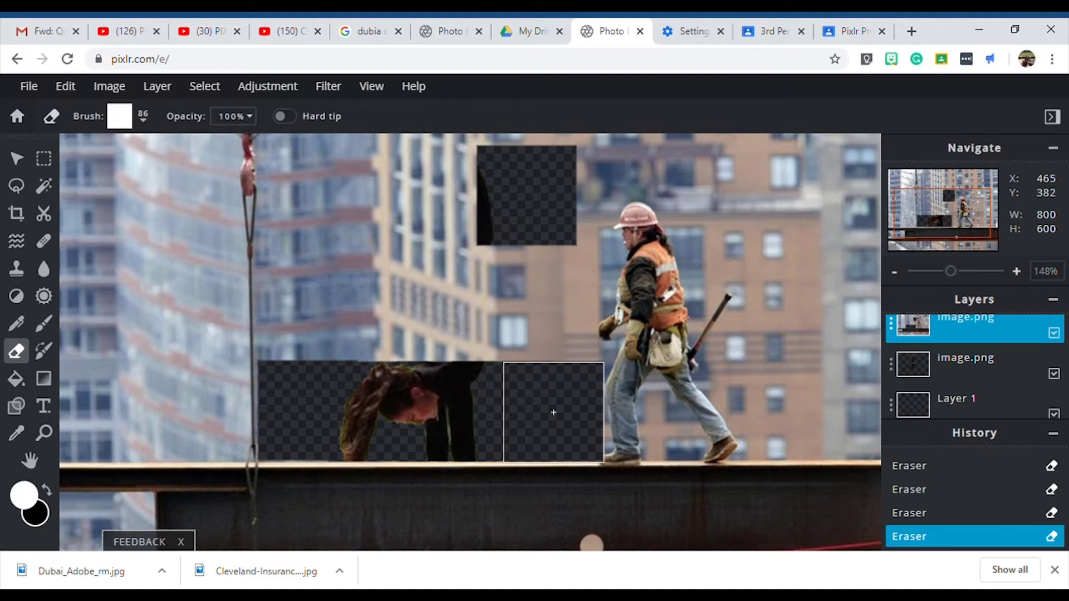
left_click(598, 412)
left_click(655, 412)
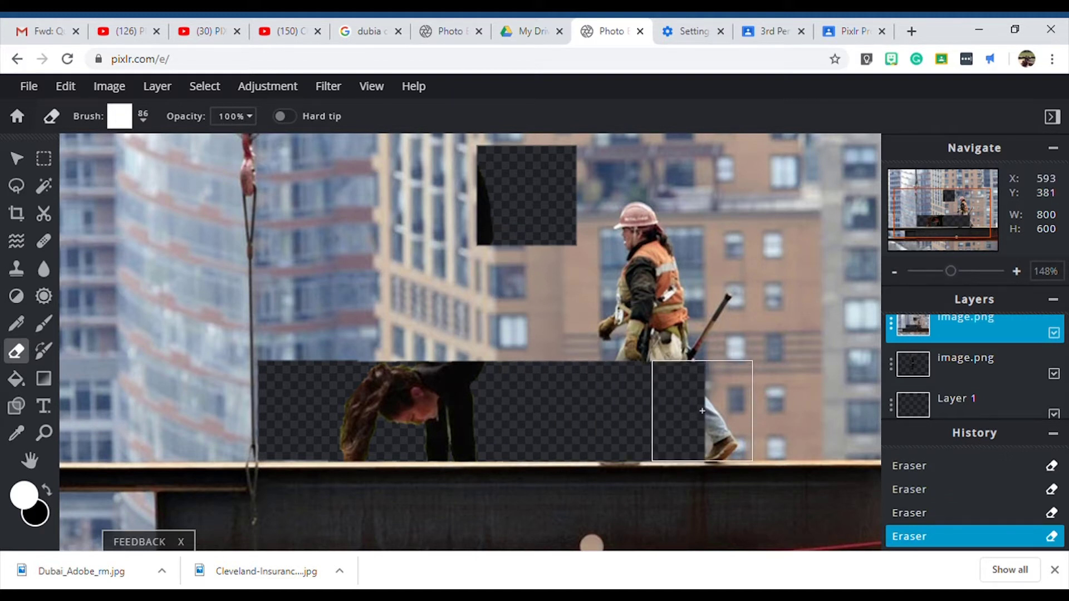
left_click(703, 411)
Step: Extend the erased strip above the beam to the right, past the worker
scroll(669, 390, "down", 3)
scroll(675, 394, "up", 3)
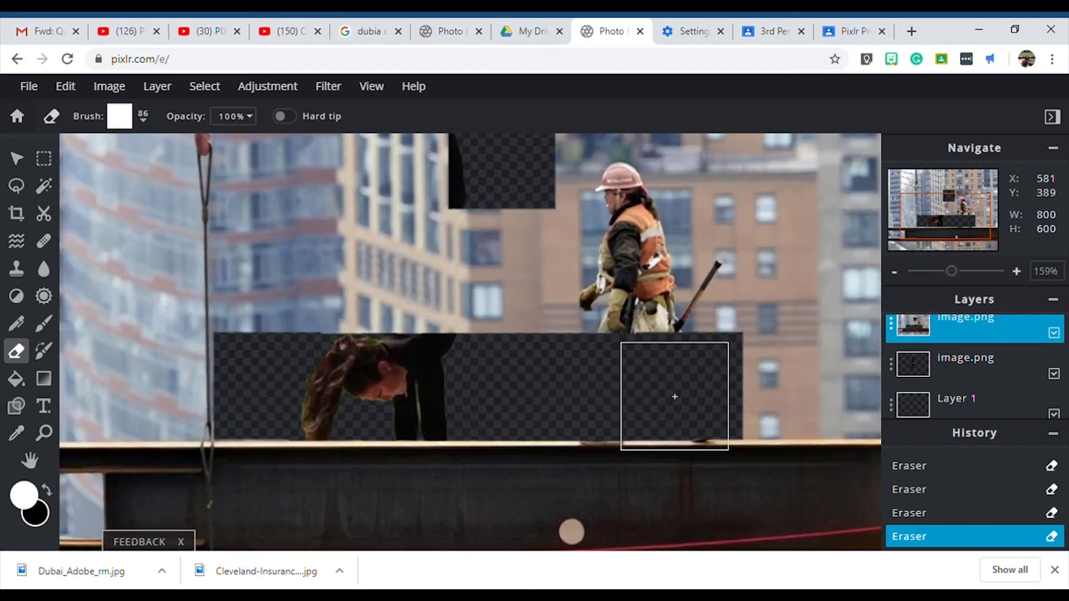
scroll(737, 395, "down", 1)
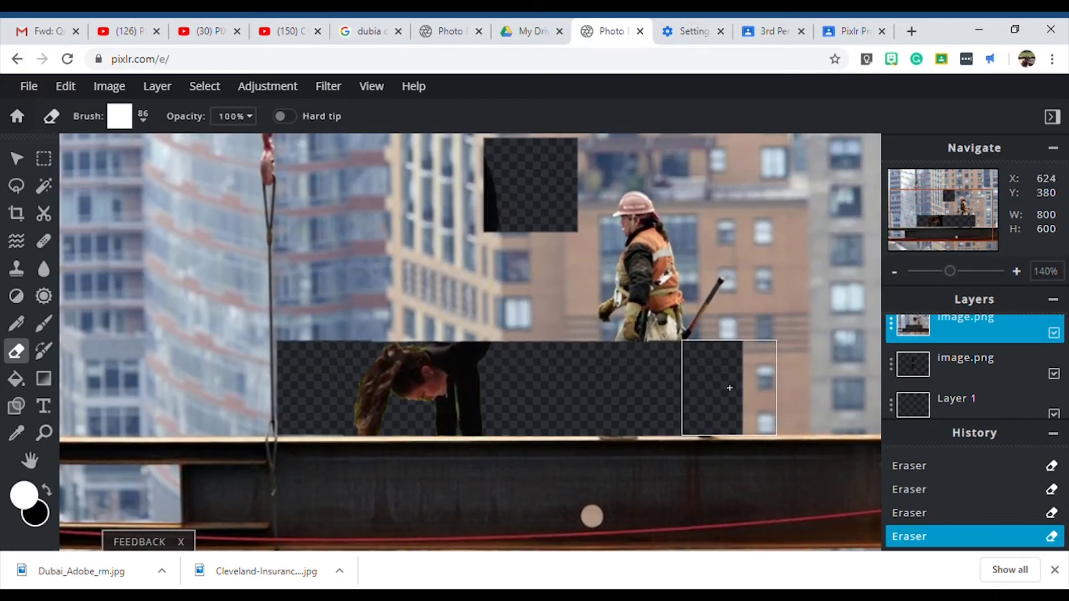
left_click_drag(729, 388, 769, 389)
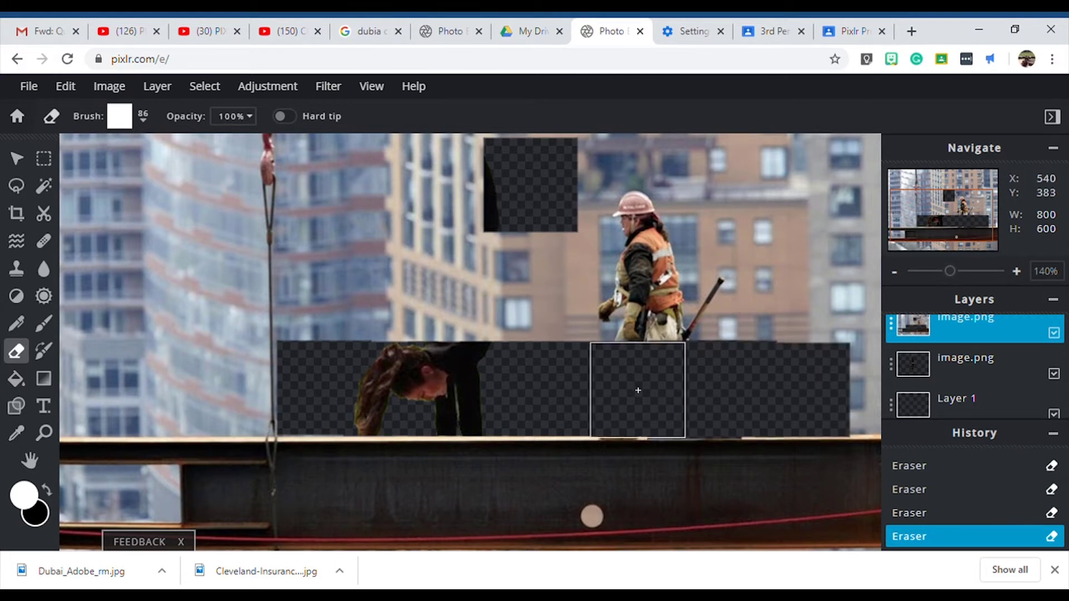
Step: Undo the last eraser stroke and erase back along the strip above the beam toward the woman's head
left_click(66, 86)
left_click(97, 111)
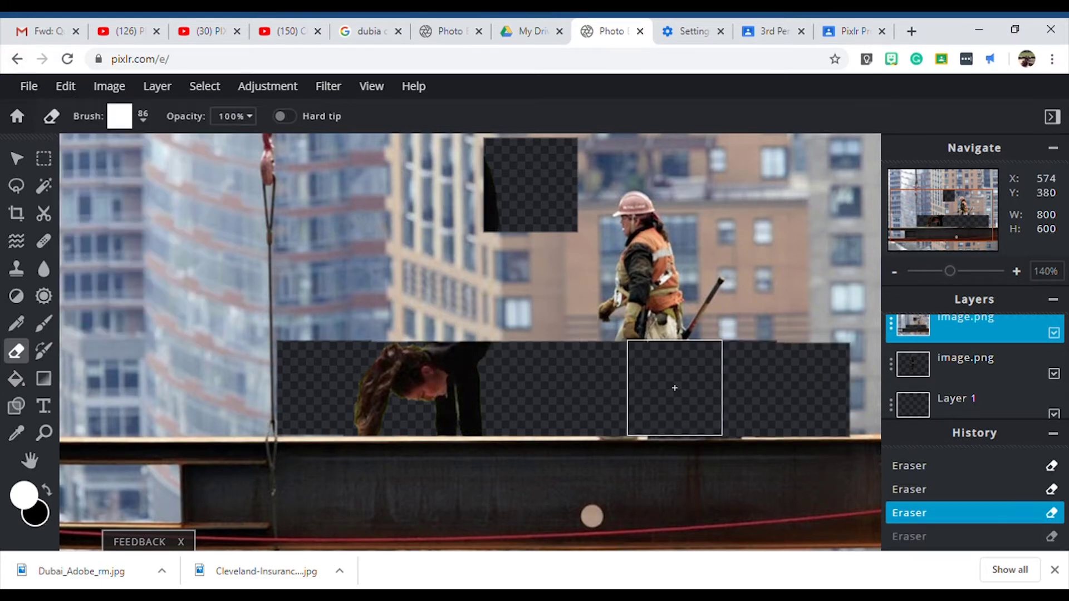
key("ctrl+z")
scroll(640, 385, "up", 3)
left_click_drag(524, 383, 412, 379)
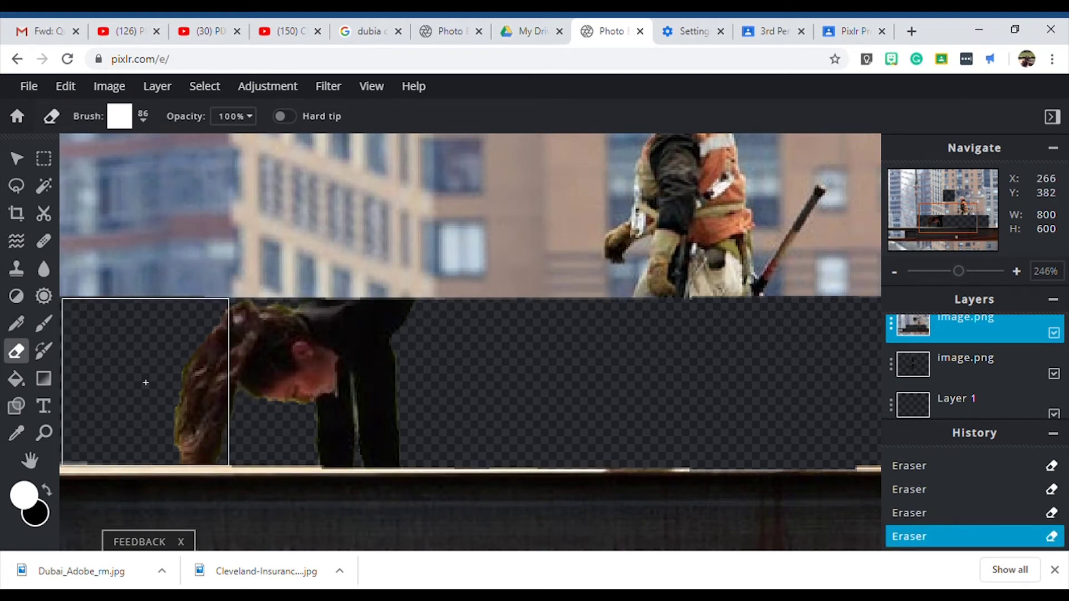
Step: Erase the remaining buildings in the strip above the beam out to the photo's right edge
scroll(249, 394, "down", 2)
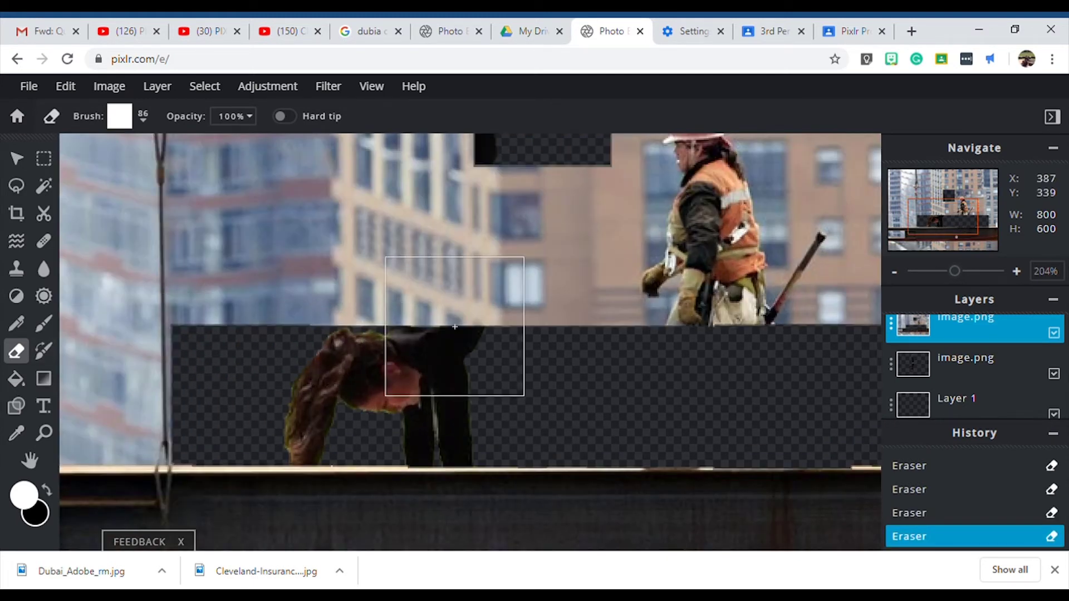
scroll(327, 318, "down", 2)
scroll(327, 318, "down", 2)
scroll(768, 375, "up", 2)
scroll(760, 414, "down", 2)
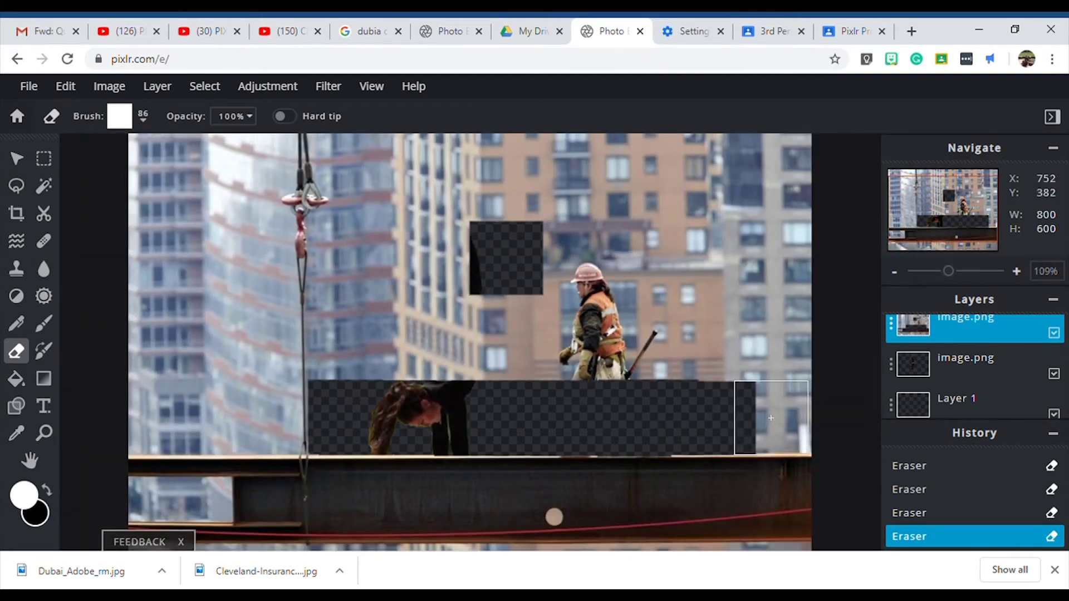
left_click_drag(771, 418, 790, 381)
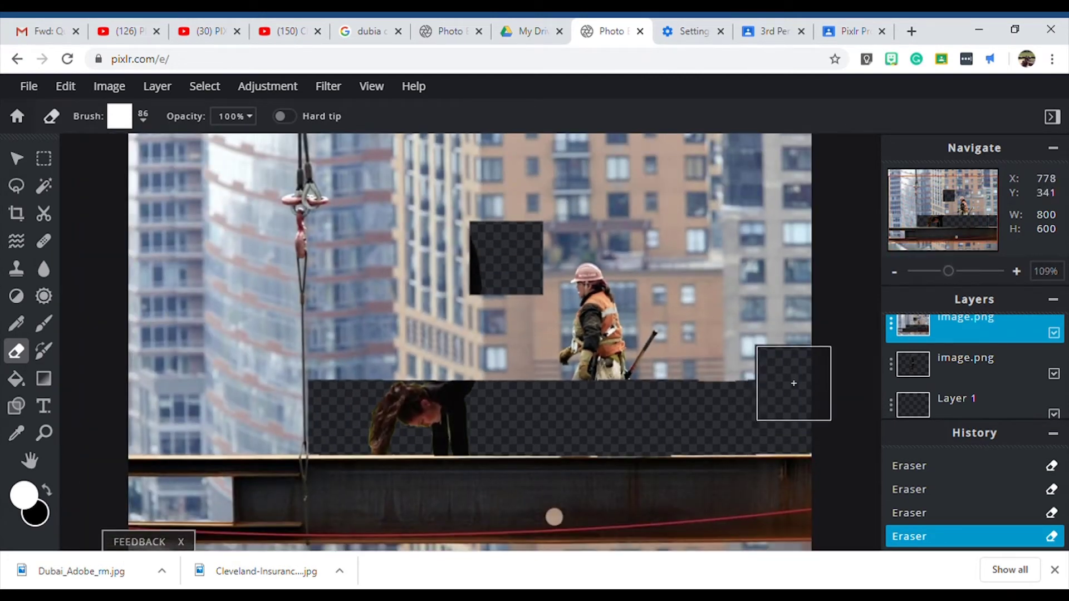
Step: Erase the building area between the hoist cable and the woman's hair, working upward along the cable's right side
scroll(331, 380, "up", 5)
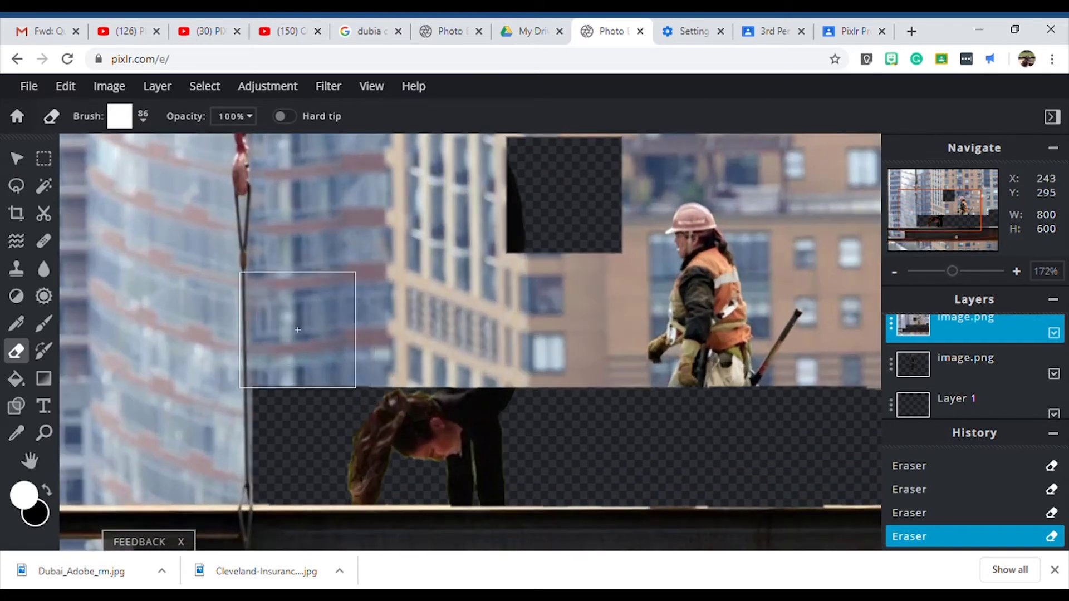
left_click(312, 357)
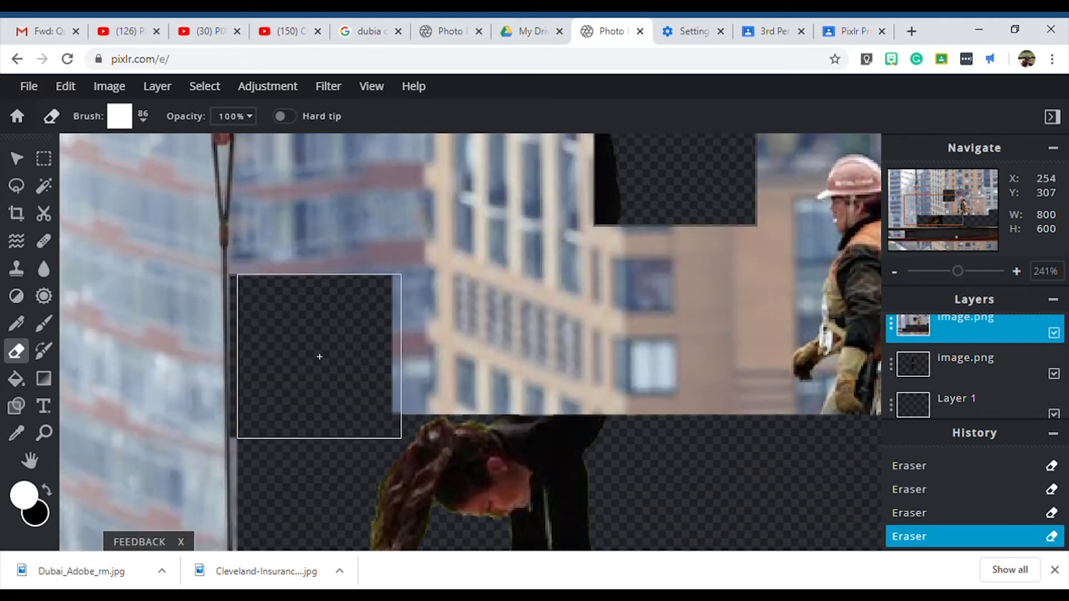
left_click(314, 287)
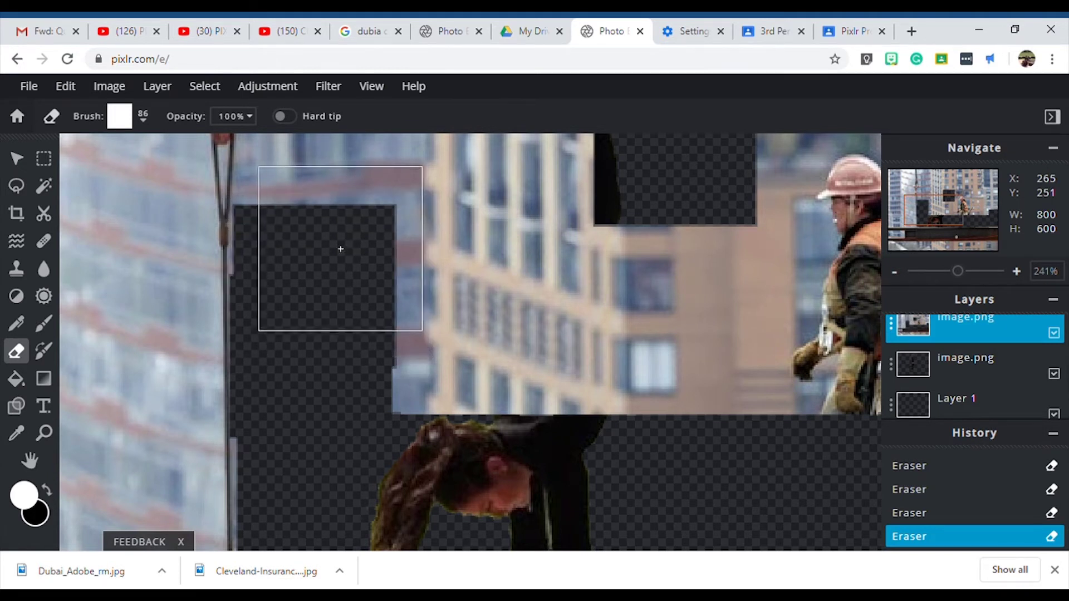
left_click(326, 215)
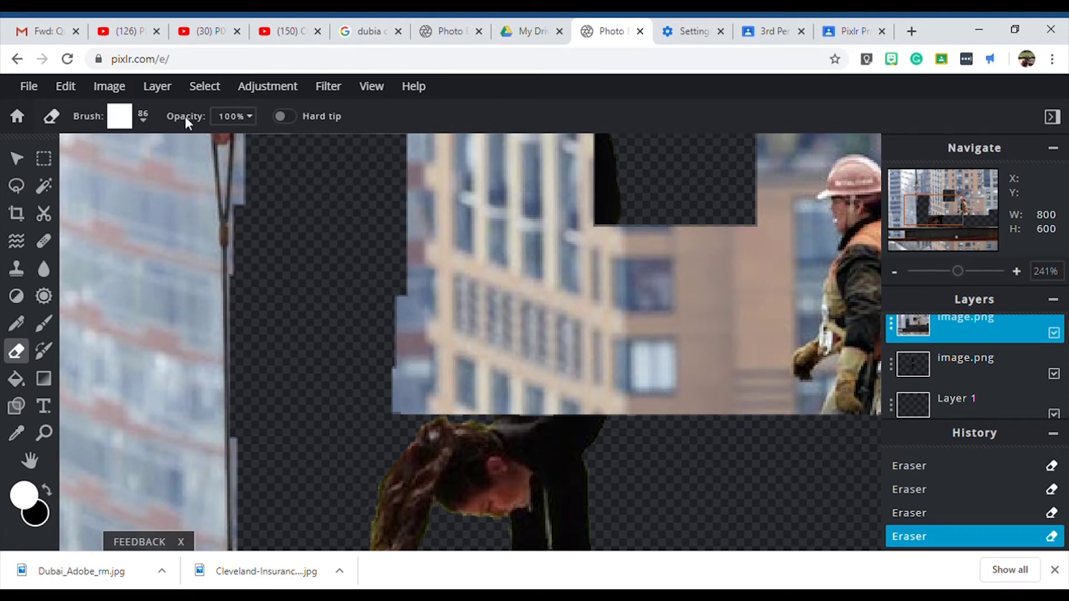
scroll(408, 486, "down", 3)
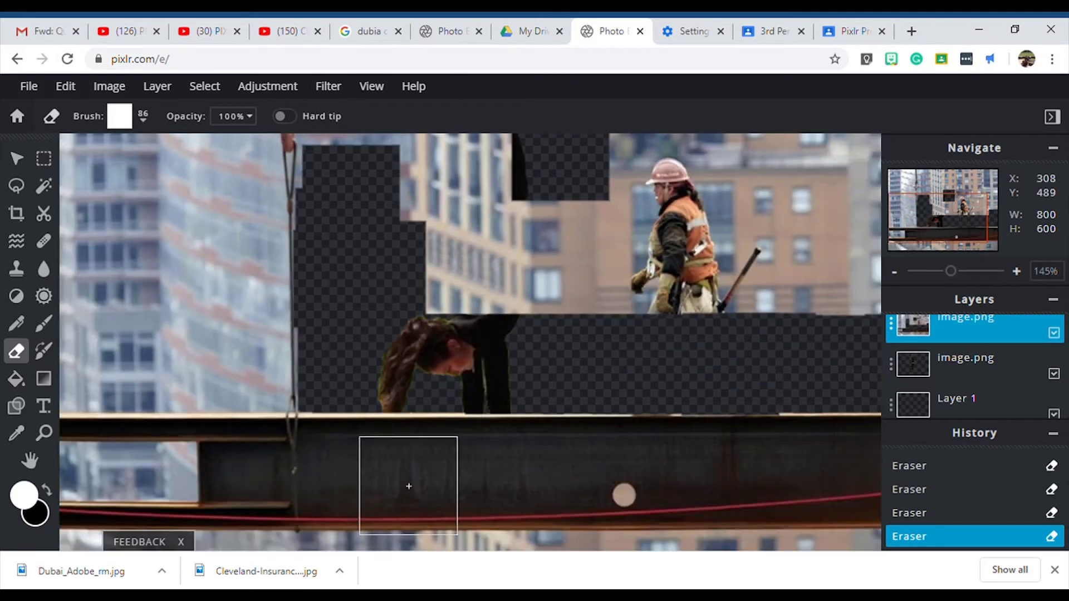
Step: Erase blocks of the buildings just above the beam on the left side of the hoist cable
scroll(230, 374, "up", 2)
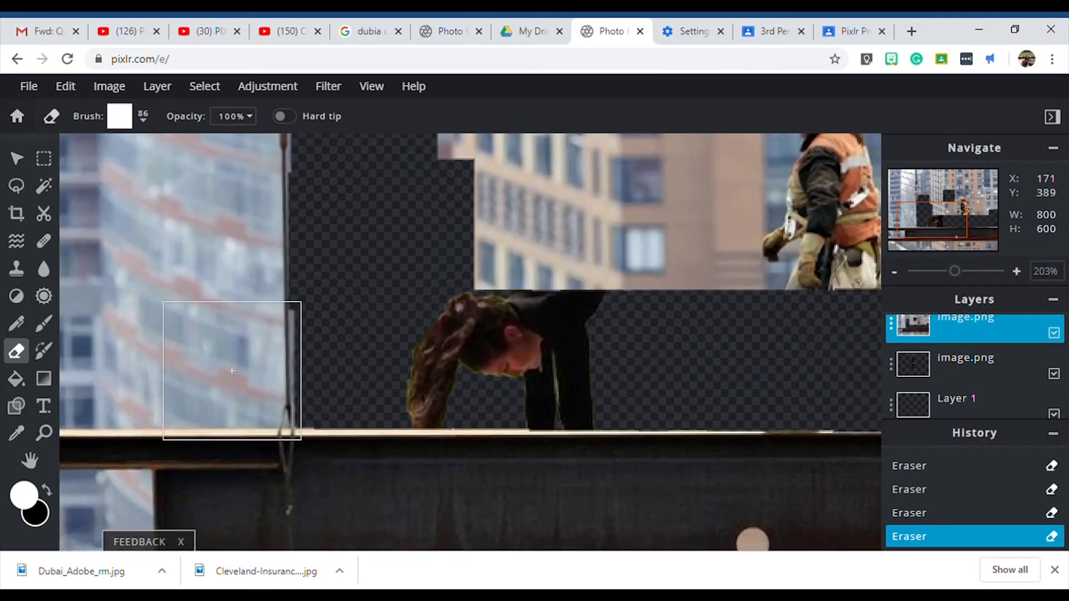
left_click(204, 355)
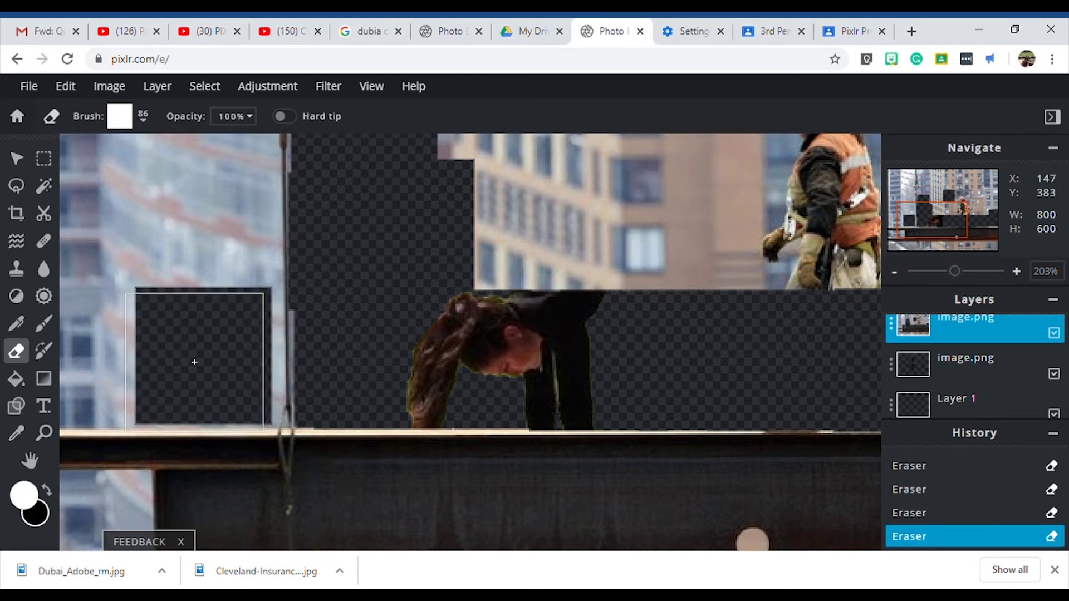
scroll(196, 370, "down", 5)
left_click(249, 393)
Step: Erase the strip of buildings below the steel beam across the photo's width
mouse_move(225, 510)
left_mouse_down()
mouse_move(314, 512)
mouse_move(299, 510)
mouse_move(249, 543)
mouse_move(331, 542)
left_mouse_up()
scroll(299, 510, "up", 3)
scroll(245, 526, "down", 2)
mouse_move(437, 542)
left_mouse_down()
mouse_move(636, 542)
mouse_move(632, 514)
mouse_move(657, 534)
mouse_move(650, 547)
mouse_move(796, 537)
left_mouse_up()
Step: Erase the worker and remaining buildings above the beam, leaving the woman and a narrow strip around the cable
mouse_move(244, 351)
left_mouse_down()
mouse_move(215, 262)
mouse_move(346, 155)
mouse_move(623, 312)
mouse_move(542, 157)
left_mouse_up()
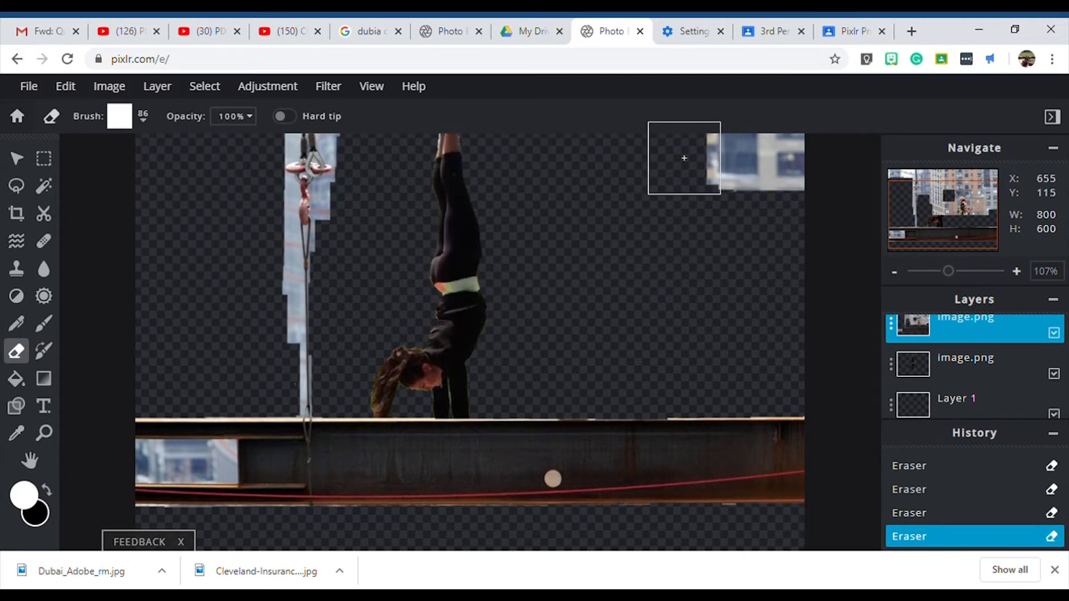
scroll(418, 241, "down", 3)
scroll(389, 167, "up", 2)
left_click_drag(696, 167, 295, 173)
Step: Set the eraser to a round 7 px brush and erase the background along the right side of the upper cables
scroll(295, 174, "up", 3)
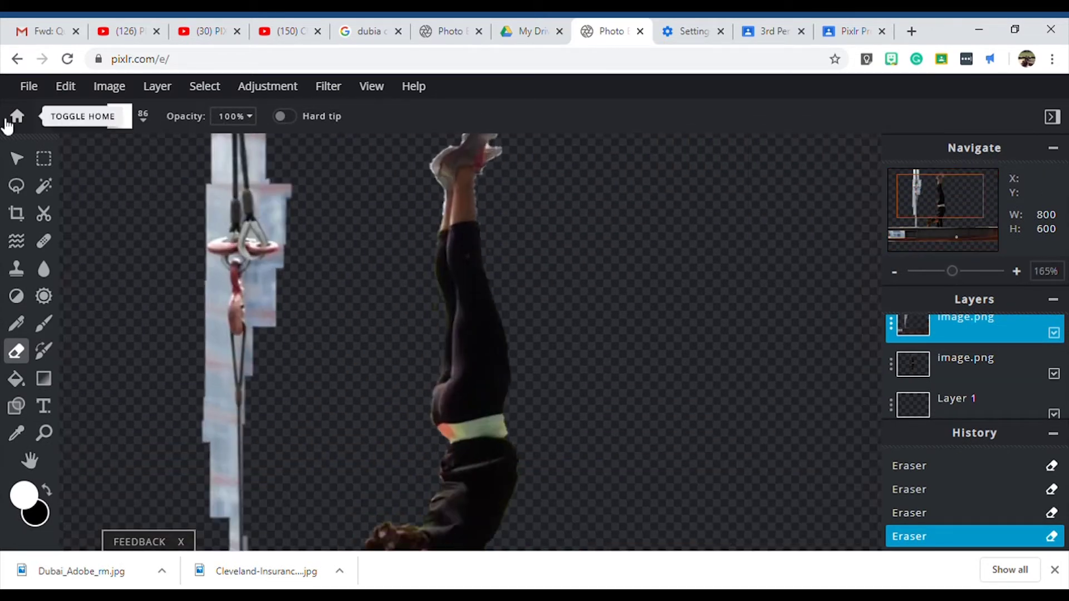
left_click(120, 116)
left_click(142, 369)
left_click(119, 116)
left_click_drag(304, 178, 286, 177)
scroll(322, 145, "up", 3)
left_click_drag(320, 134, 340, 243)
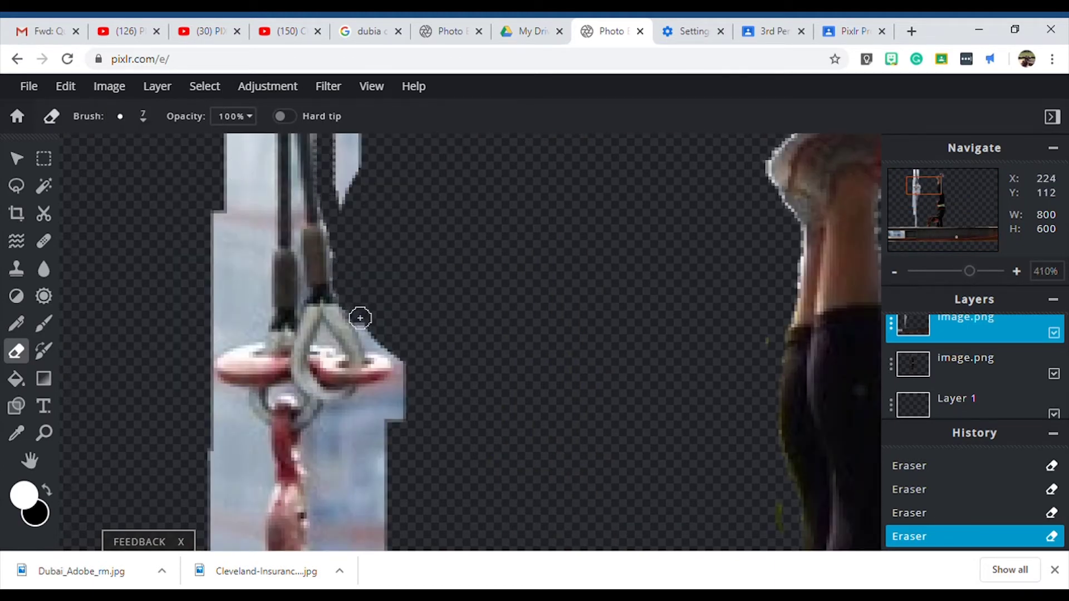
Step: Erase the leftover background to the right of the red shackle and hook, following their outline
mouse_move(385, 344)
left_mouse_down()
mouse_move(406, 364)
mouse_move(391, 415)
mouse_move(363, 404)
mouse_move(320, 434)
mouse_move(343, 413)
mouse_move(317, 437)
mouse_move(318, 478)
left_mouse_up()
scroll(430, 520, "down", 3)
scroll(263, 391, "up", 2)
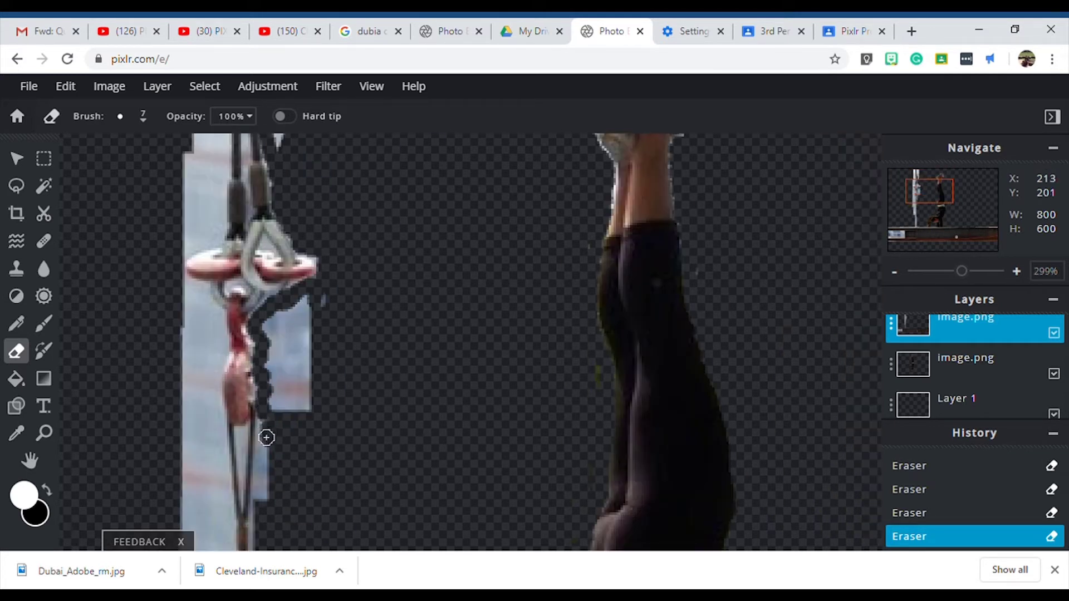
mouse_move(267, 422)
left_mouse_down()
mouse_move(268, 390)
mouse_move(283, 342)
mouse_move(272, 318)
mouse_move(313, 387)
left_mouse_up()
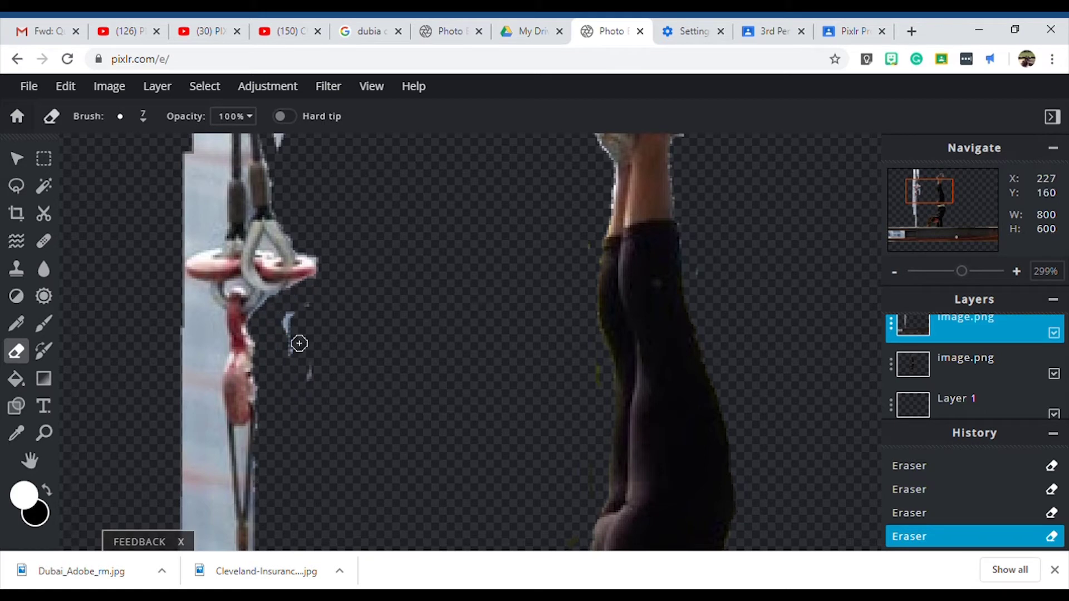
Step: Erase the remaining specks beside the hook and the background left of the upper cables above the red disc
scroll(338, 245, "down", 2)
scroll(334, 239, "up", 4)
mouse_move(318, 139)
left_mouse_down()
mouse_move(328, 248)
mouse_move(324, 216)
mouse_move(358, 266)
mouse_move(370, 136)
mouse_move(341, 160)
left_mouse_up()
mouse_move(264, 138)
left_mouse_down()
mouse_move(259, 276)
mouse_move(270, 390)
mouse_move(259, 388)
mouse_move(260, 443)
mouse_move(214, 474)
mouse_move(260, 376)
mouse_move(210, 456)
mouse_move(219, 149)
mouse_move(238, 127)
mouse_move(257, 179)
mouse_move(257, 229)
mouse_move(223, 426)
mouse_move(252, 306)
mouse_move(236, 212)
left_mouse_up()
scroll(346, 220, "down", 5)
scroll(299, 276, "up", 3)
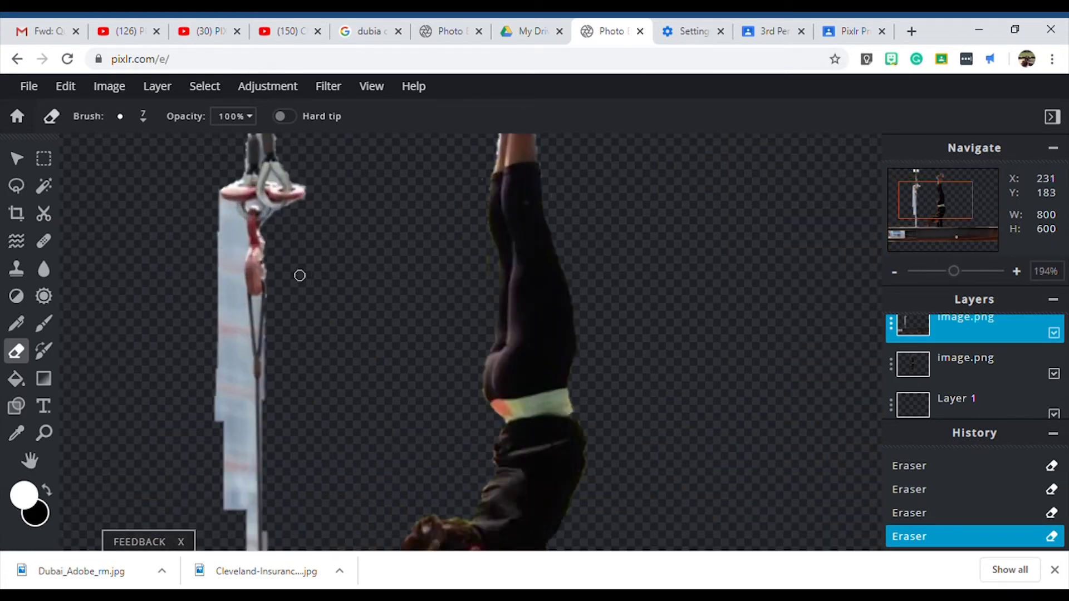
Step: Erase the last background patches on both sides of the cables at the photo's top edge
key("space")
left_click_drag(442, 157, 406, 382)
scroll(289, 170, "up", 6)
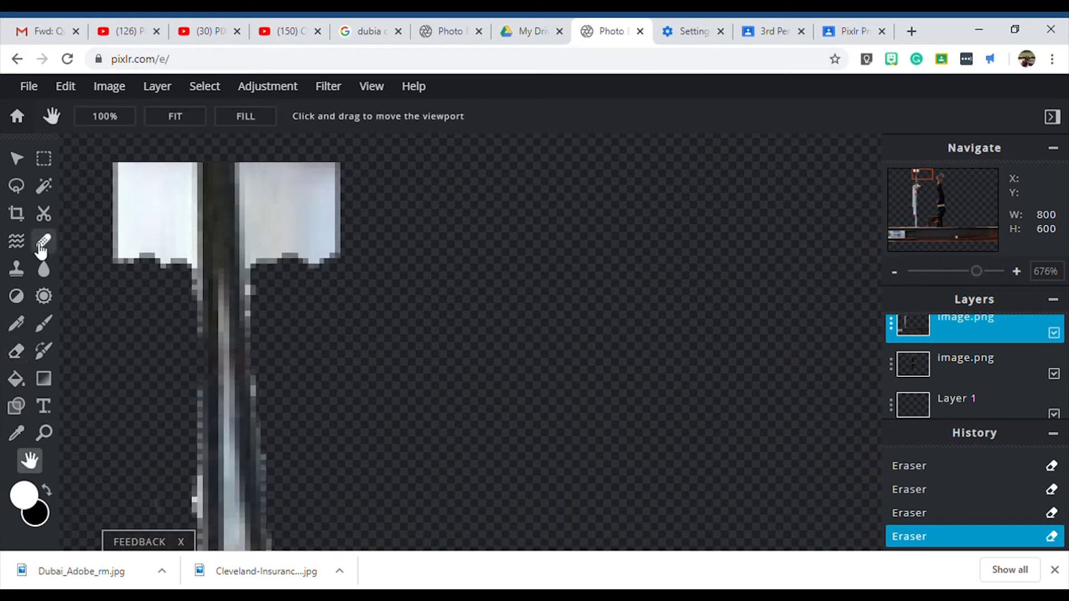
mouse_move(262, 169)
left_mouse_down()
mouse_move(258, 260)
mouse_move(325, 179)
mouse_move(177, 167)
mouse_move(166, 178)
mouse_move(179, 199)
mouse_move(110, 253)
left_mouse_up()
scroll(289, 384, "down", 5)
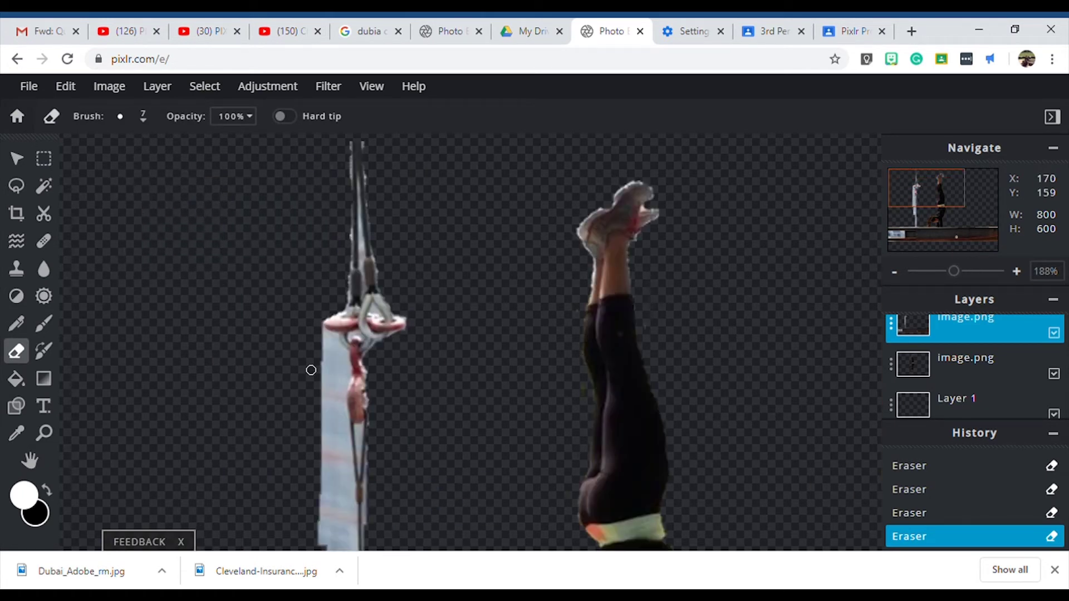
Step: Erase a thin line of background along the left side of the hook and down the cable beneath it
scroll(260, 290, "up", 2)
scroll(273, 346, "up", 4)
mouse_move(306, 248)
left_mouse_down()
mouse_move(322, 256)
mouse_move(339, 333)
mouse_move(318, 423)
mouse_move(327, 470)
mouse_move(327, 430)
left_mouse_up()
scroll(300, 432, "down", 2)
scroll(301, 432, "up", 1)
mouse_move(365, 339)
left_mouse_down()
mouse_move(386, 453)
mouse_move(406, 483)
left_mouse_up()
scroll(412, 483, "up", 2)
left_click_drag(527, 371, 521, 440)
left_click_drag(458, 315, 468, 491)
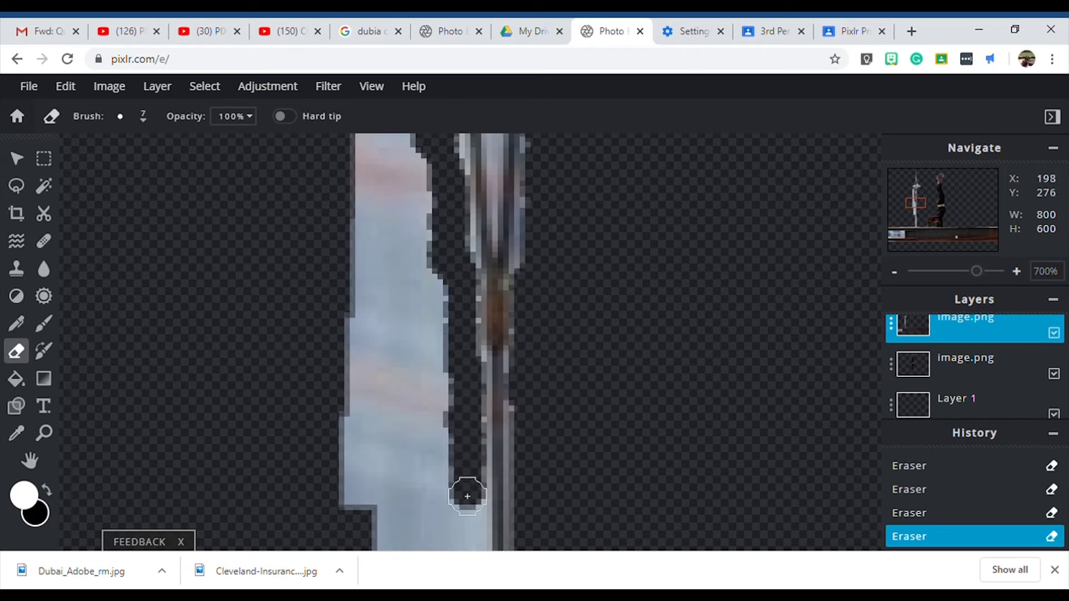
Step: Undo the last eraser stroke and erase a thin line along the lower cable's left side, from the beam upward
scroll(468, 492, "down", 6)
scroll(306, 470, "up", 3)
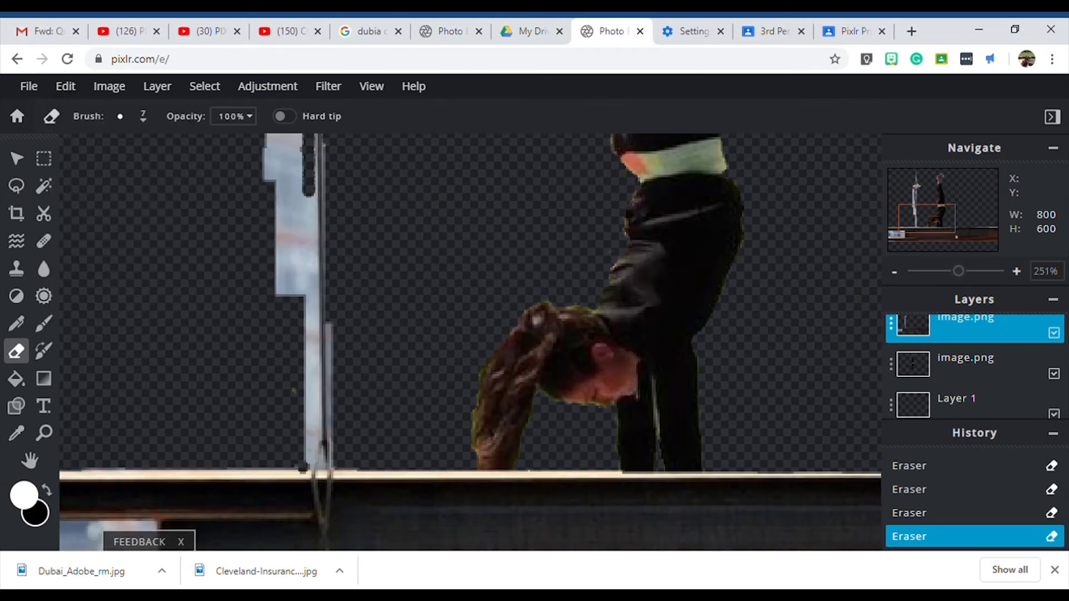
scroll(305, 470, "up", 4)
left_click(65, 86)
left_click(69, 110)
mouse_move(305, 458)
left_mouse_down()
mouse_move(340, 459)
mouse_move(366, 339)
mouse_move(369, 260)
mouse_move(331, 324)
mouse_move(349, 418)
mouse_move(331, 193)
mouse_move(363, 211)
mouse_move(363, 159)
mouse_move(311, 251)
mouse_move(312, 276)
mouse_move(335, 293)
mouse_move(338, 273)
mouse_move(318, 323)
mouse_move(334, 234)
mouse_move(311, 243)
mouse_move(315, 158)
mouse_move(335, 217)
mouse_move(334, 148)
left_mouse_up()
scroll(277, 322, "down", 2)
scroll(299, 296, "down", 1)
mouse_move(298, 296)
left_mouse_down()
mouse_move(335, 303)
mouse_move(332, 210)
left_mouse_up()
scroll(345, 189, "down", 1)
left_click_drag(361, 170, 351, 367)
Step: Set the eraser size to 44 px and clear the leftover strips of buildings beside the cable
left_click(119, 116)
left_click_drag(295, 182, 298, 182)
scroll(256, 223, "down", 2)
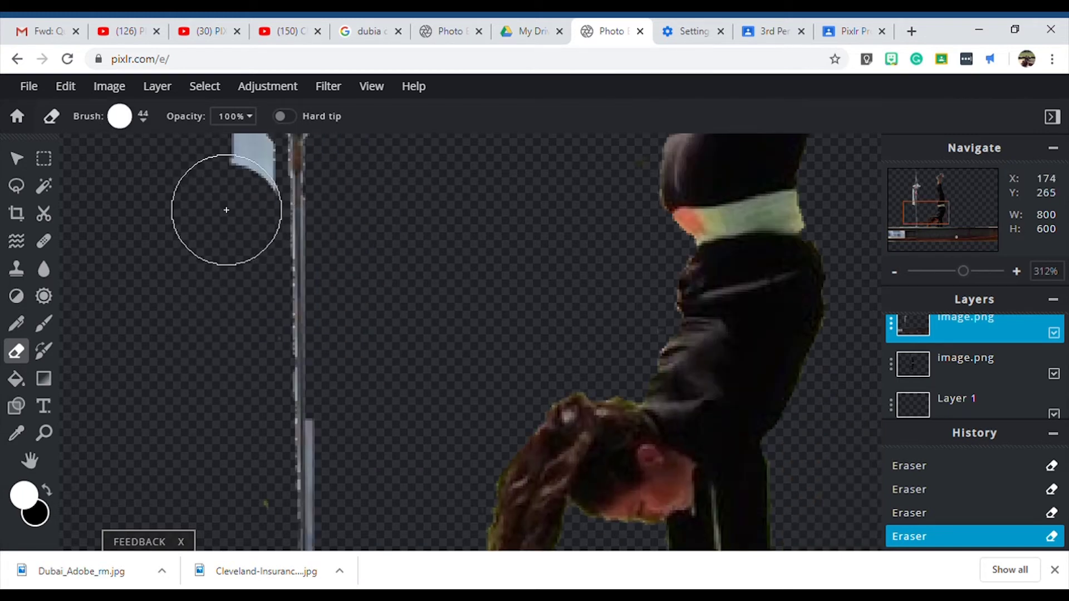
scroll(227, 210, "down", 3)
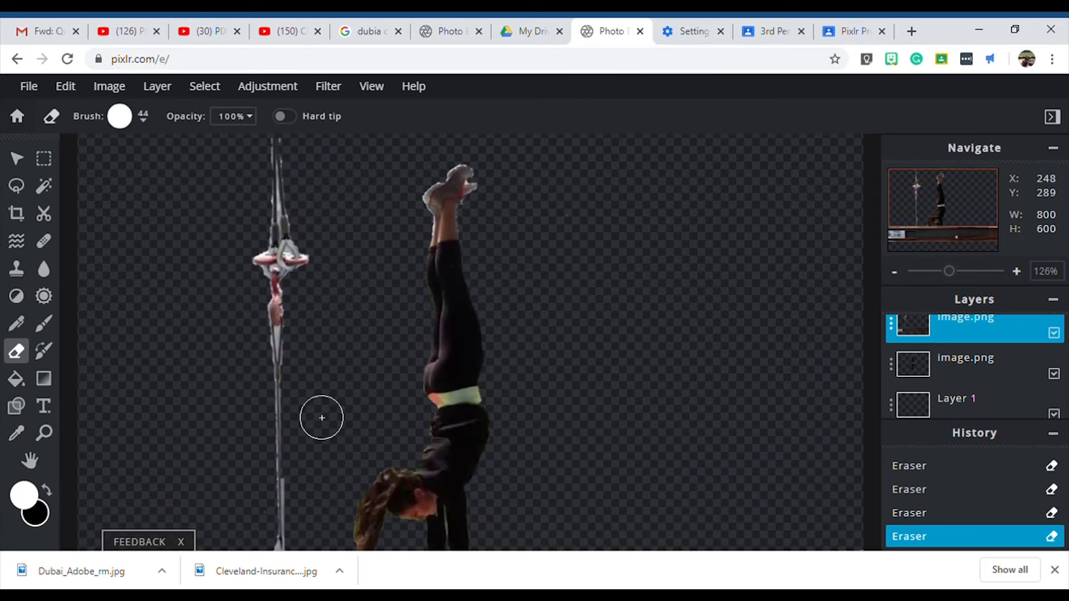
scroll(322, 418, "up", 4)
scroll(295, 331, "down", 1)
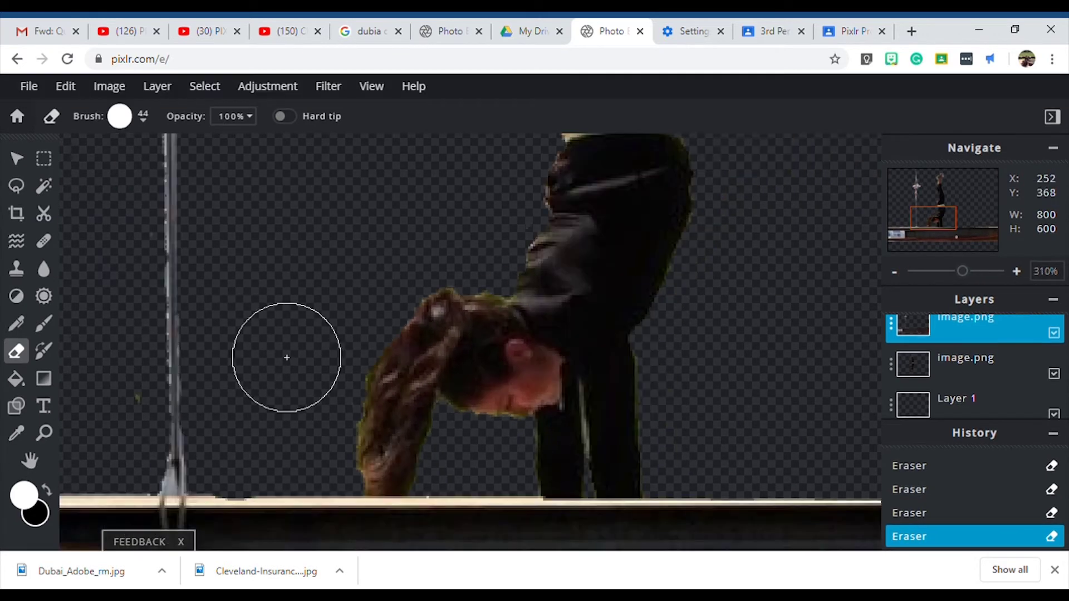
Step: Change the eraser to a square brush, try it at 7 px in the beam's left opening, and enlarge it to 17 px
scroll(551, 363, "down", 3)
scroll(403, 431, "up", 2)
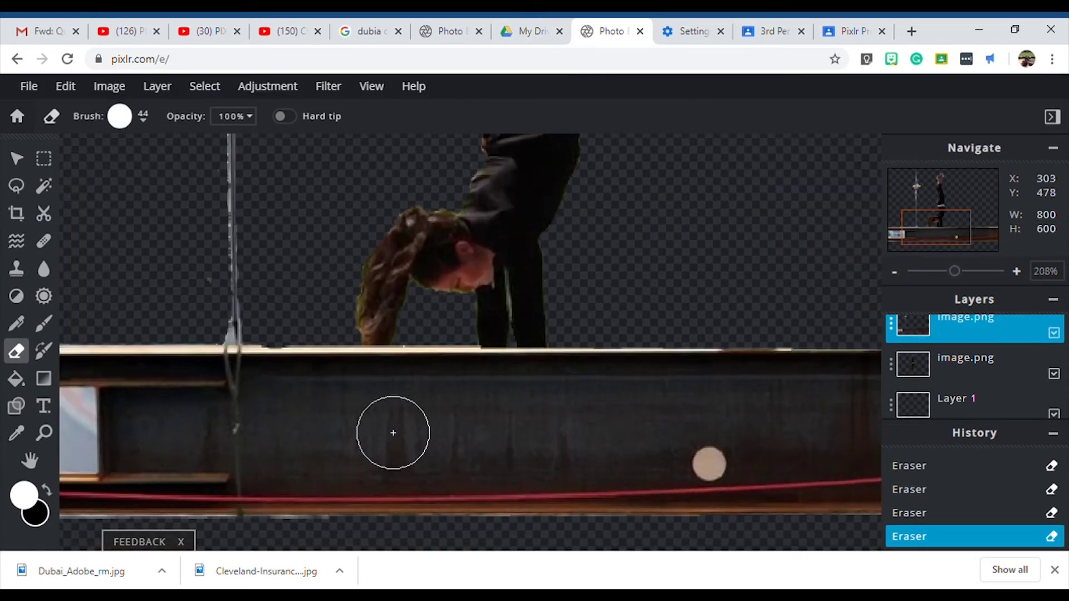
scroll(403, 431, "down", 2)
scroll(191, 494, "up", 3)
key("h")
scroll(206, 410, "up", 3)
left_click(24, 352)
left_click(143, 115)
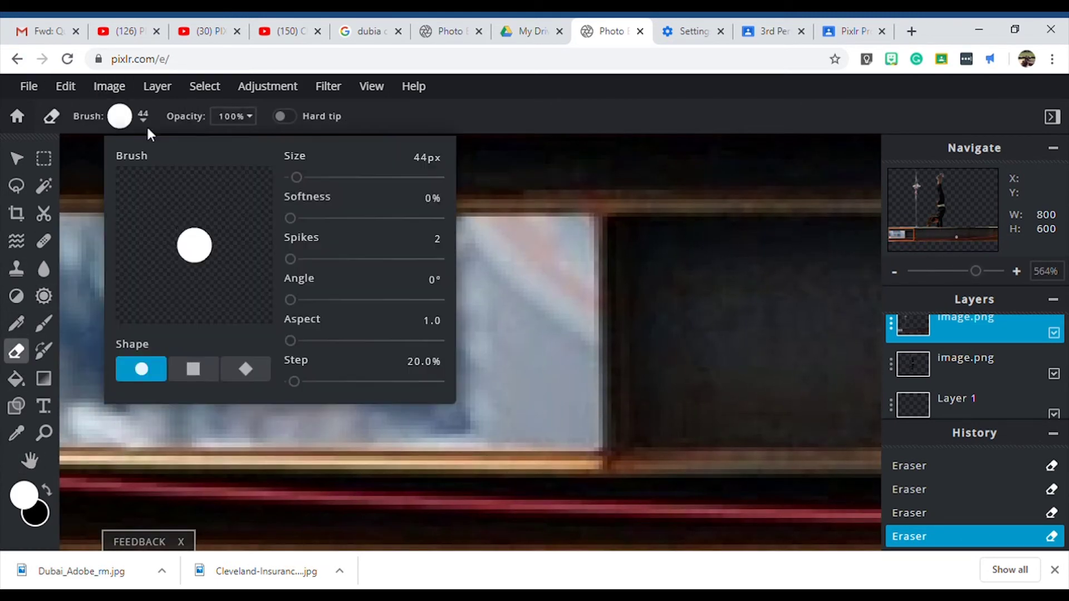
left_click_drag(298, 179, 291, 176)
left_click(437, 311)
left_click(143, 115)
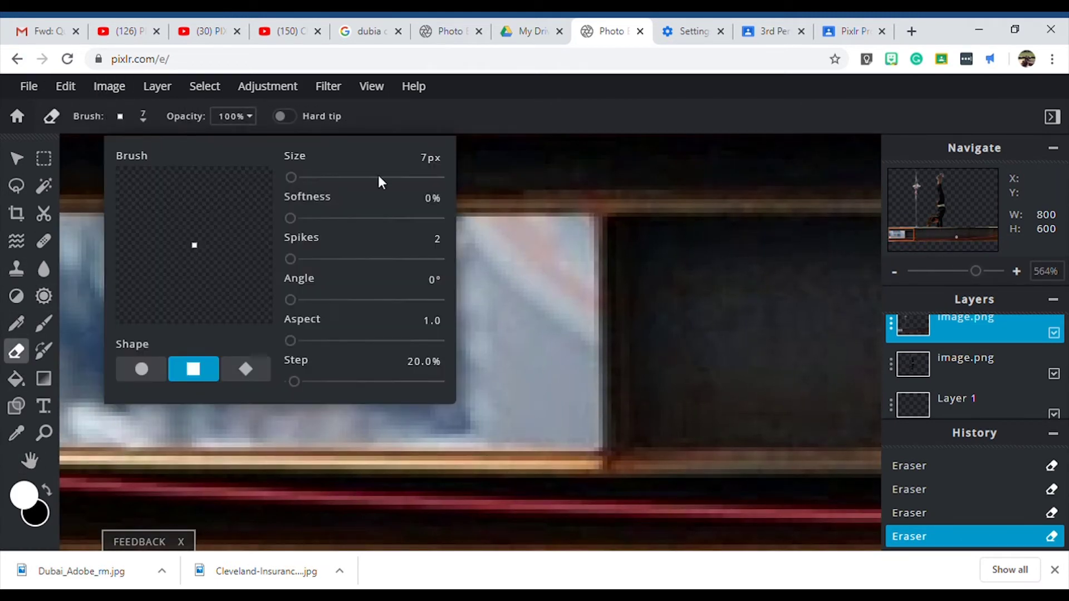
key("Return")
Step: Erase all the buildings showing through the opening at the beam's left end, up to its edges
left_click(376, 348)
left_click(90, 411)
left_click(146, 410)
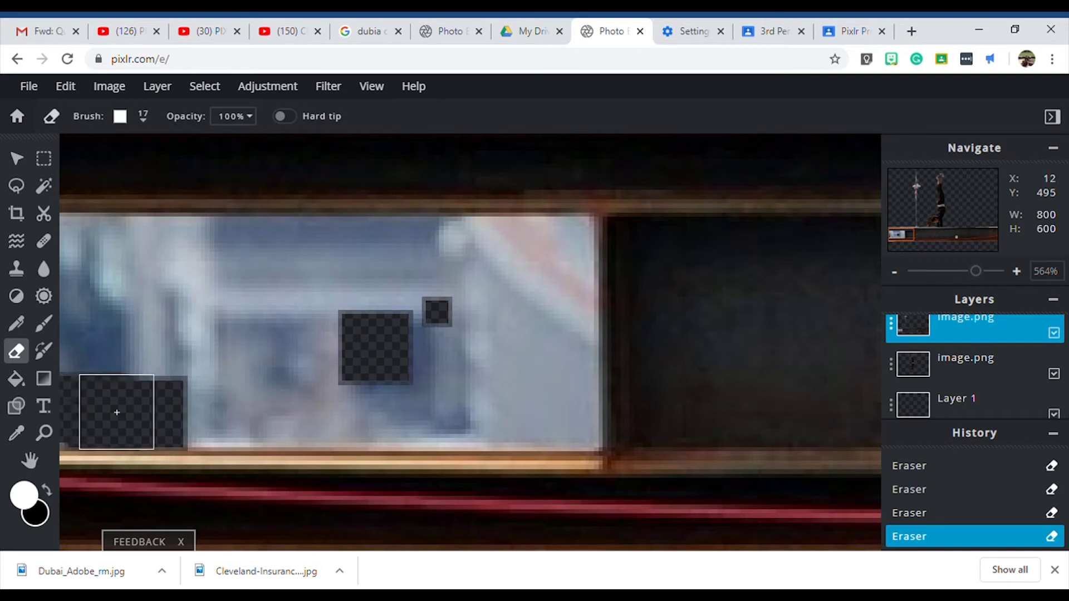
mouse_move(199, 408)
left_mouse_down()
mouse_move(566, 414)
mouse_move(561, 264)
mouse_move(538, 249)
mouse_move(229, 254)
left_mouse_up()
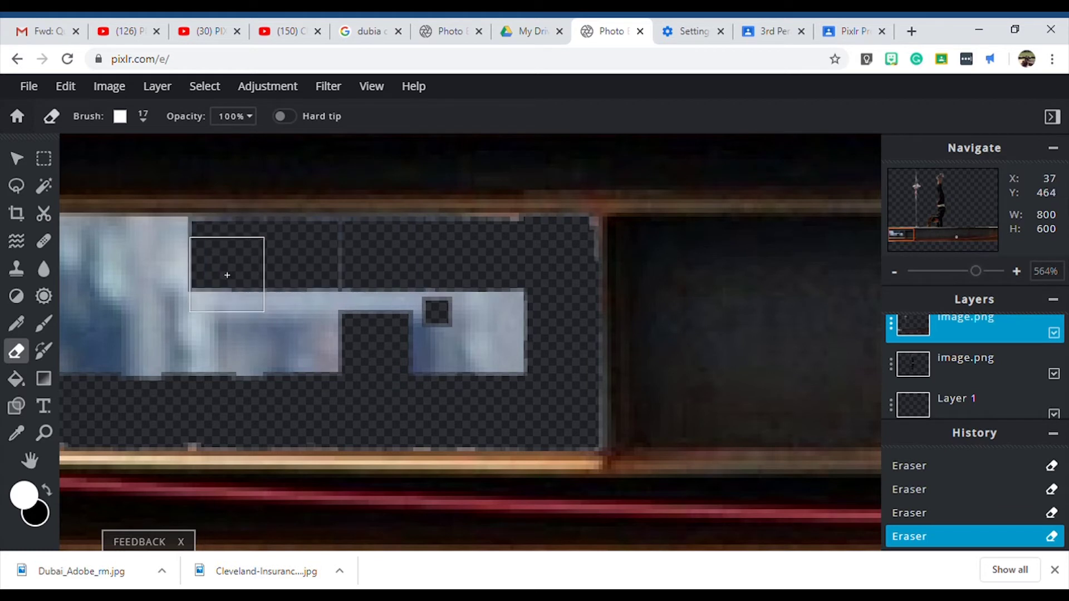
mouse_move(74, 411)
left_mouse_down()
mouse_move(102, 259)
mouse_move(86, 285)
mouse_move(110, 361)
mouse_move(143, 252)
mouse_move(197, 264)
mouse_move(221, 303)
mouse_move(523, 259)
mouse_move(535, 277)
mouse_move(517, 269)
mouse_move(445, 348)
mouse_move(407, 303)
mouse_move(387, 332)
mouse_move(313, 357)
mouse_move(155, 376)
mouse_move(174, 322)
mouse_move(263, 328)
mouse_move(346, 303)
mouse_move(373, 308)
left_mouse_up()
scroll(389, 323, "down", 5)
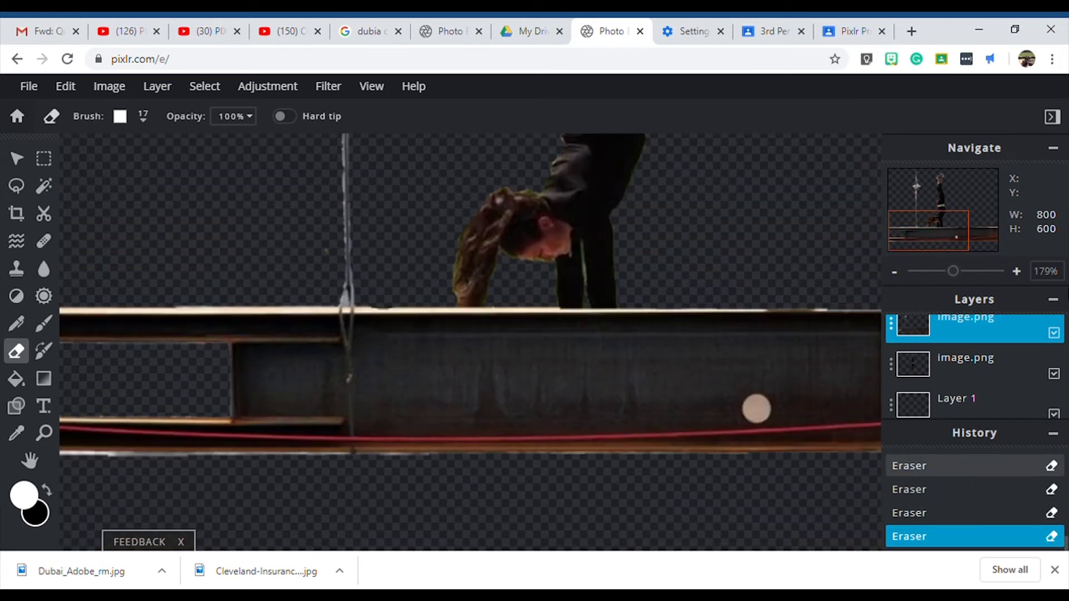
scroll(794, 222, "down", 5)
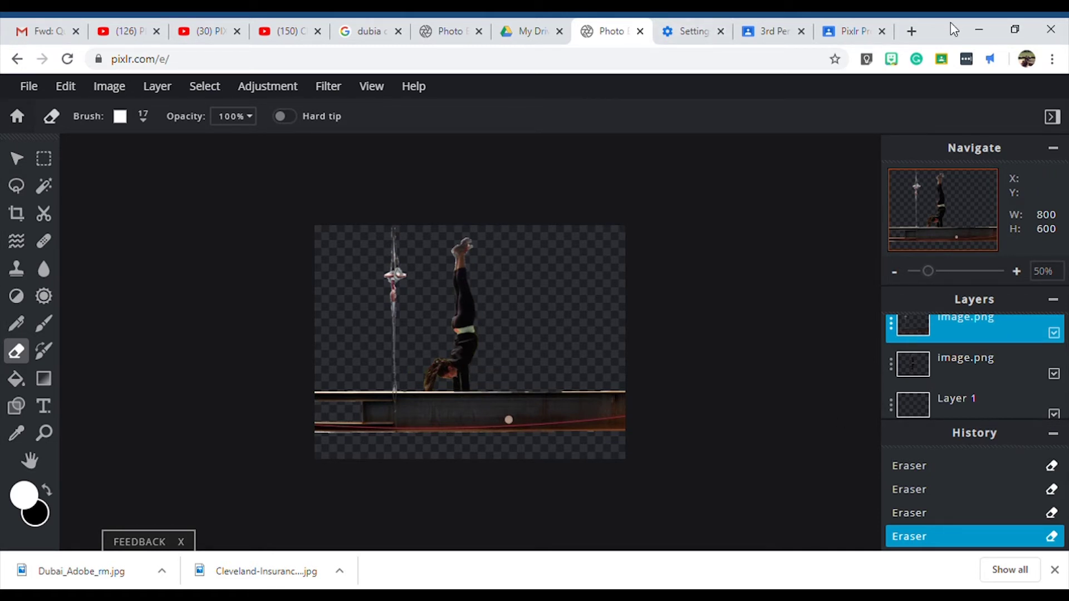
Step: Switch to the Pixlr Project assignment in Google Classroom and open the Cleveland-Insurance-Agency.jpg attachment
left_click(868, 37)
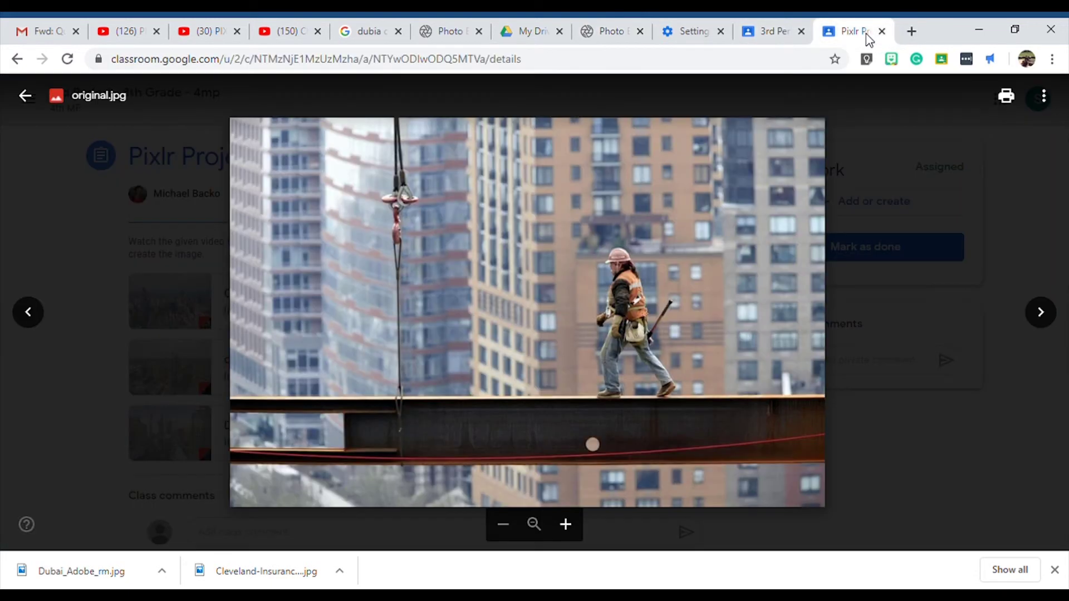
left_click(780, 38)
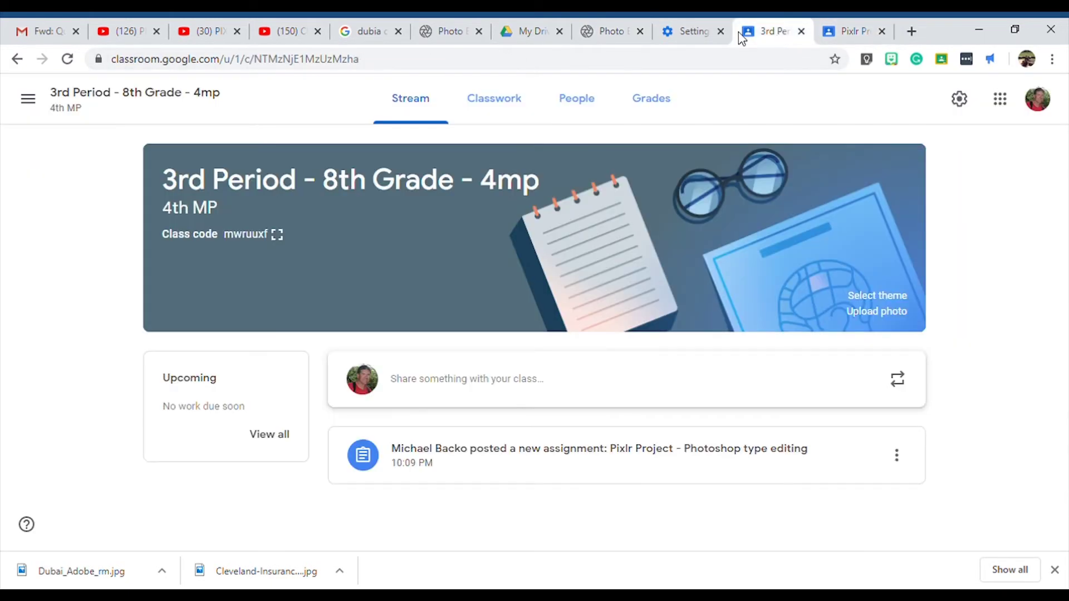
left_click(690, 37)
left_click(772, 37)
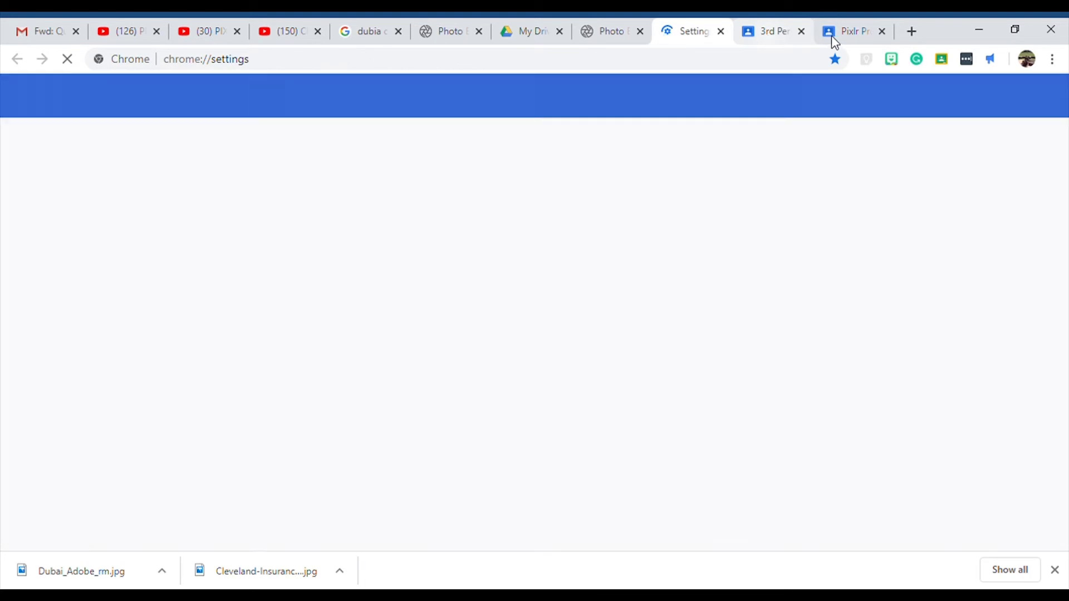
left_click(835, 32)
left_click(28, 95)
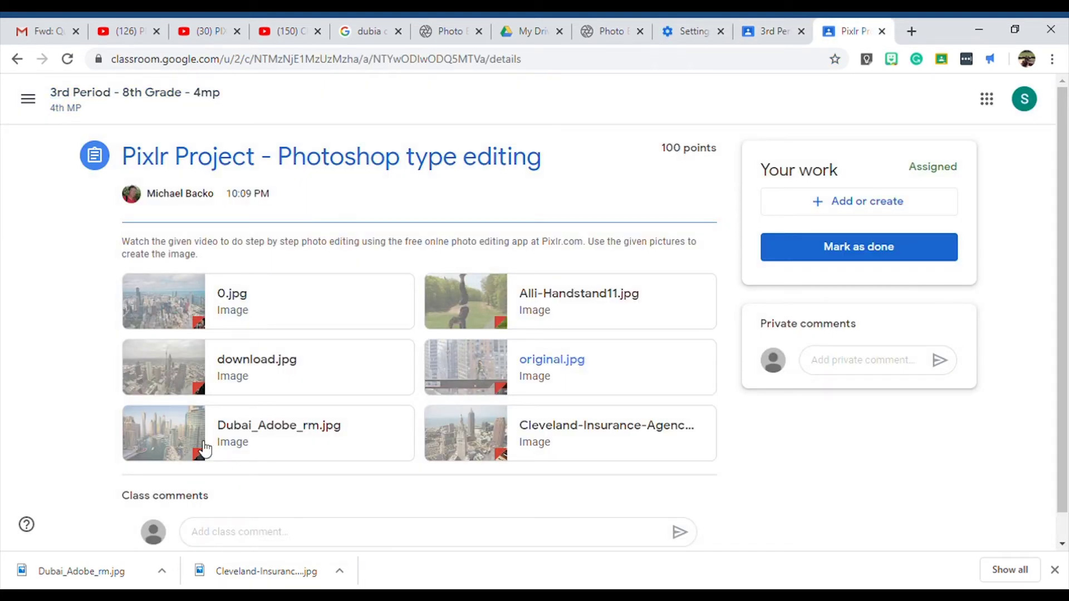
left_click(459, 443)
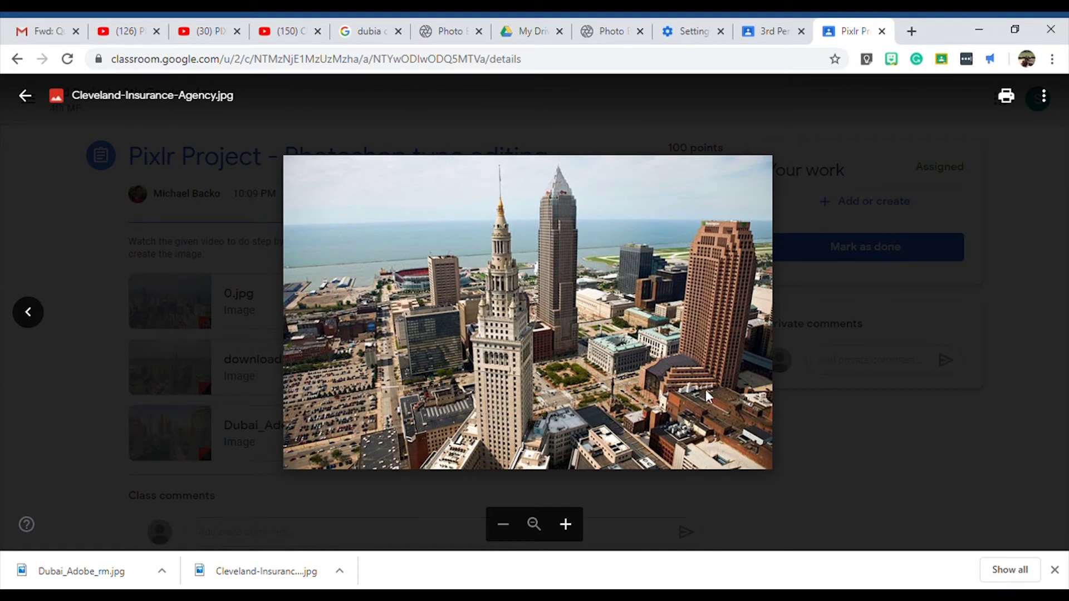
Step: Switch back to Pixlr E, paste the Cleveland skyline image as a new layer, and activate the Arrange tool
left_click(607, 34)
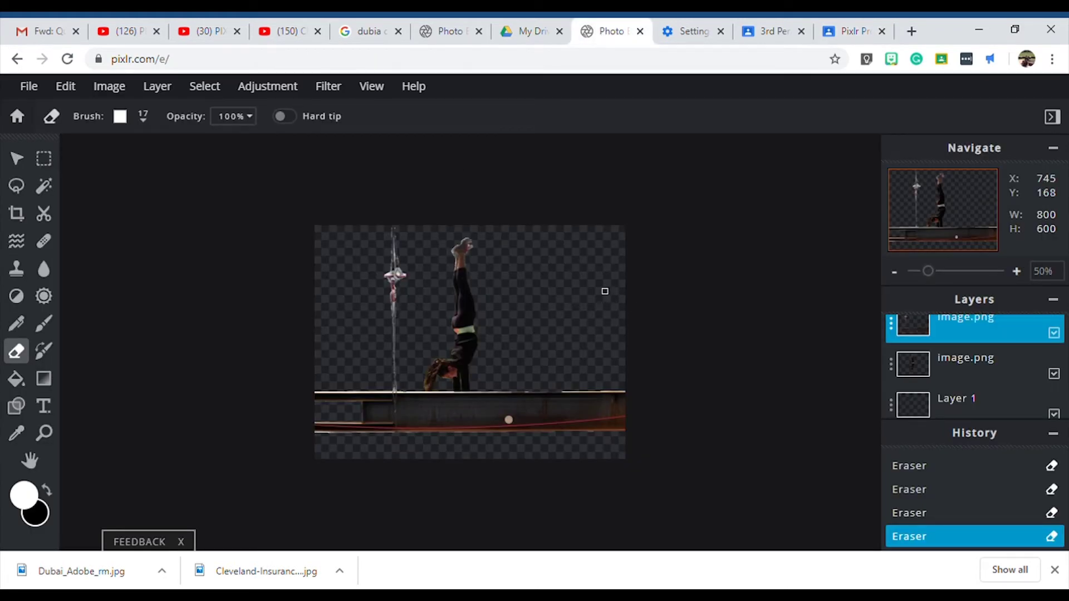
key("ctrl+v")
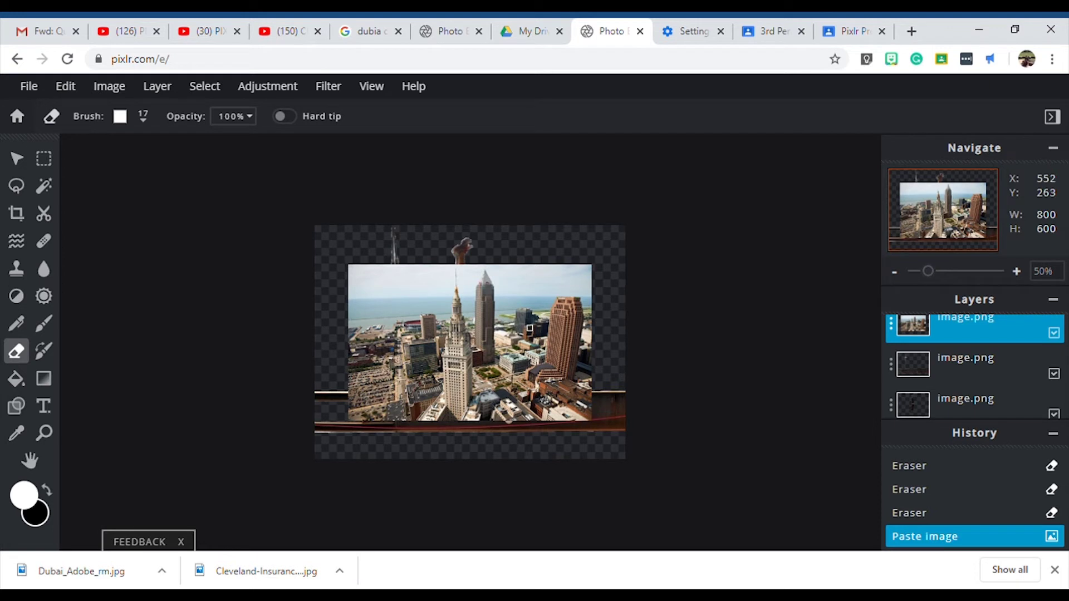
left_click(12, 160)
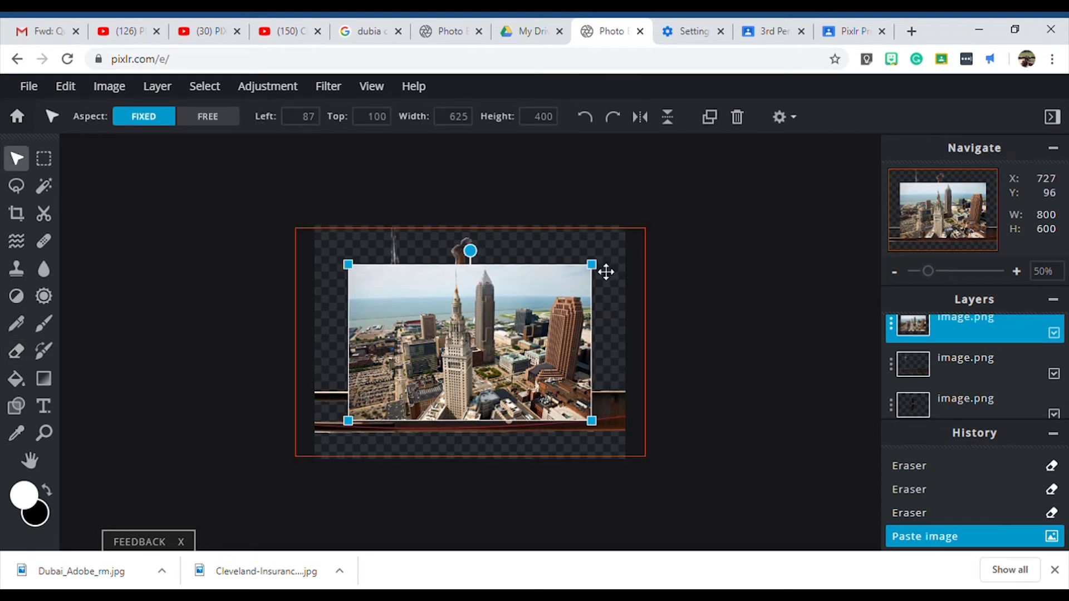
Step: Enlarge the skyline layer to about 911 × 583 px across the canvas and place it beneath the beam and woman layers
left_click_drag(601, 271, 649, 230)
left_click_drag(347, 420, 291, 485)
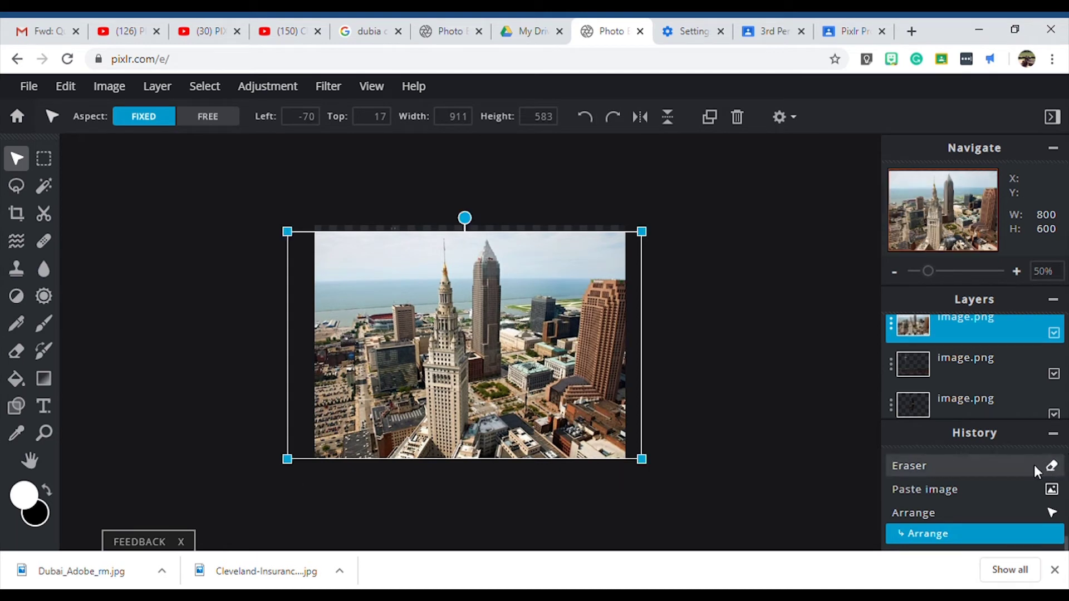
scroll(1034, 466, "down", 1)
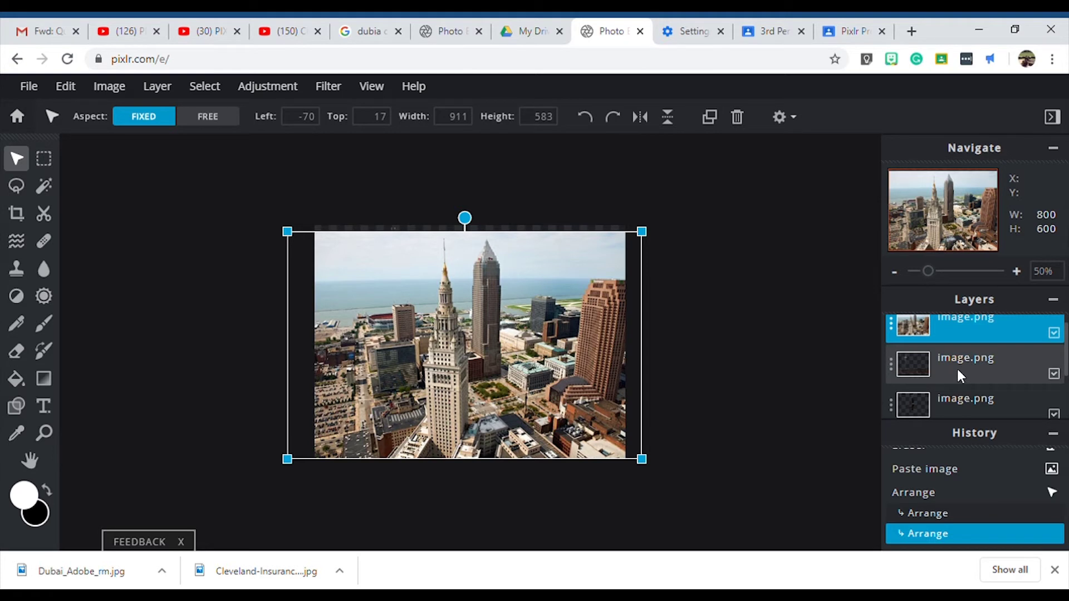
mouse_move(987, 372)
left_mouse_down()
mouse_move(995, 332)
mouse_move(984, 351)
left_mouse_up()
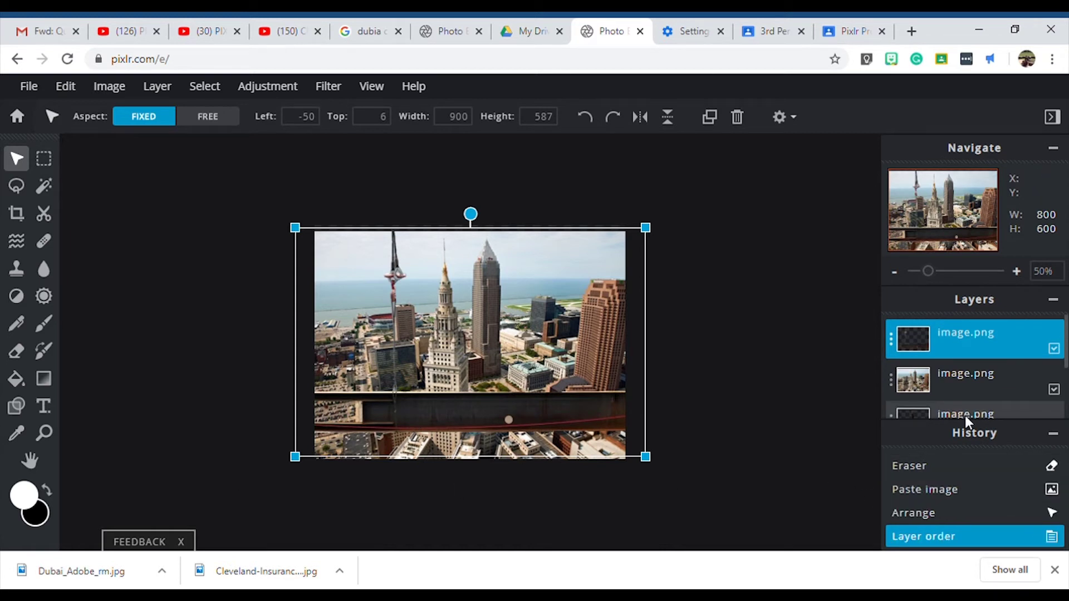
left_click_drag(964, 415, 960, 338)
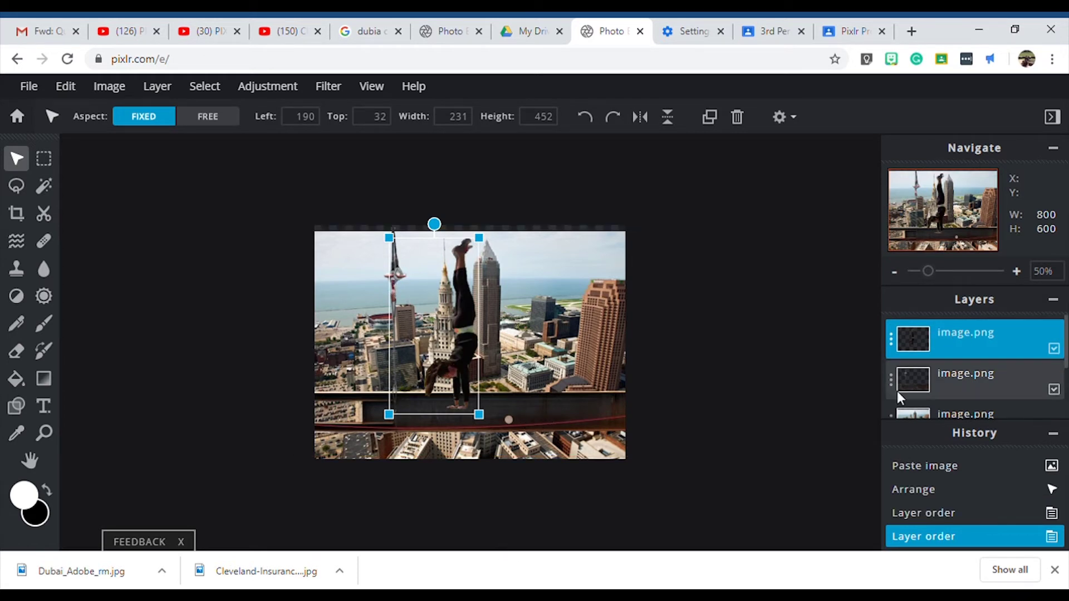
Step: Move the beam layer to about left 85, top -40, and erase the leftover building pieces in the opening at its left end
left_click(1000, 373)
left_click_drag(548, 414, 599, 394)
scroll(337, 409, "up", 2)
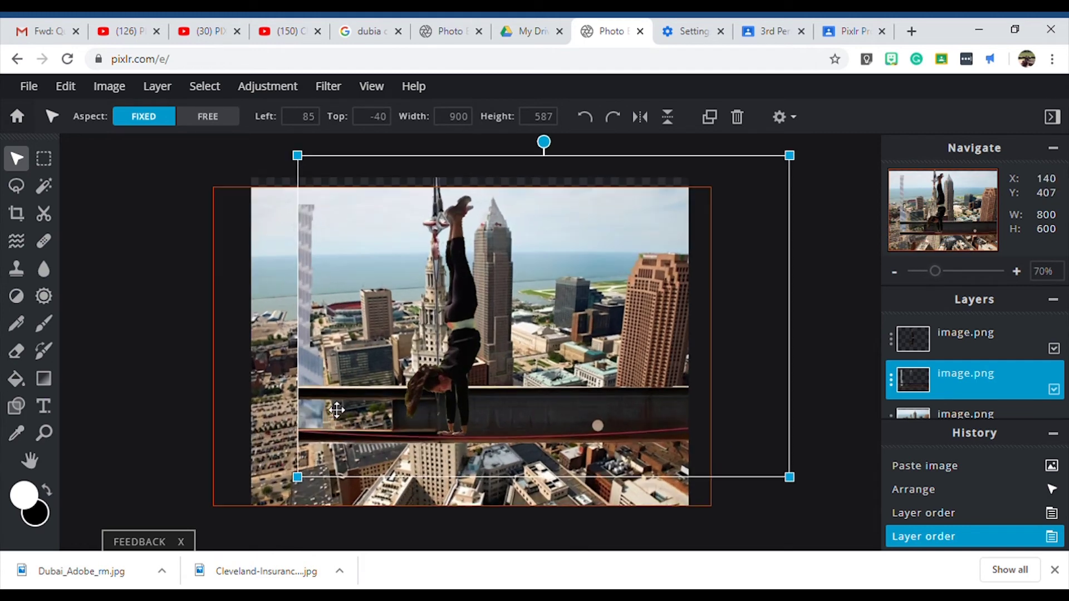
scroll(337, 410, "up", 1)
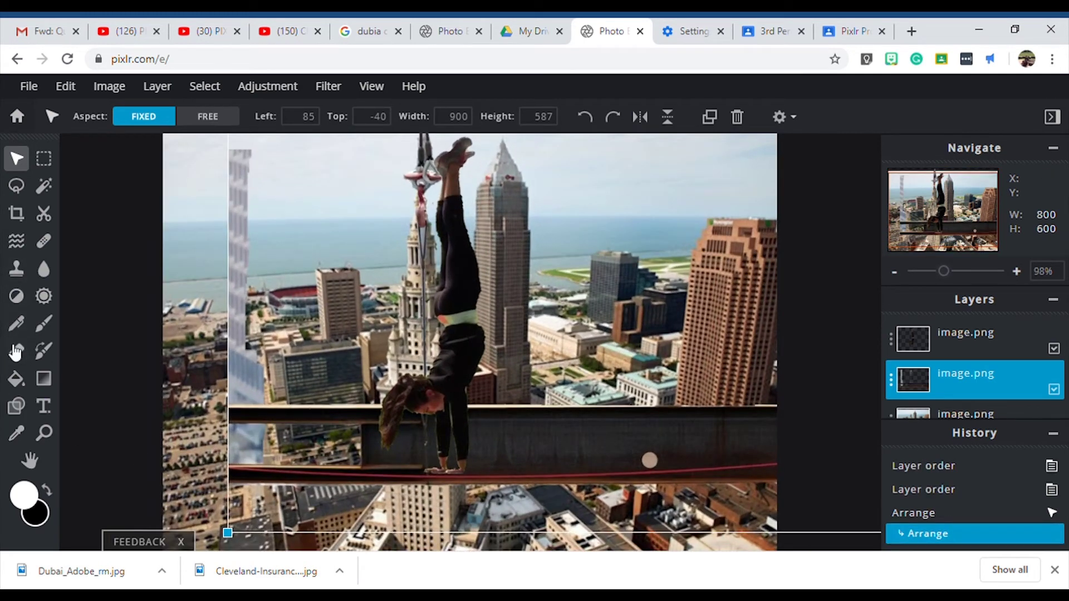
left_click(15, 349)
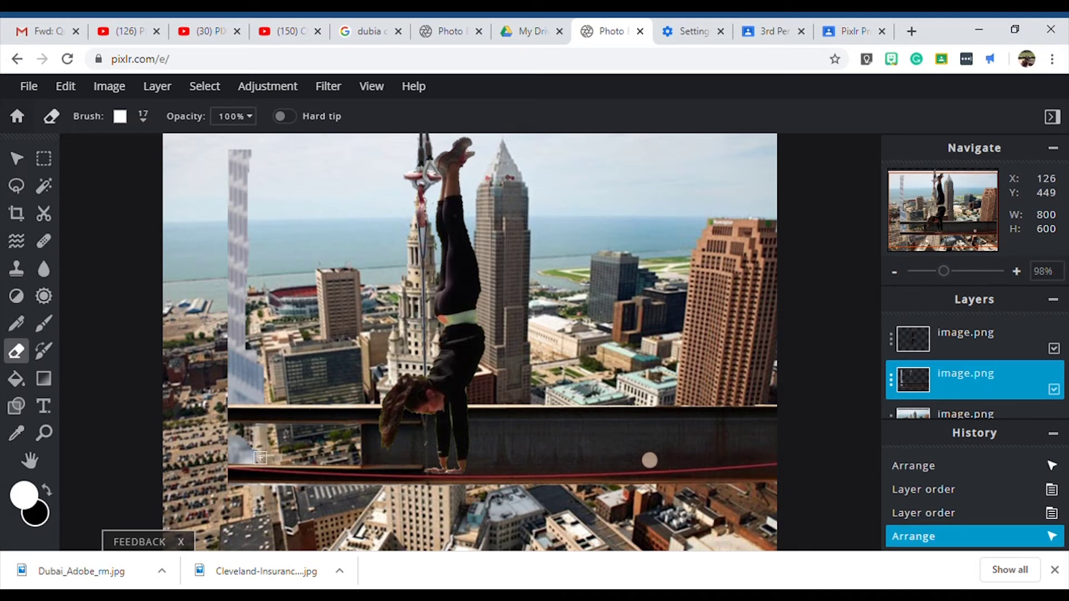
left_click_drag(261, 458, 234, 457)
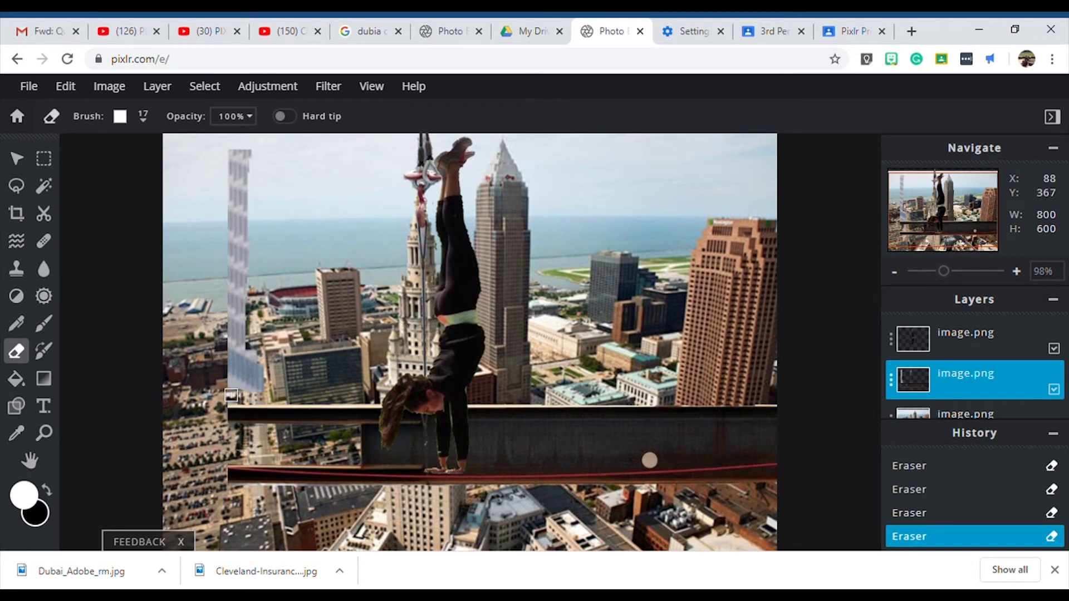
Step: Enlarge the eraser brush to 81 px and erase the leftover vertical building strip above the beam's left end
left_click(143, 118)
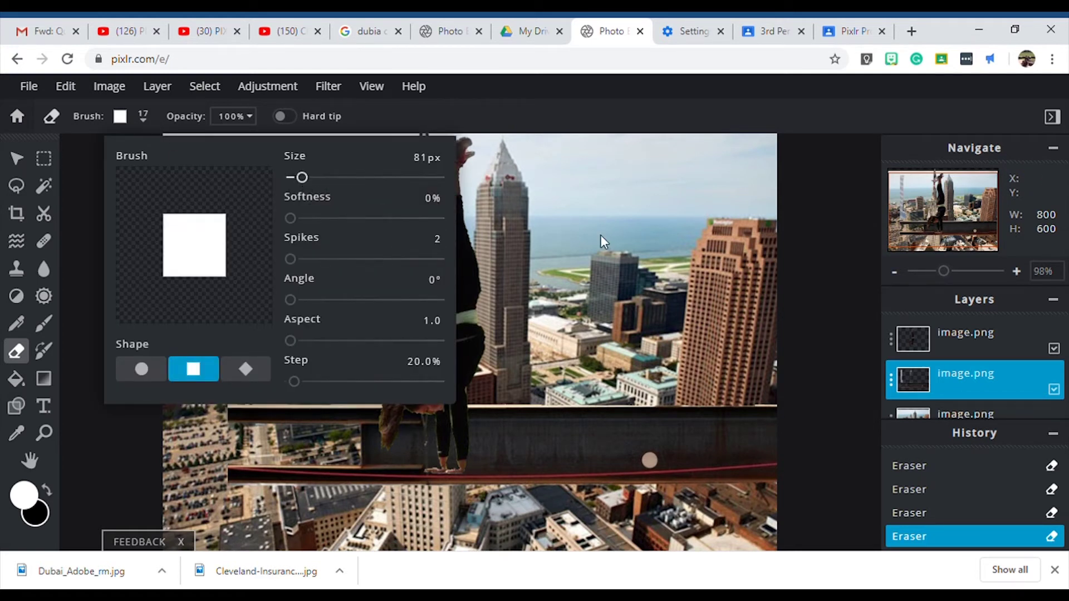
left_click(622, 222)
mouse_move(243, 375)
left_mouse_down()
mouse_move(266, 253)
mouse_move(236, 173)
left_mouse_up()
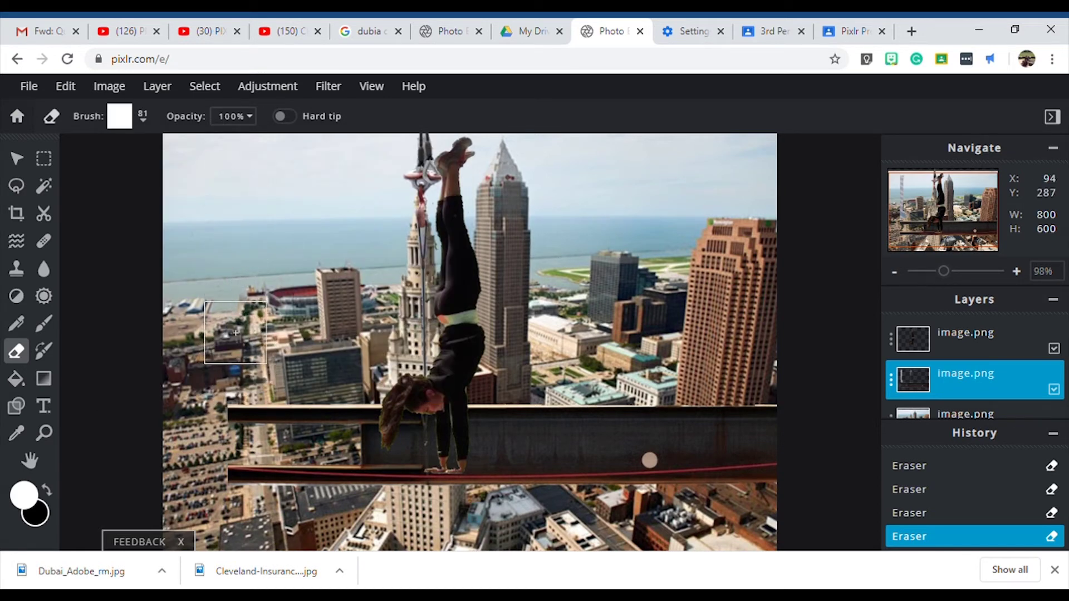
Step: Shrink the beam layer to about 783 × 511 px and position it at left 0, top 26
scroll(234, 282, "down", 4)
scroll(233, 282, "up", 2)
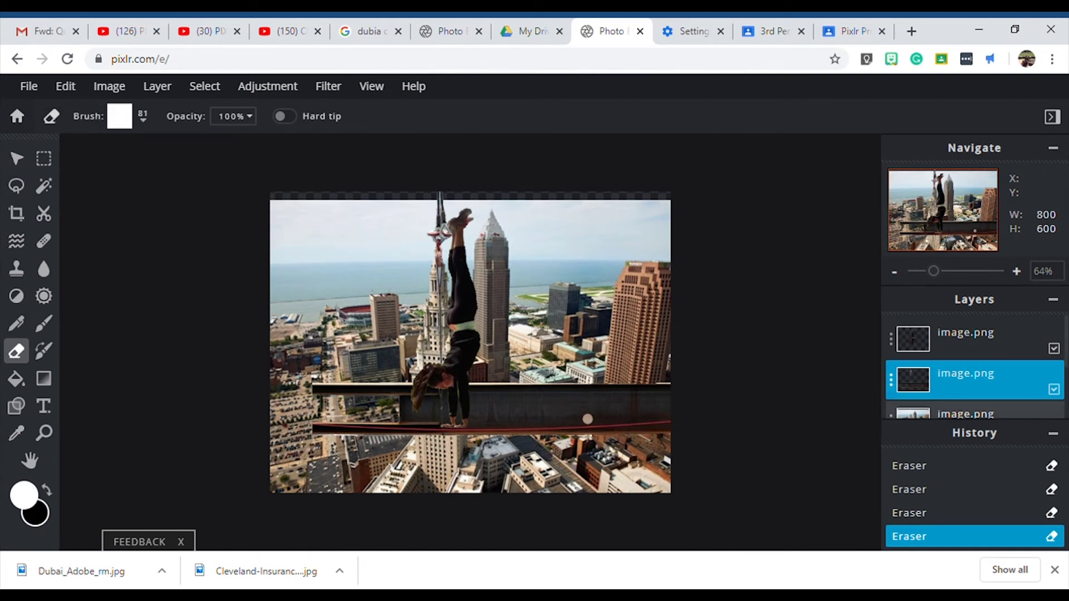
left_click(16, 159)
left_click_drag(539, 386, 475, 410)
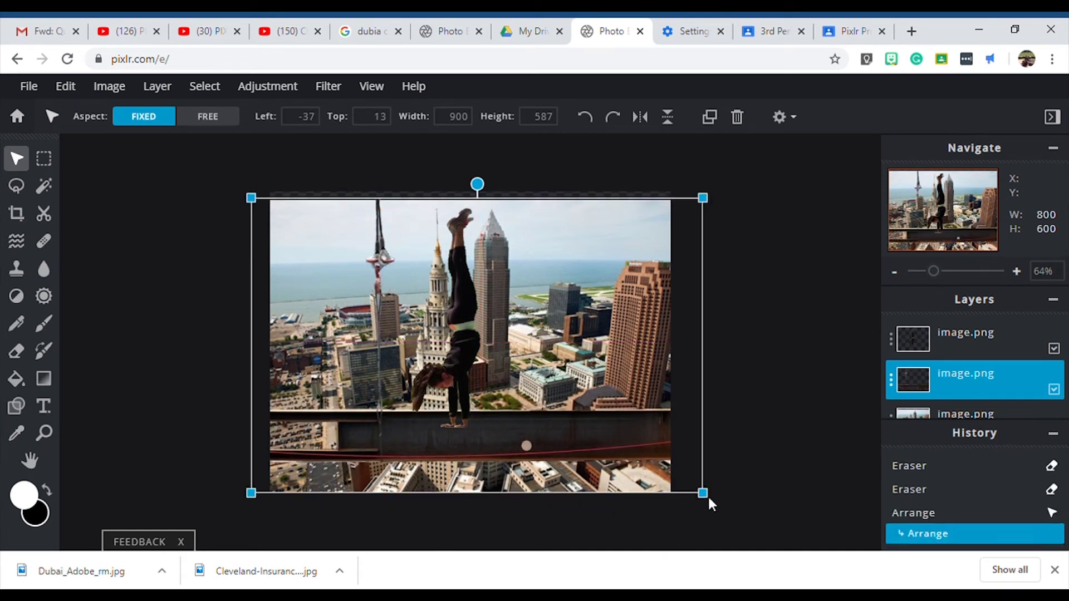
left_click_drag(711, 504, 652, 466)
scroll(532, 426, "up", 3)
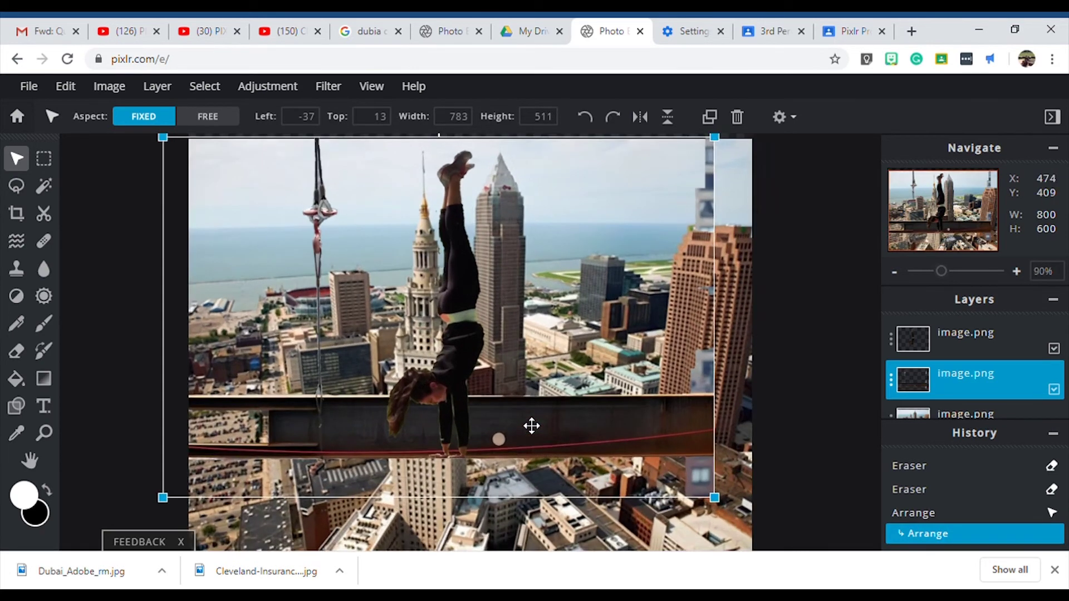
left_click_drag(553, 396, 576, 406)
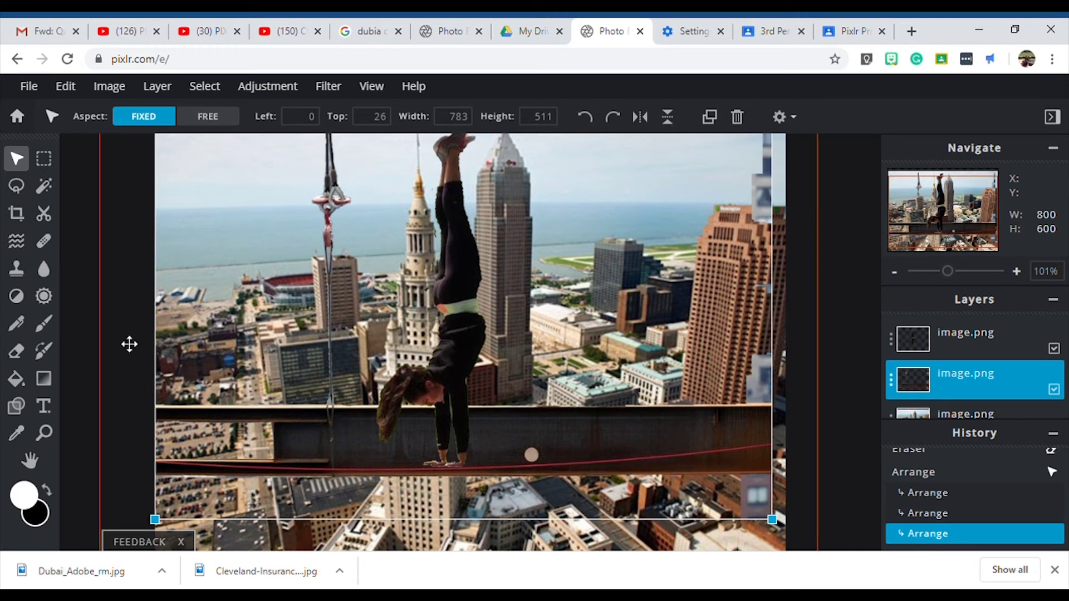
Step: Erase the leftover building fragments above and below the right end of the beam, undoing the stray first stroke
left_click(22, 351)
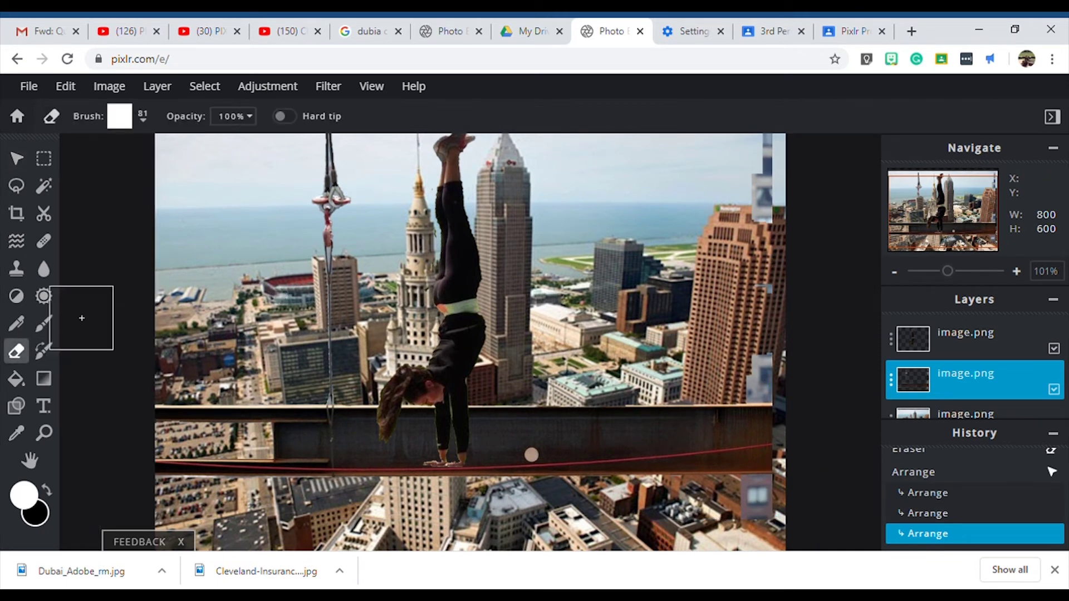
left_click_drag(791, 412, 759, 358)
key("ctrl+z")
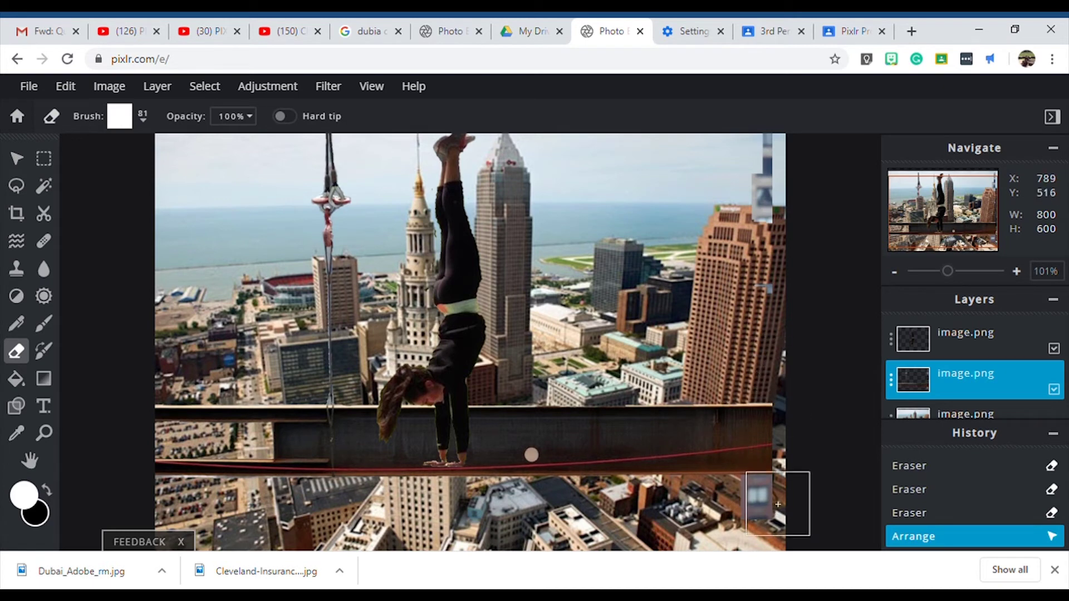
left_click(760, 509)
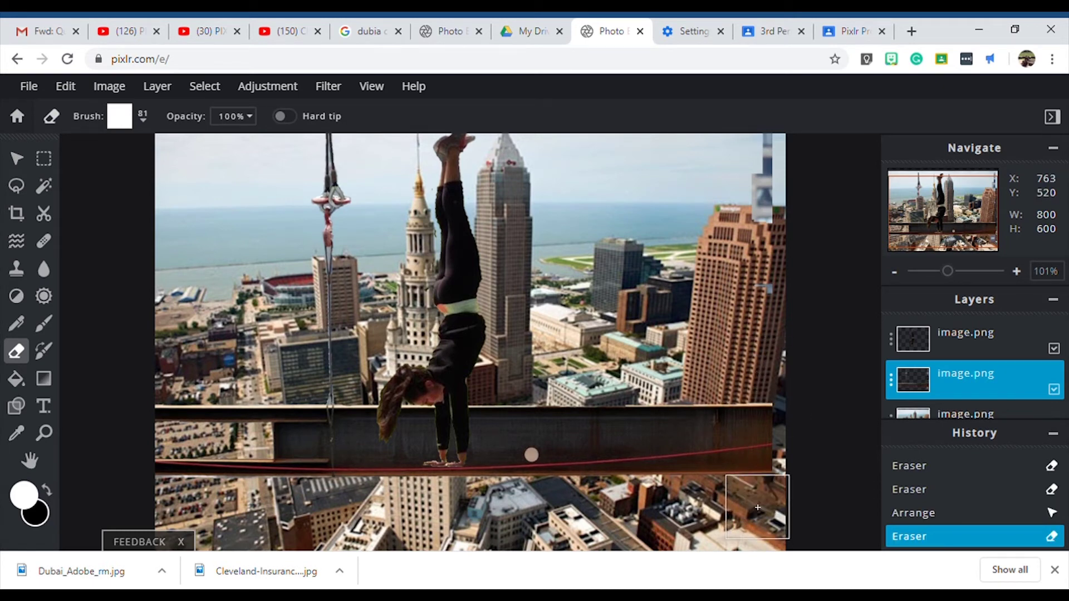
mouse_move(773, 290)
left_mouse_down()
mouse_move(771, 206)
mouse_move(773, 289)
left_mouse_up()
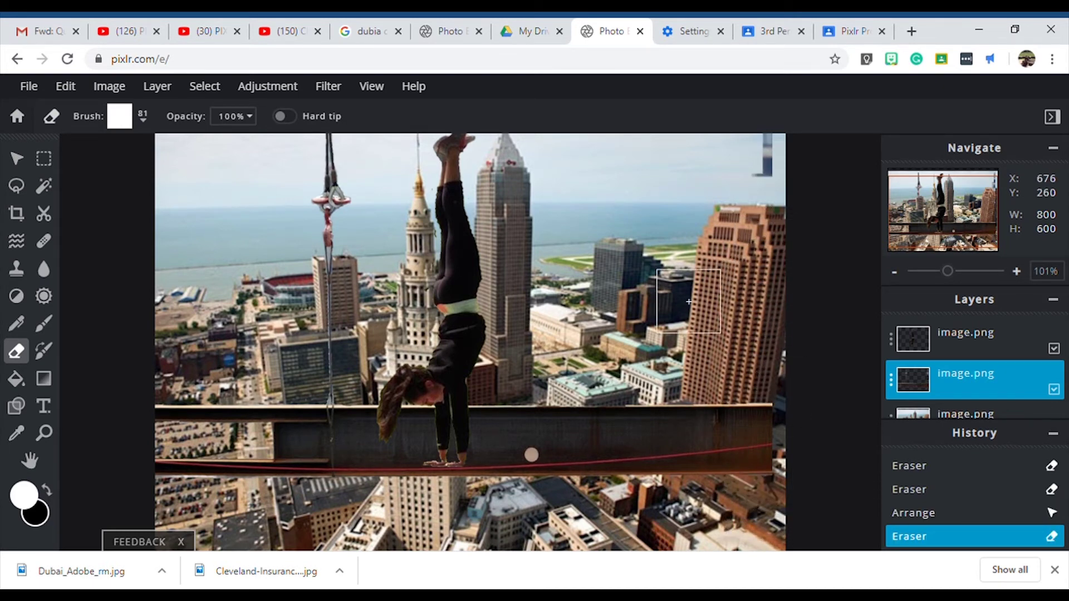
scroll(689, 302, "down", 4)
scroll(675, 250, "up", 2)
left_click_drag(663, 214, 674, 252)
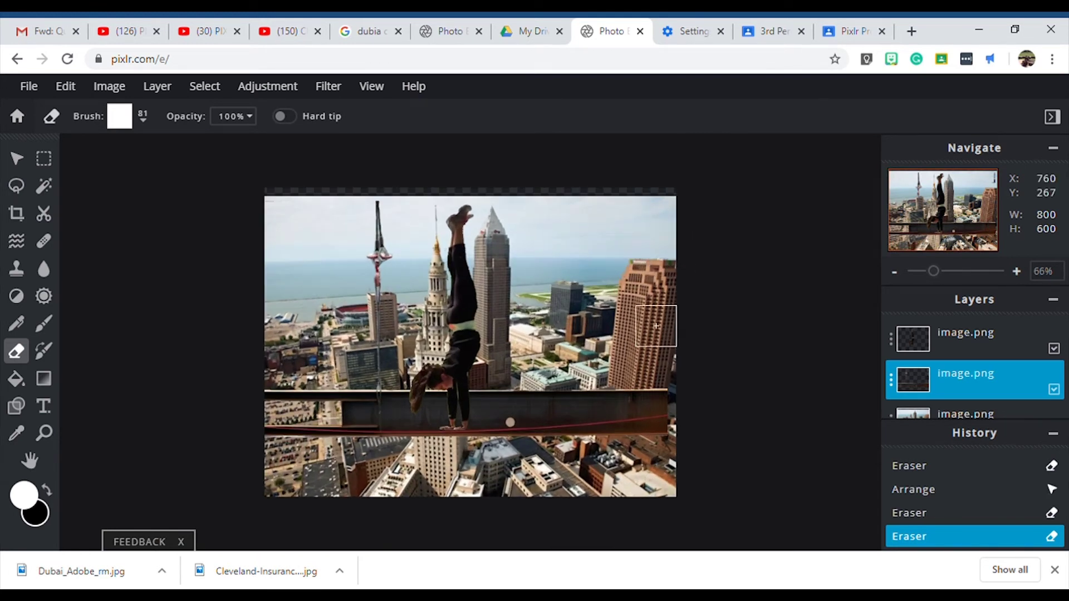
scroll(926, 447, "down", 1)
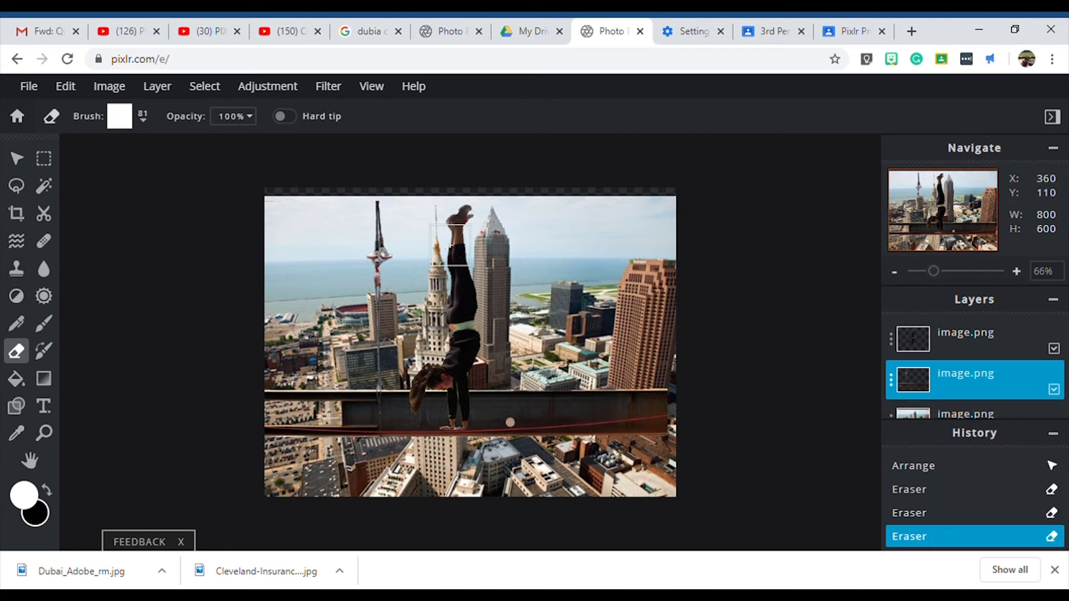
Step: Shrink the handstand woman to about 164 × 321 px and place her hands on the beam's top edge at about left 307, top 79
left_click(980, 340)
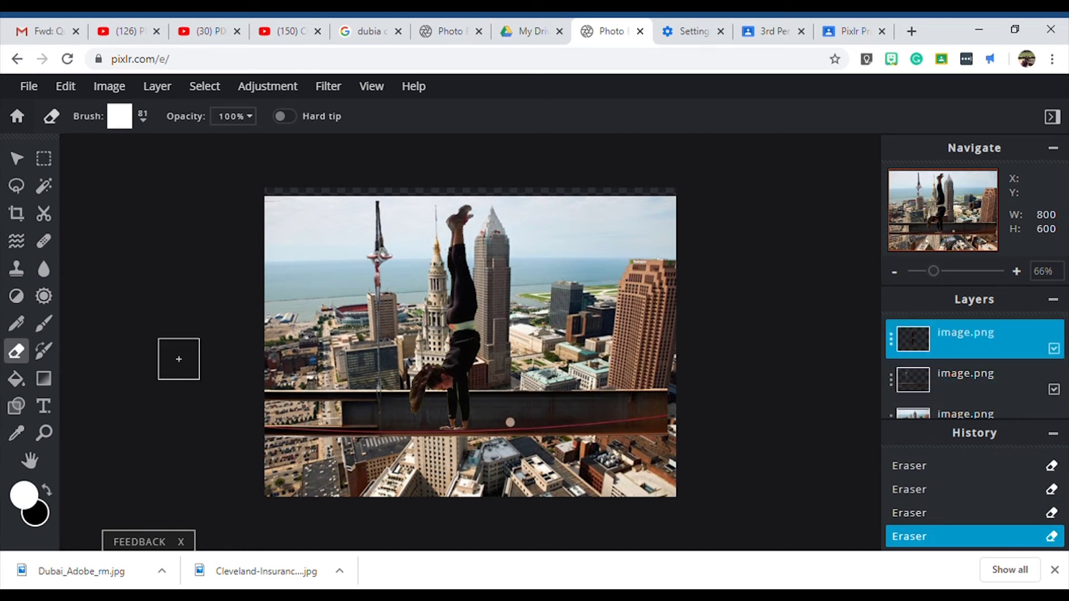
left_click(16, 159)
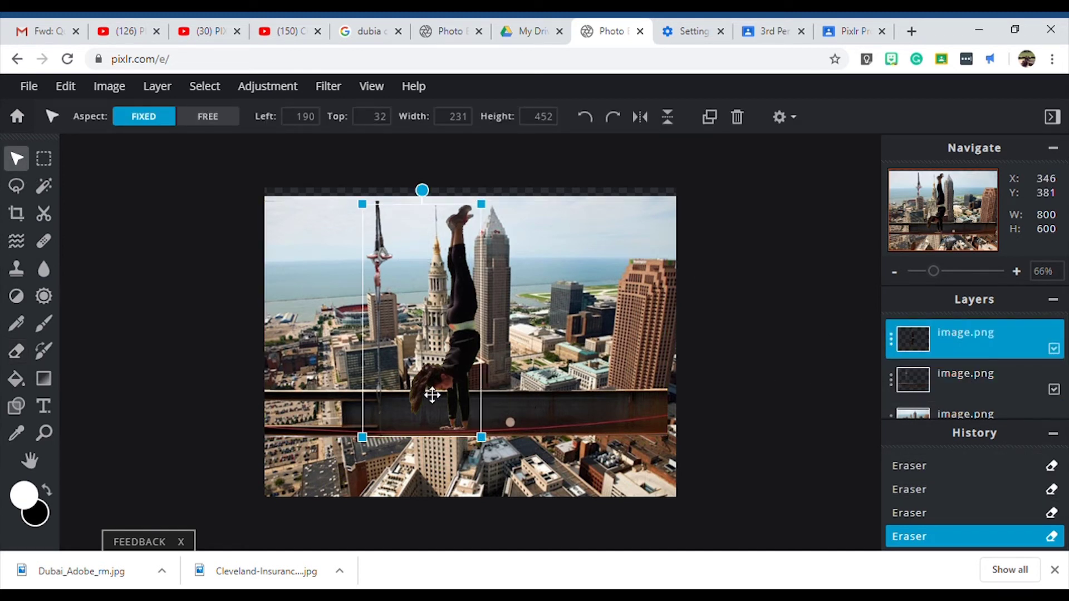
left_click_drag(453, 389, 472, 352)
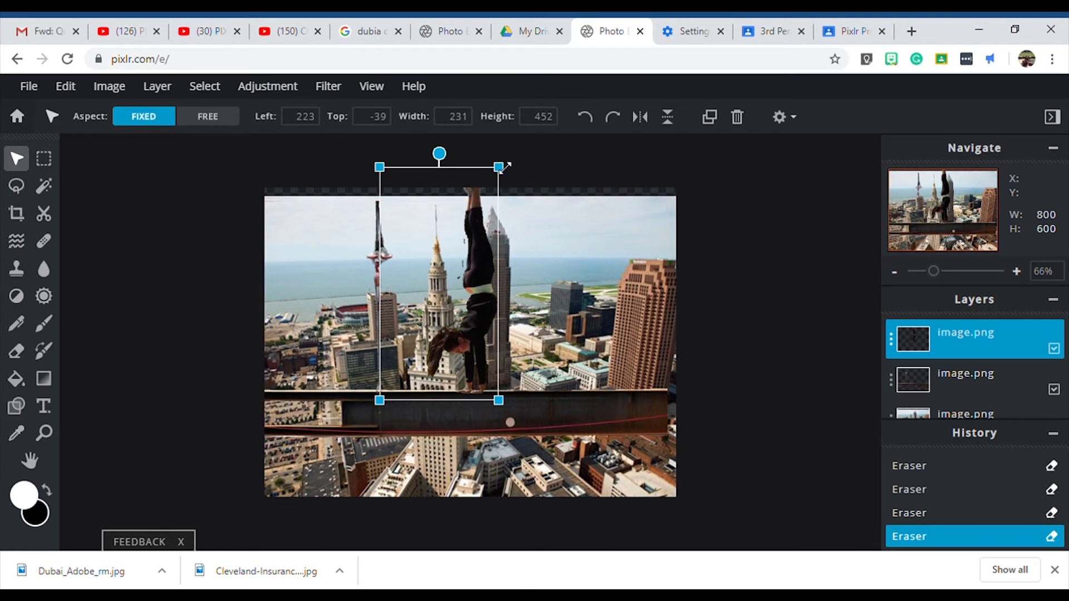
left_click_drag(500, 168, 470, 189)
left_click_drag(453, 350, 518, 342)
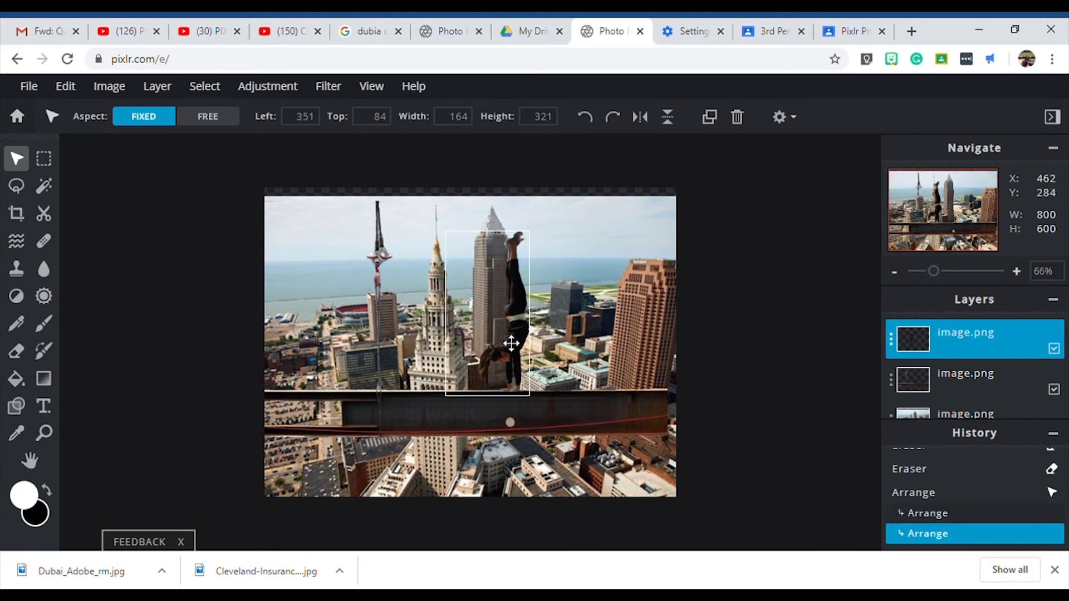
mouse_move(496, 362)
left_mouse_down()
mouse_move(454, 368)
mouse_move(478, 362)
left_mouse_up()
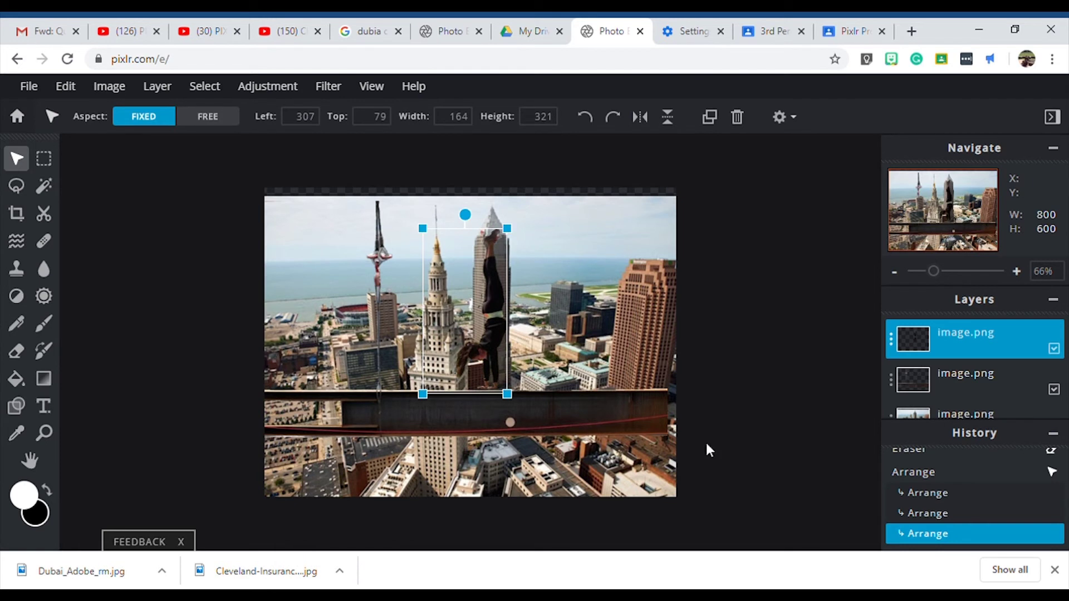
Step: Shift the beam layer to about left 30, top 21, and fill the canvas with the skyline enlarged to about 937 × 600 px and moved right
mouse_move(571, 437)
left_mouse_down()
mouse_move(594, 440)
mouse_move(585, 439)
left_mouse_up()
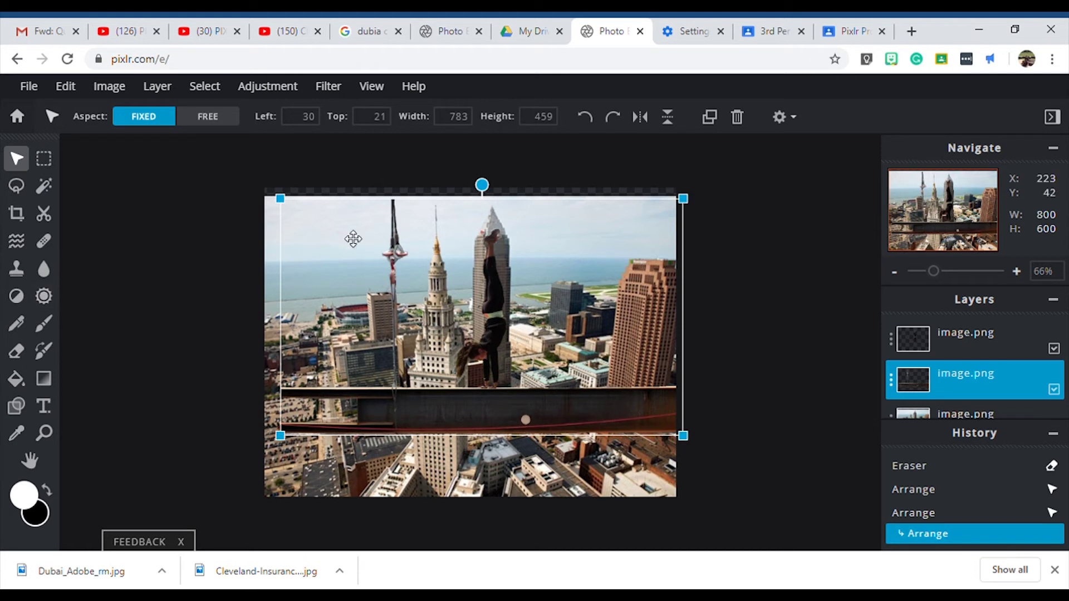
left_click(274, 263)
left_click_drag(229, 196, 216, 188)
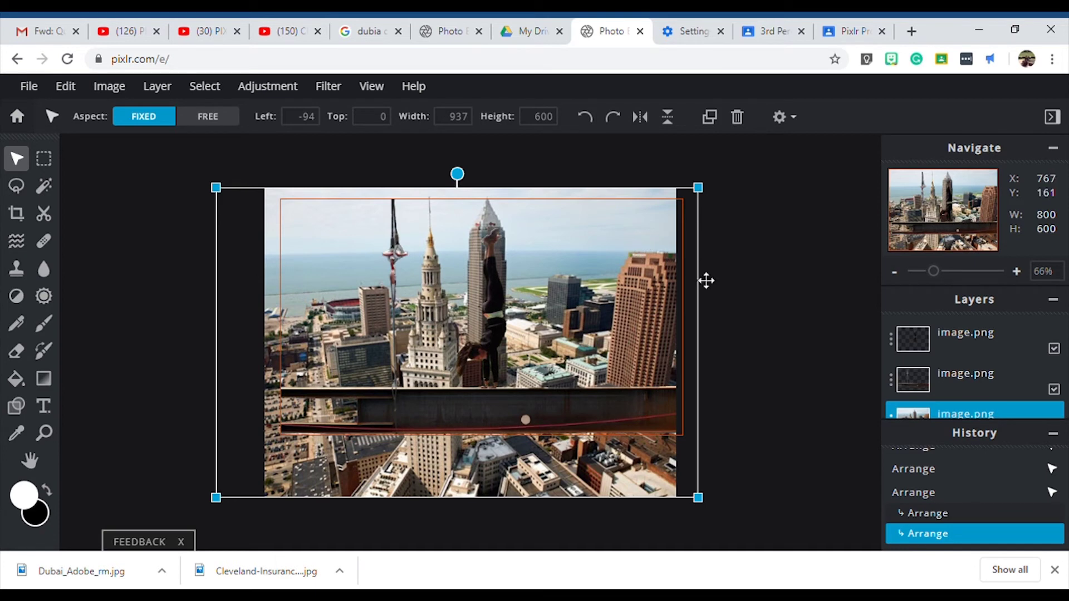
left_click_drag(645, 208, 700, 214)
left_click(178, 452)
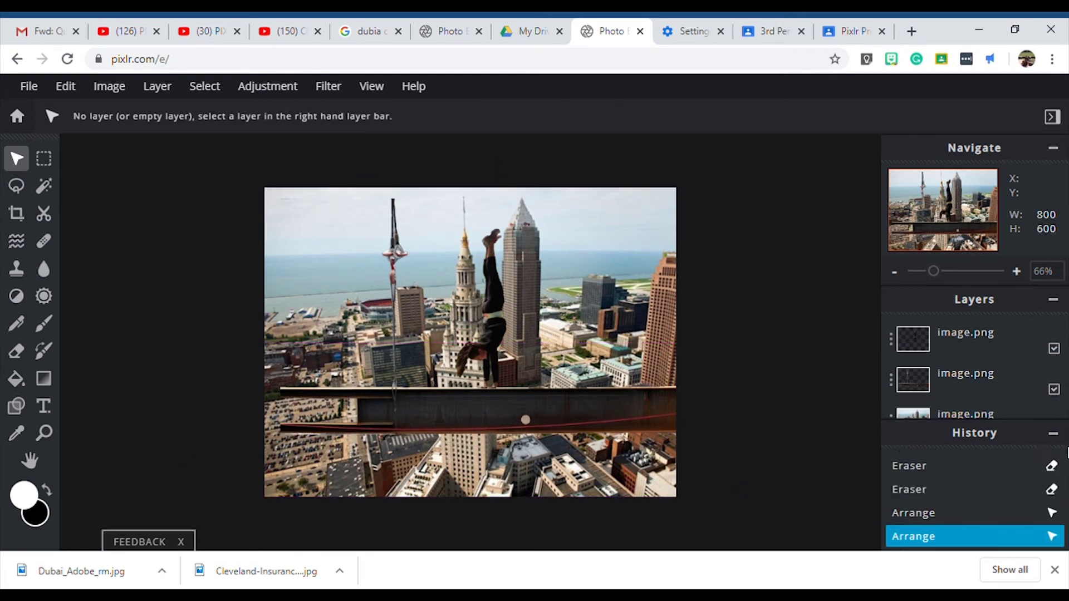
left_click(449, 414)
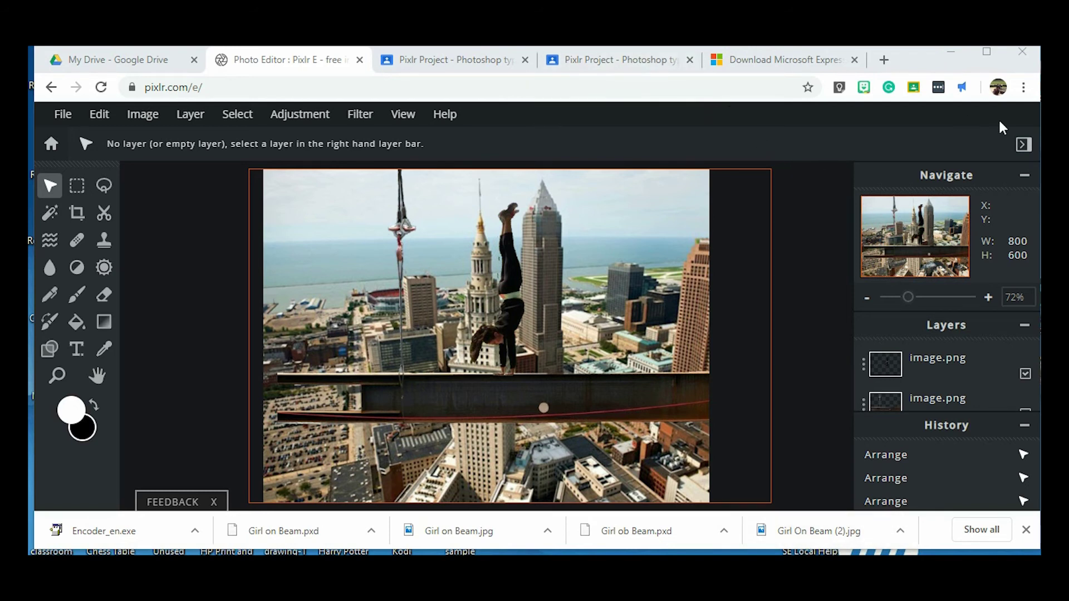
Step: Turn on "Ask where to save each file before downloading" in Chrome's advanced settings
left_click(1023, 88)
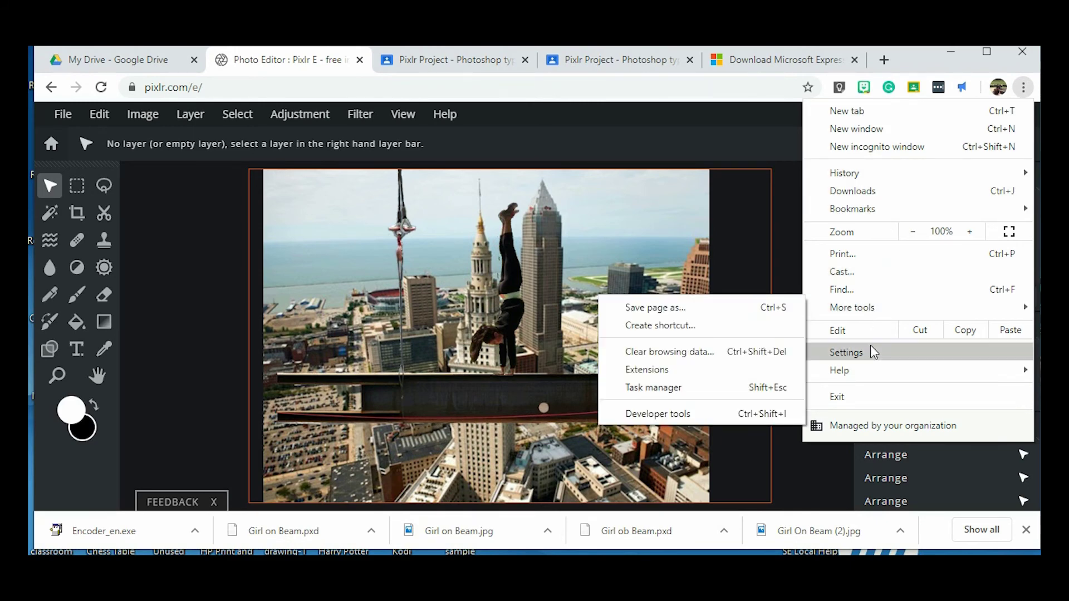
left_click(857, 355)
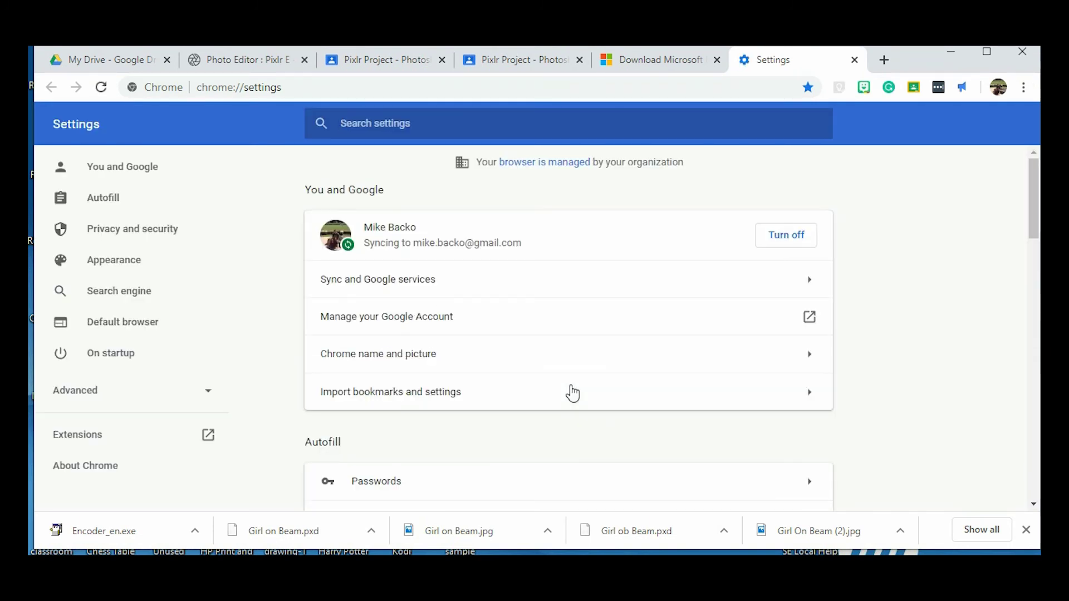
scroll(572, 393, "down", 20)
scroll(571, 394, "down", 3)
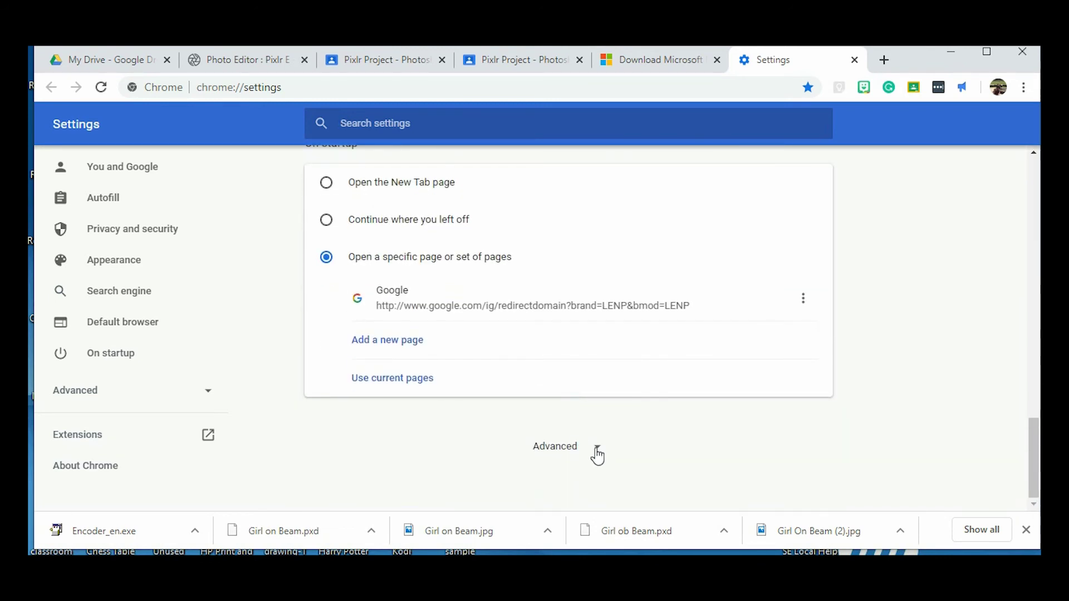
left_click(597, 455)
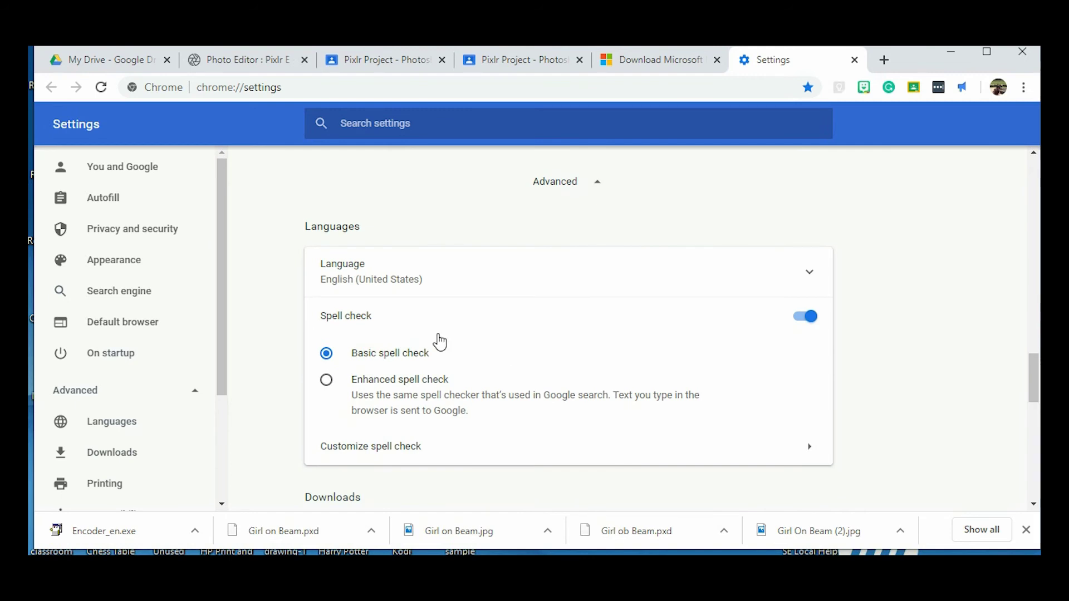
scroll(429, 340, "down", 3)
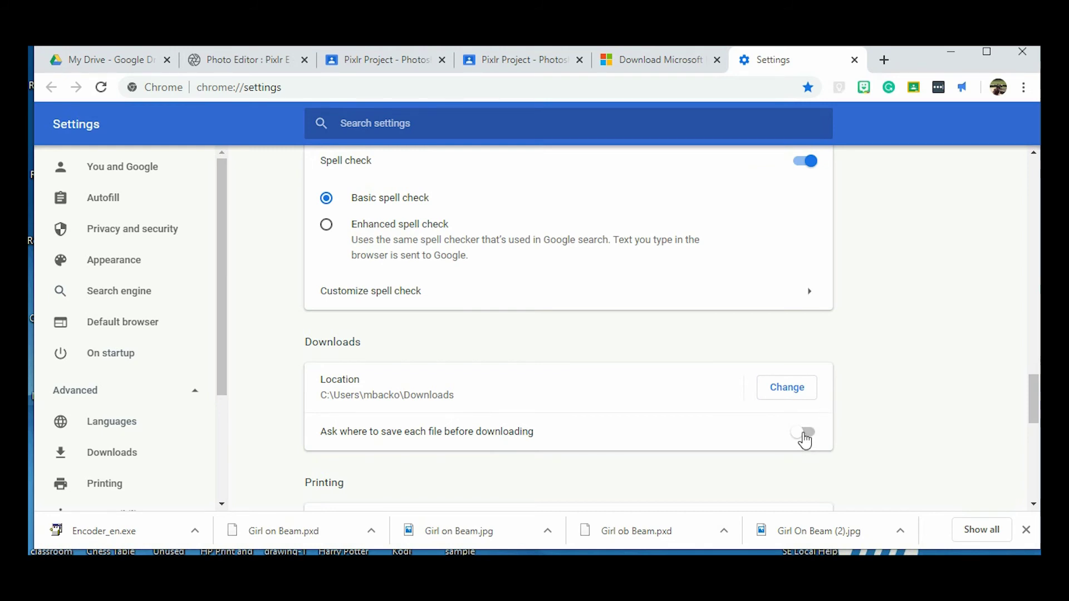
left_click(805, 433)
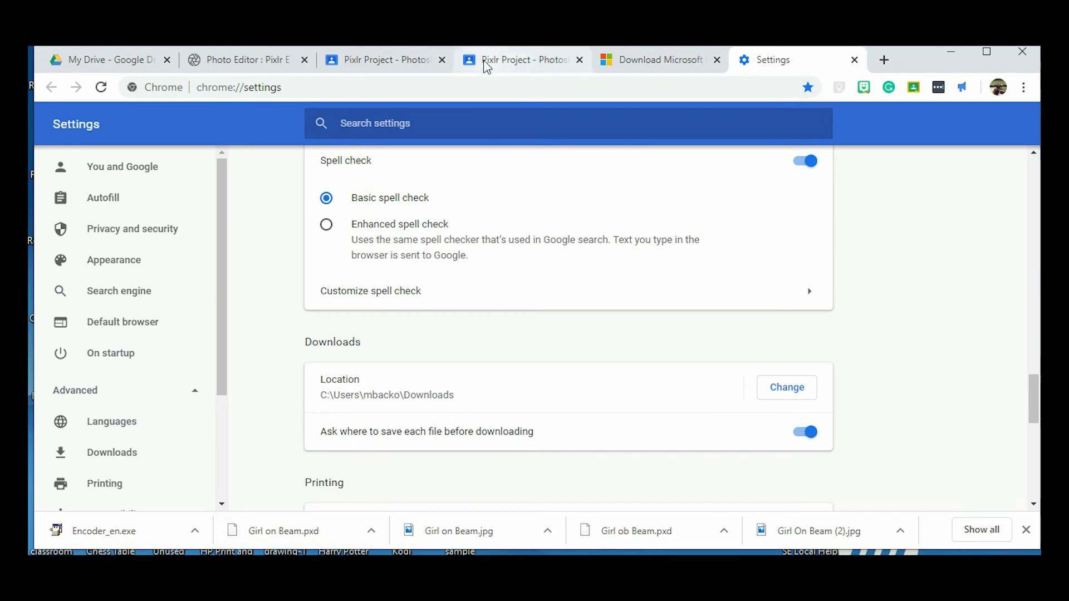
Step: Switch to Pixlr E and start downloading the finished composite as a JPG named "Girl on Beam"
left_click(259, 61)
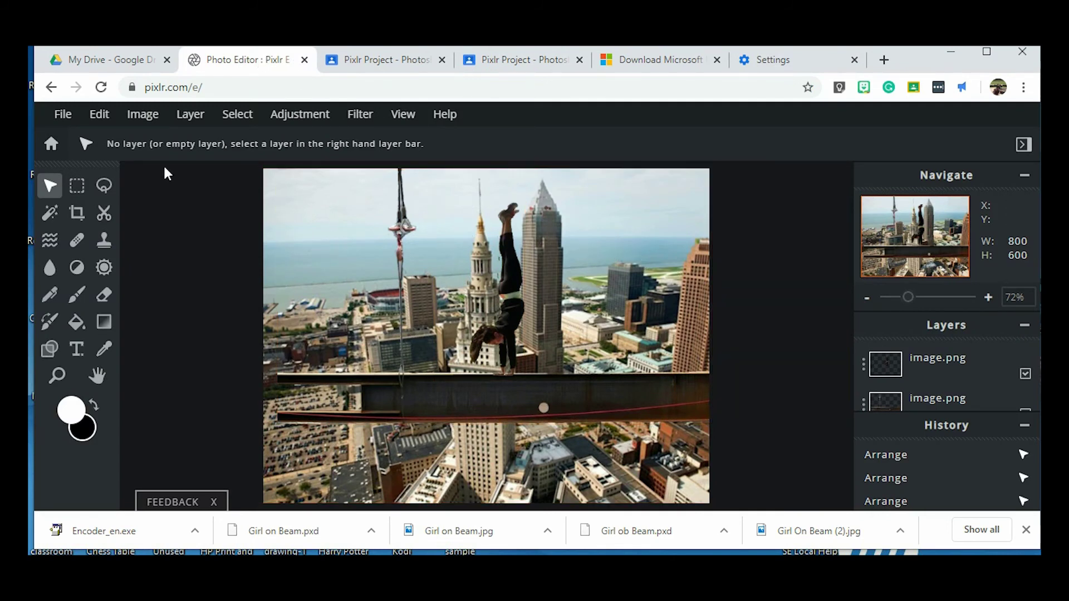
left_click(67, 117)
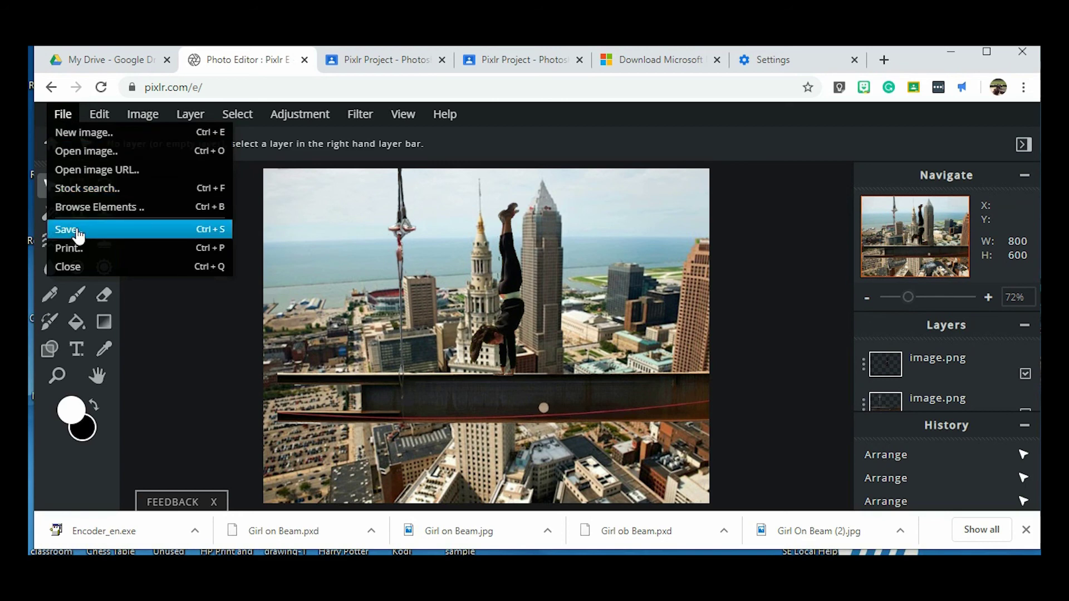
left_click(79, 233)
left_click(694, 204)
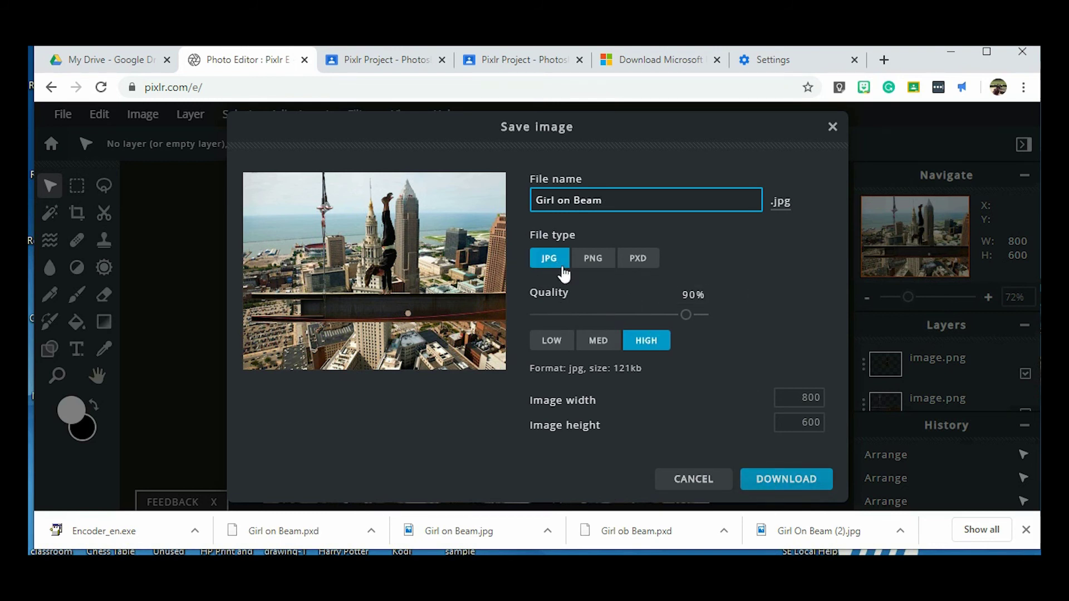
left_click(781, 484)
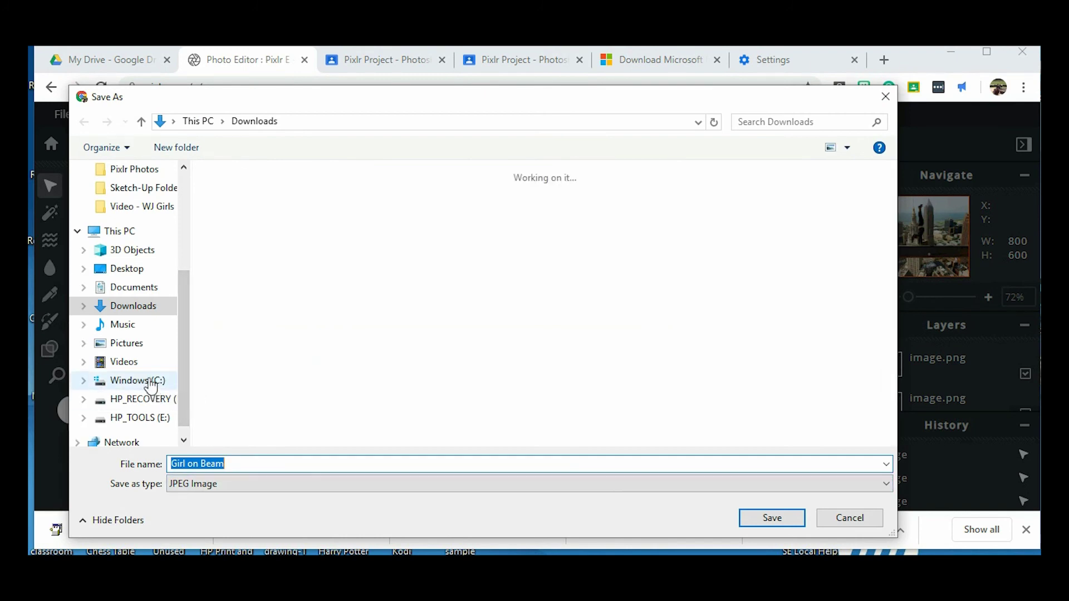
Step: Create a new folder named "Pixlr Files" inside Pictures for the download
left_click(131, 348)
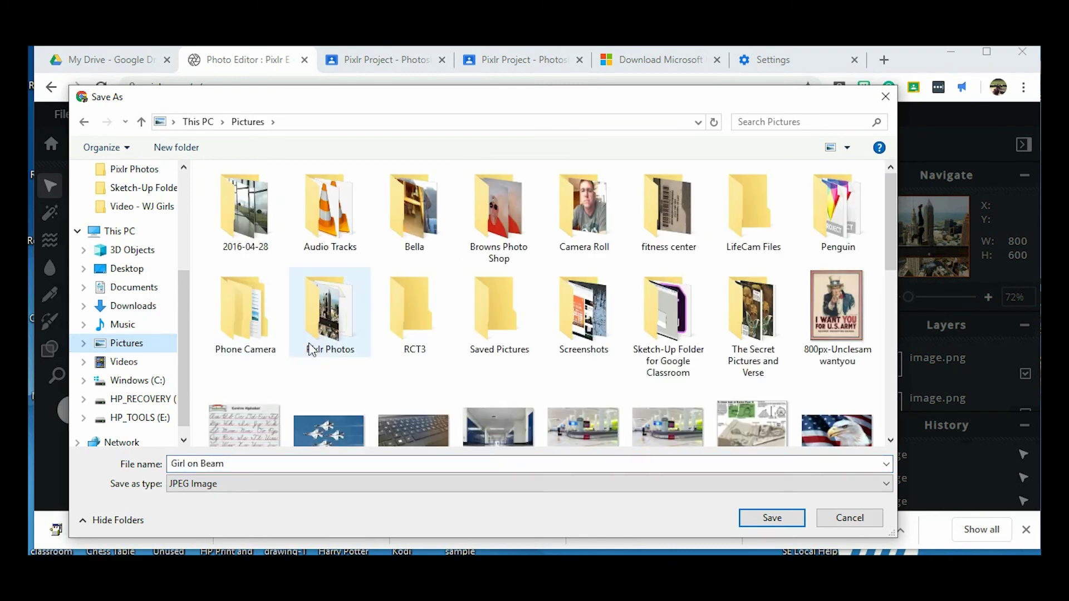
left_click(180, 148)
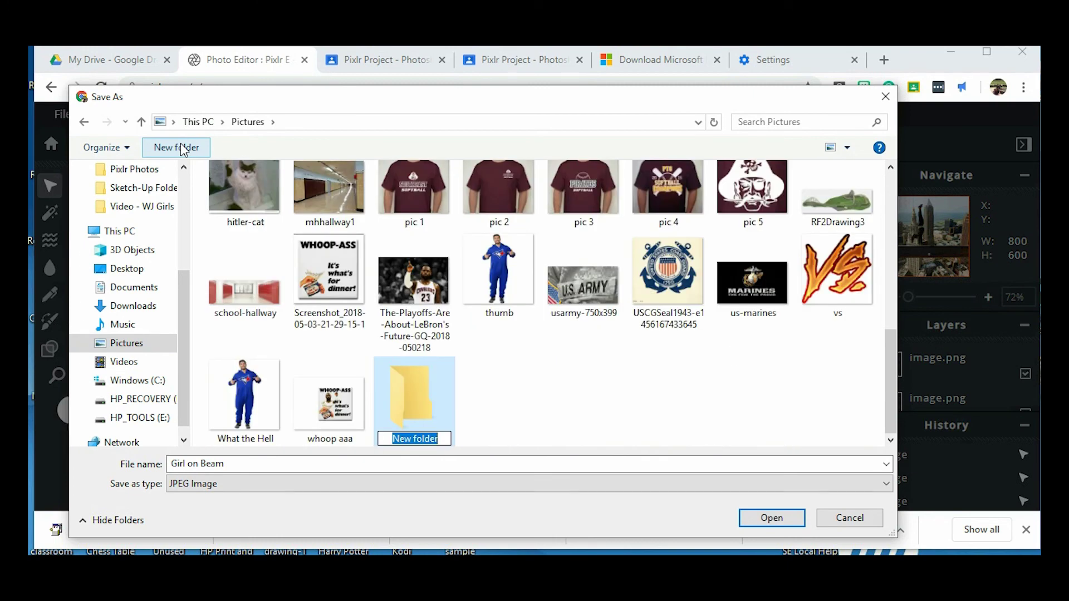
type("Pi")
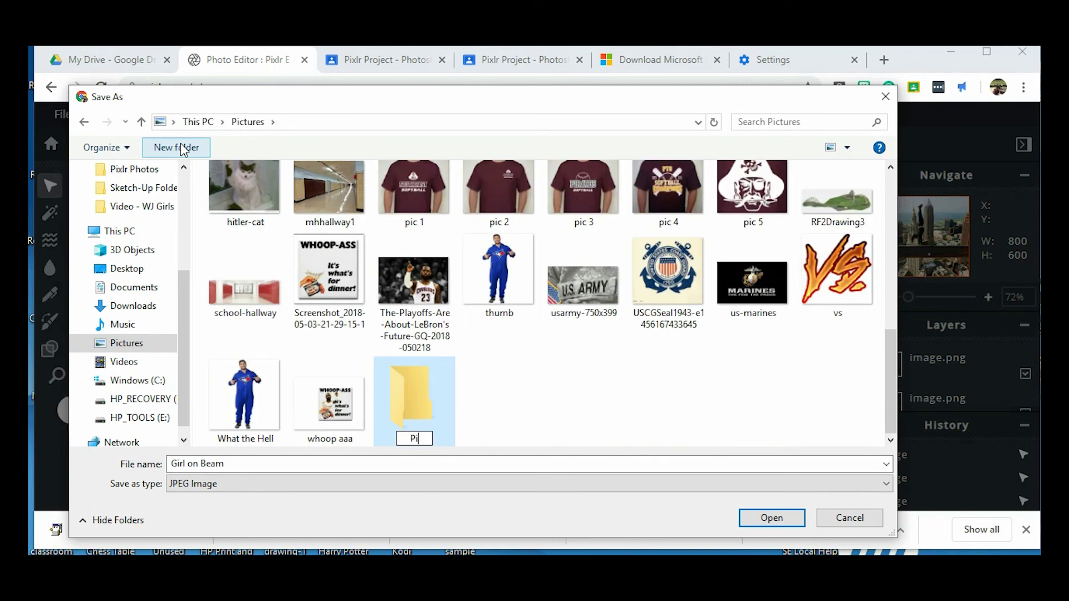
type("xlr")
type("File")
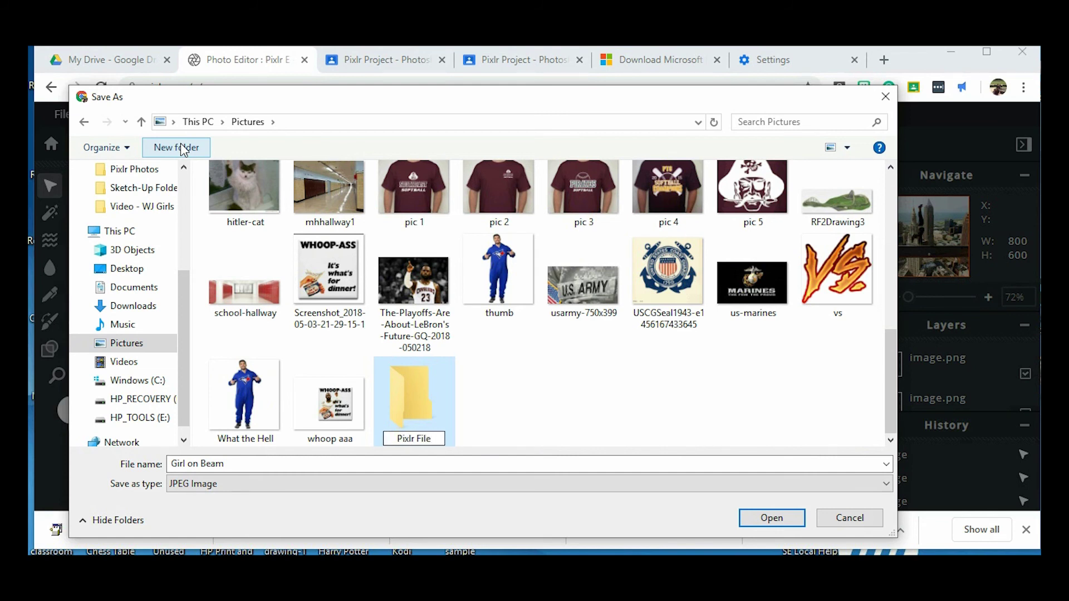
type("s")
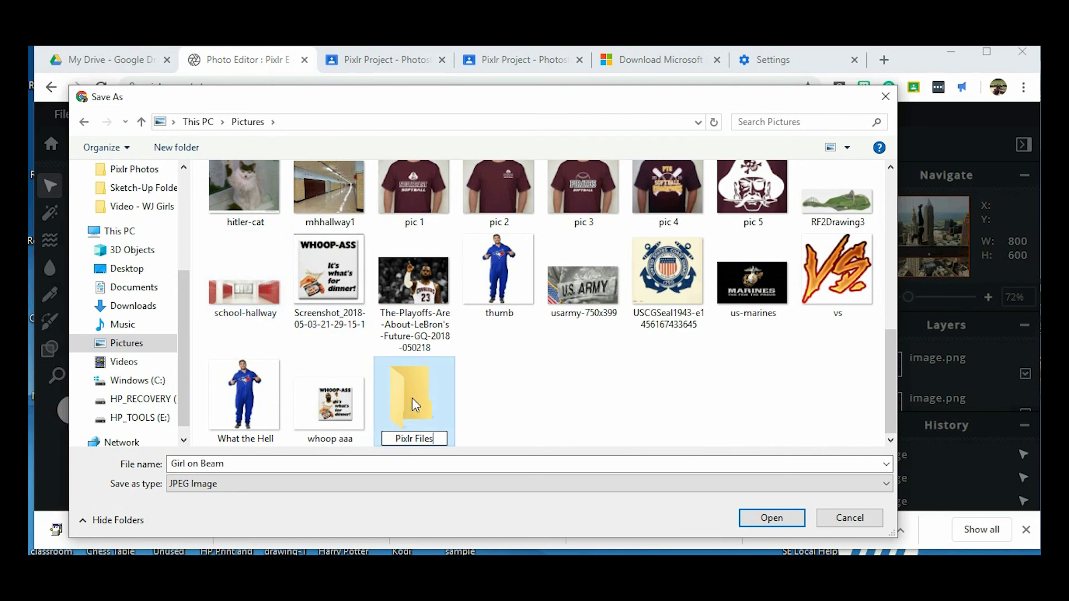
key("Return")
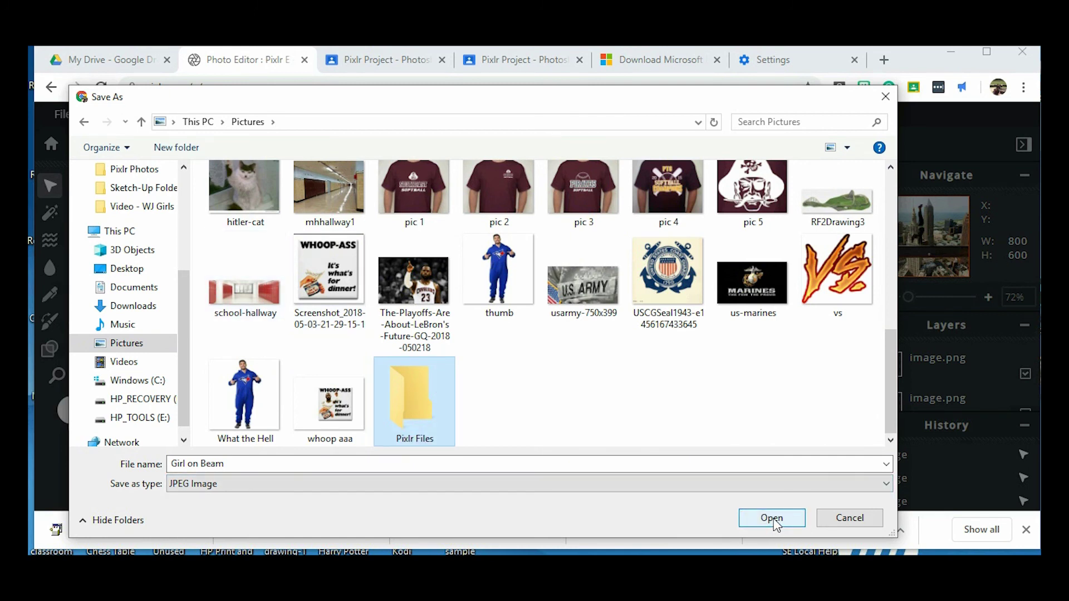
Step: Save the Girl on Beam JPG in the Pixlr Files folder and dismiss the download notice
left_click(772, 518)
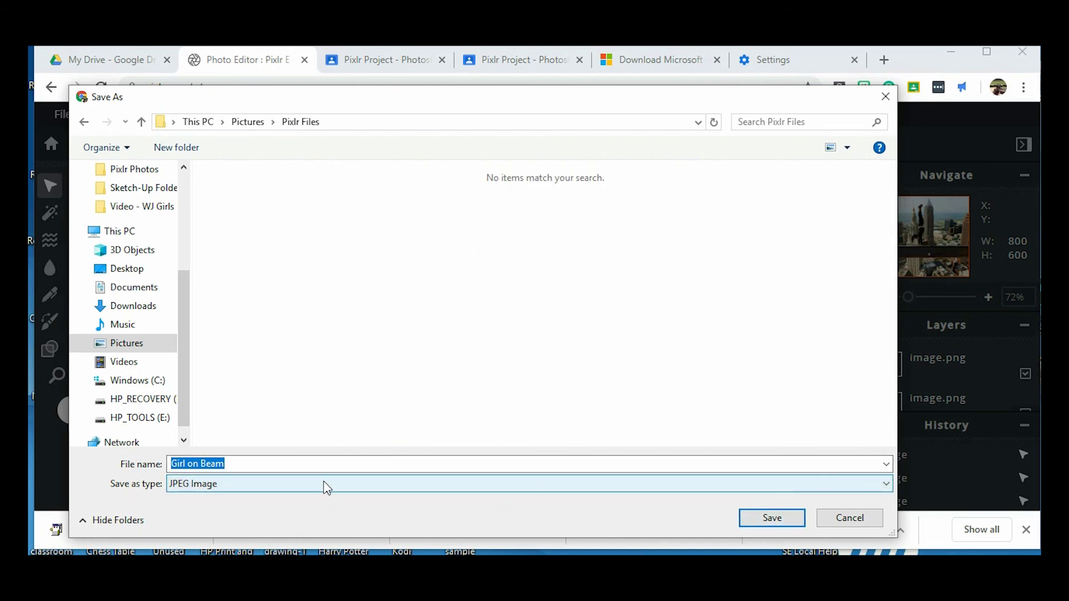
left_click(772, 518)
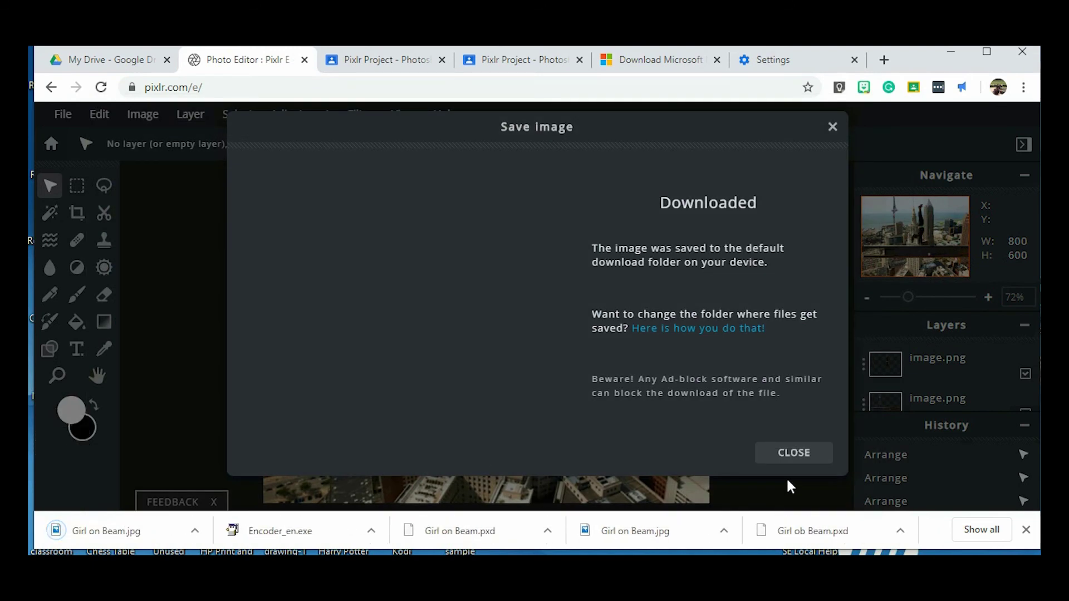
left_click(796, 460)
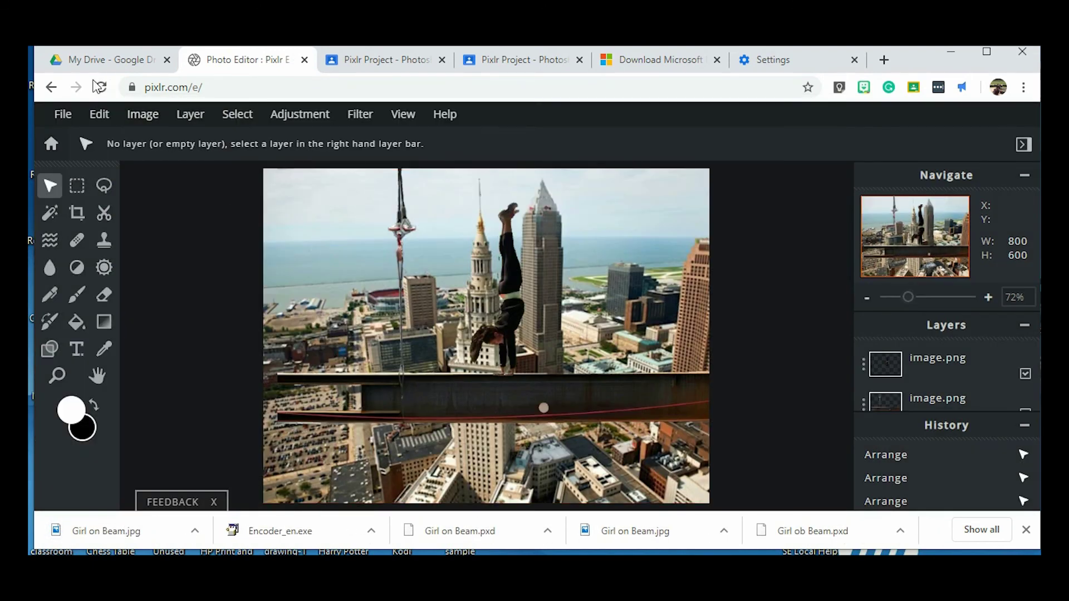
Step: Save the layered project as a PXD file named "girl on Beam" in the Pixlr Files folder and dismiss the download notice
left_click(61, 115)
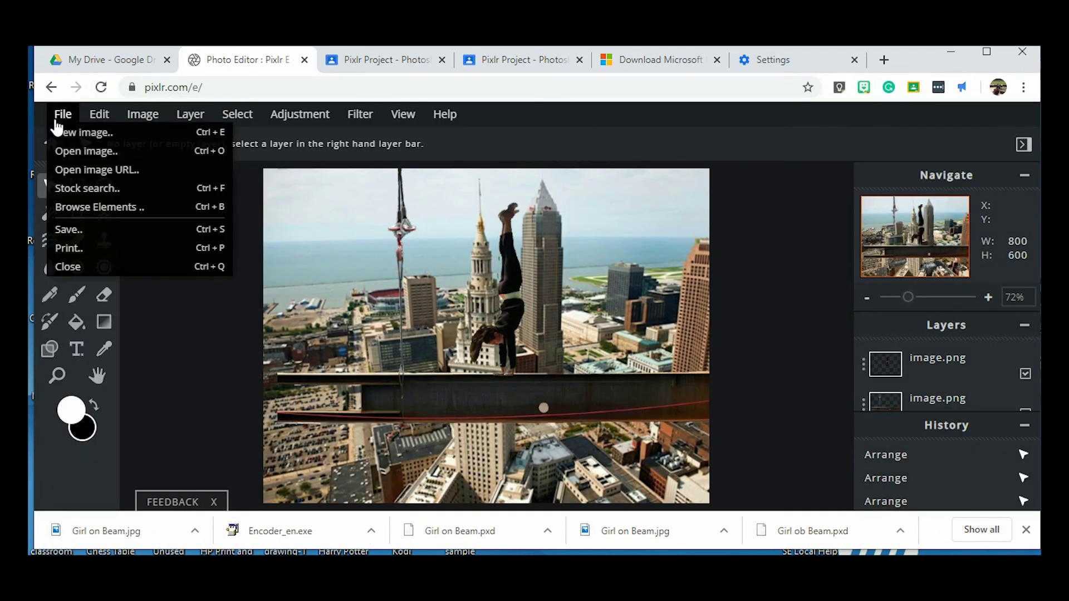
left_click(68, 233)
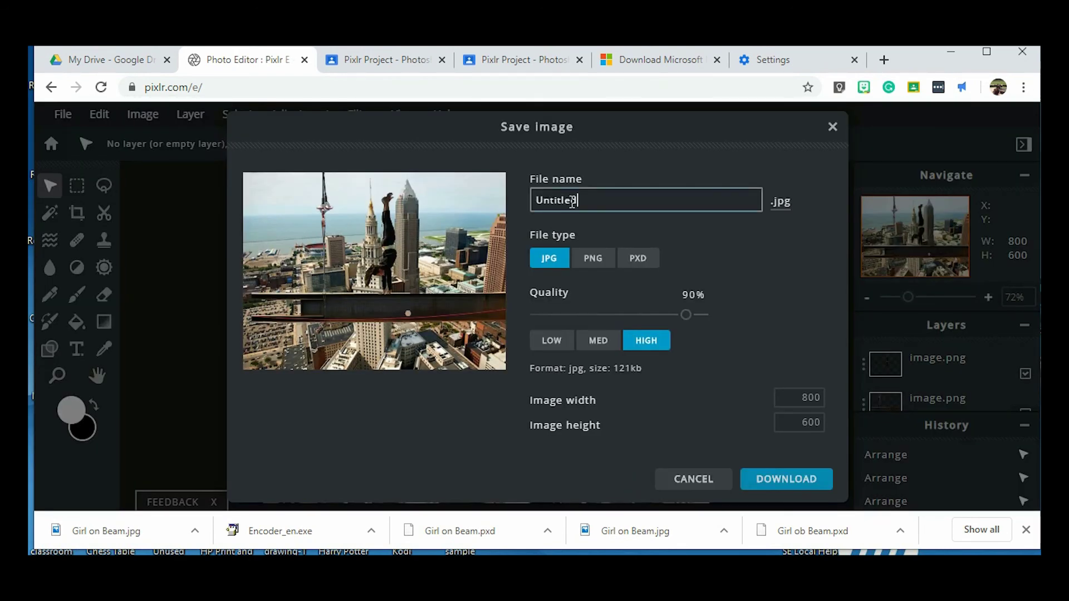
type("girl on Beam")
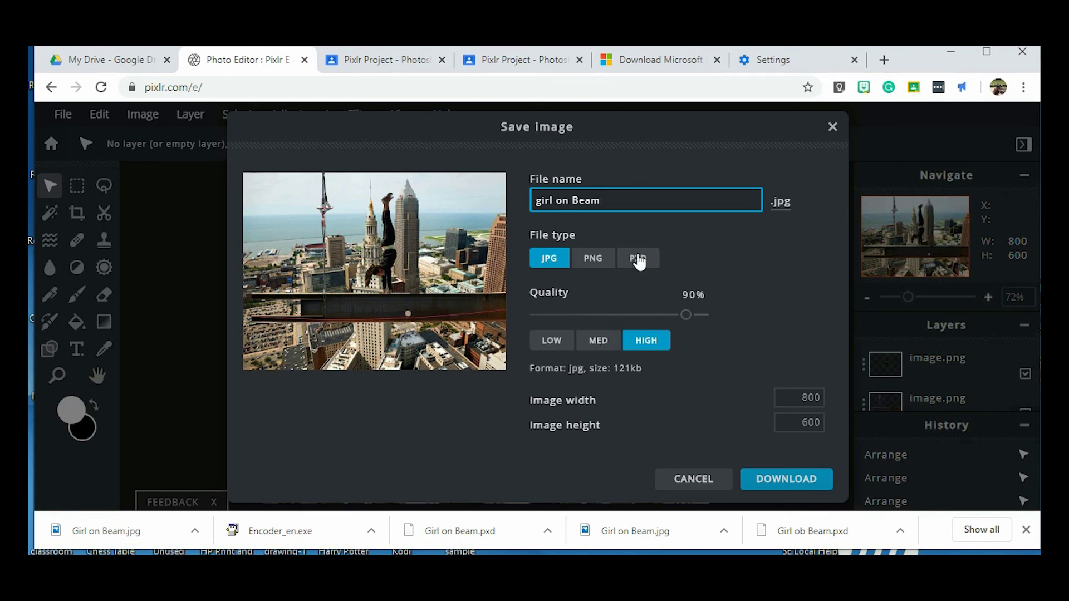
left_click(639, 258)
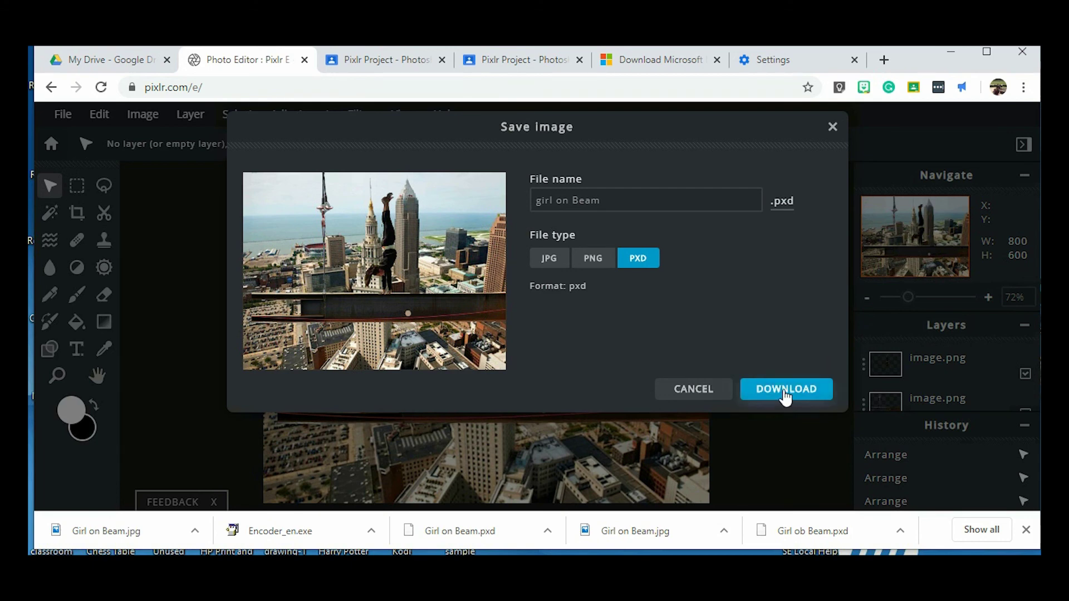
left_click(784, 391)
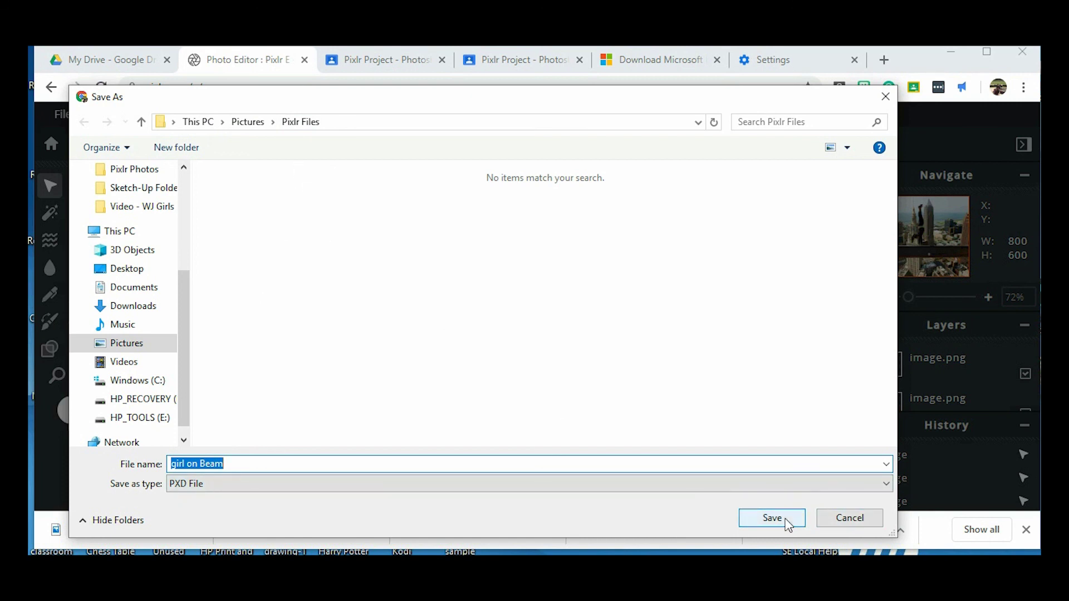
left_click(782, 523)
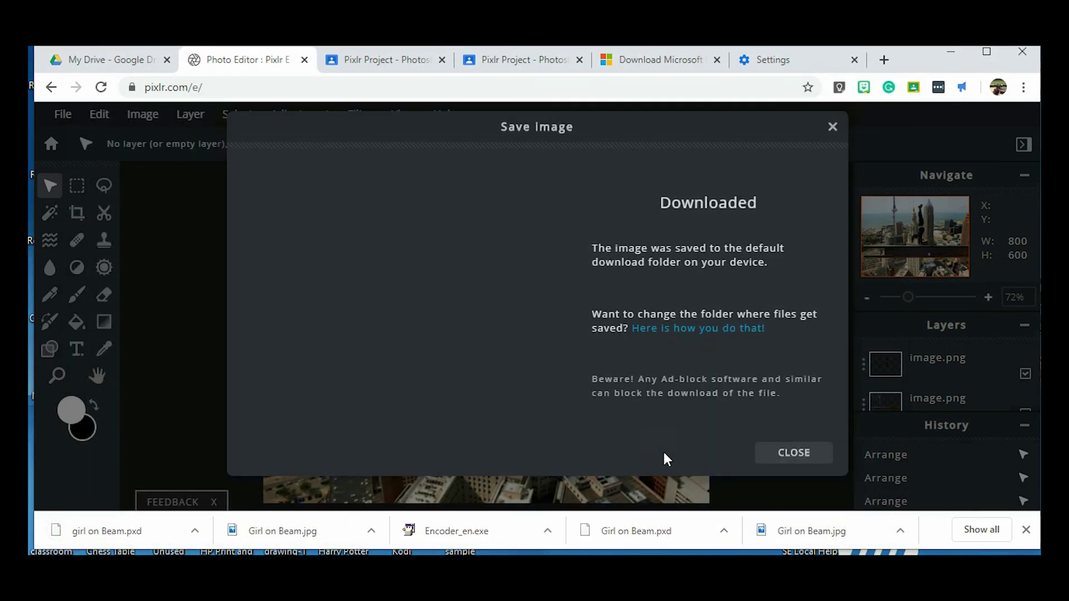
left_click(808, 456)
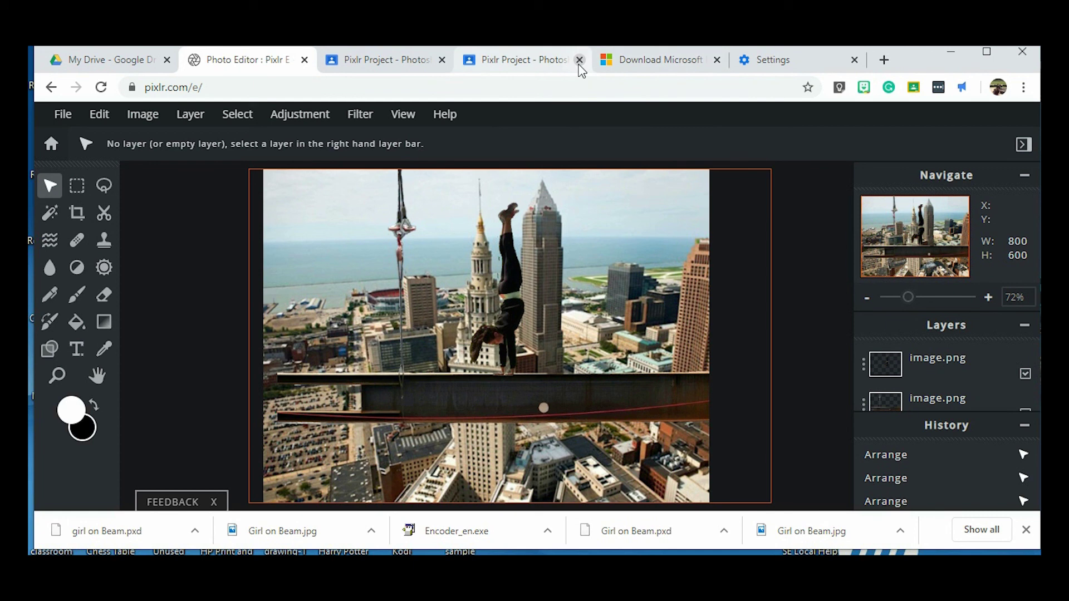
Step: Switch to the Pixlr Project assignment in Google Classroom and choose Girl on Beam.jpg from Pictures > Pixlr Files as a file to attach
left_click(588, 65)
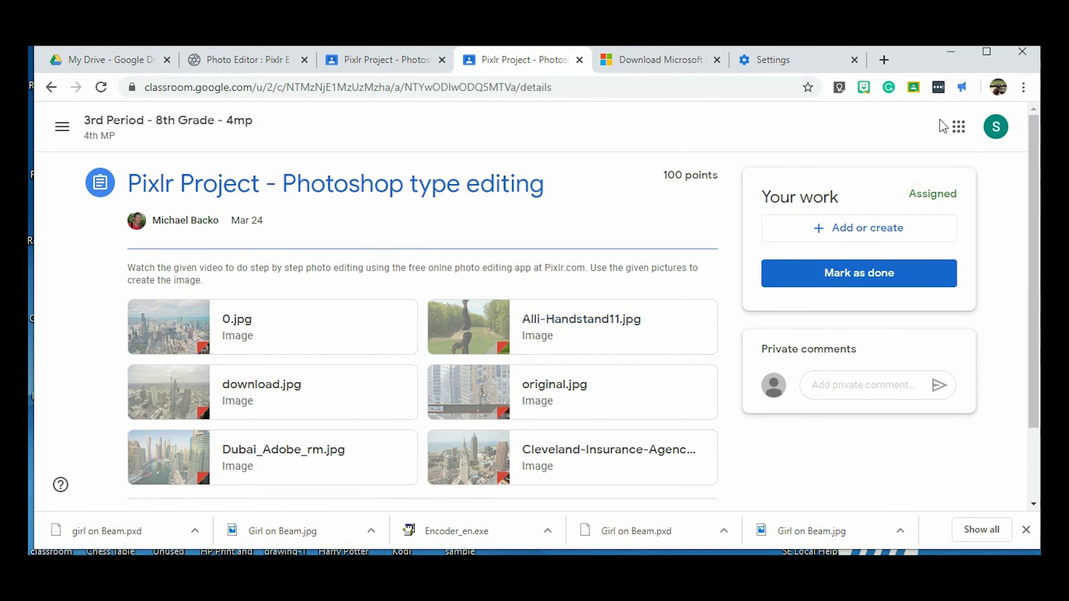
left_click(841, 232)
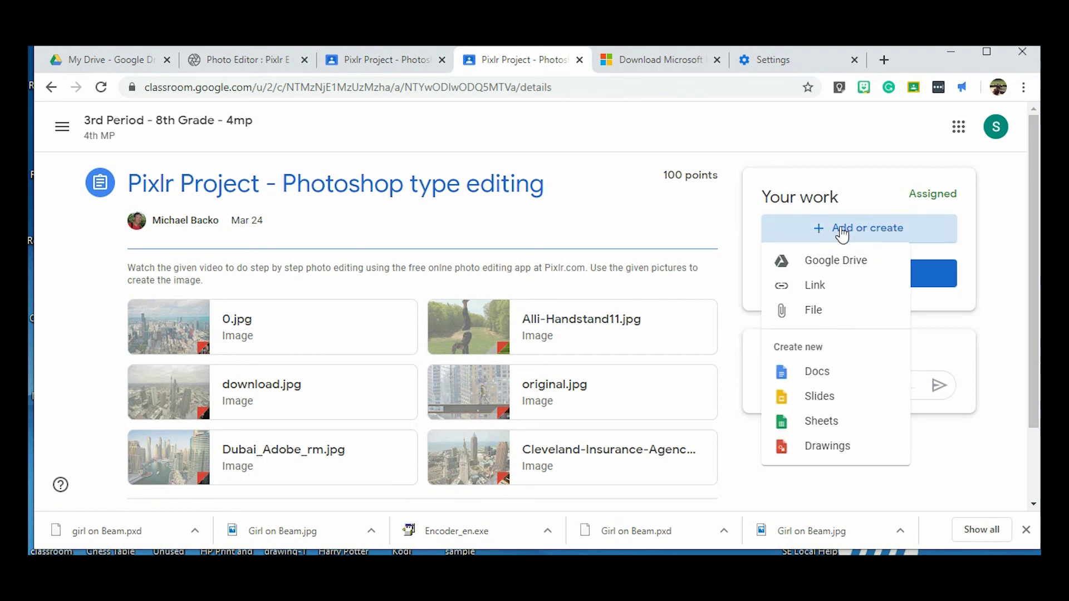
left_click(807, 316)
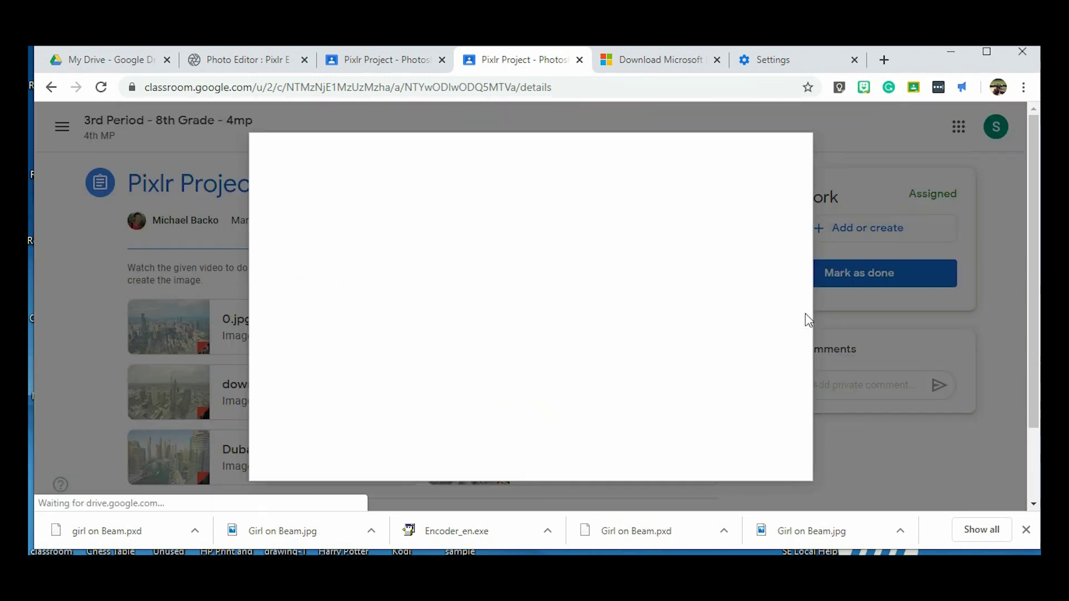
left_click(552, 321)
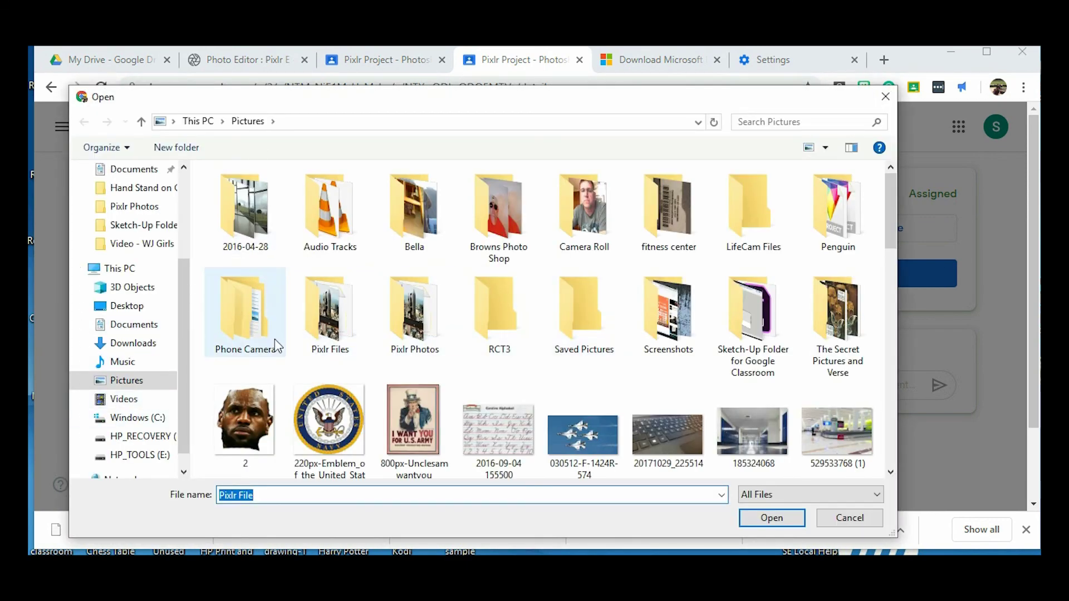
double_click(337, 318)
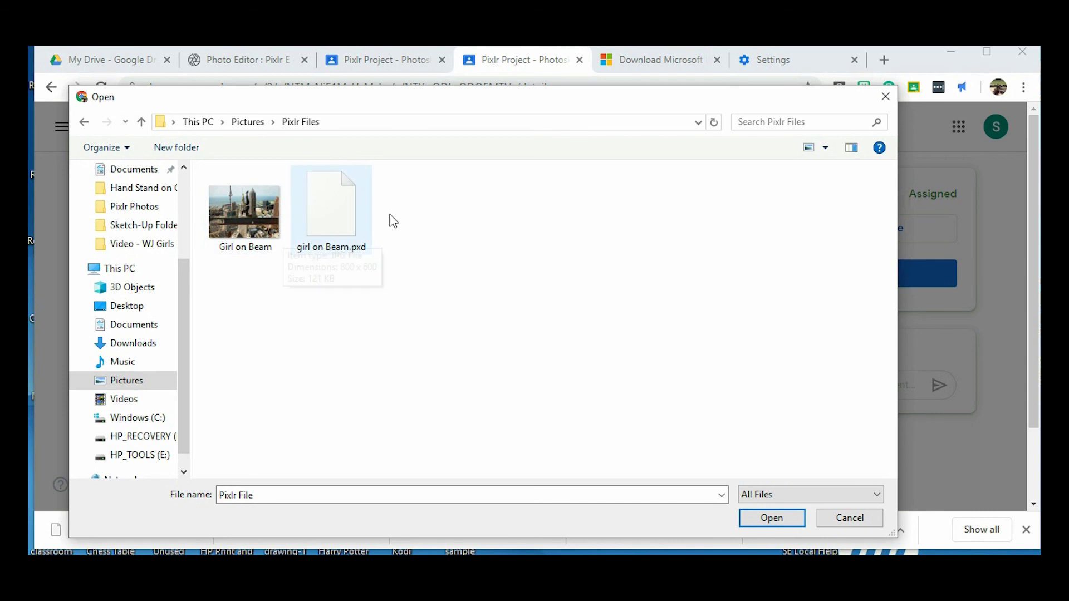
left_click(281, 228)
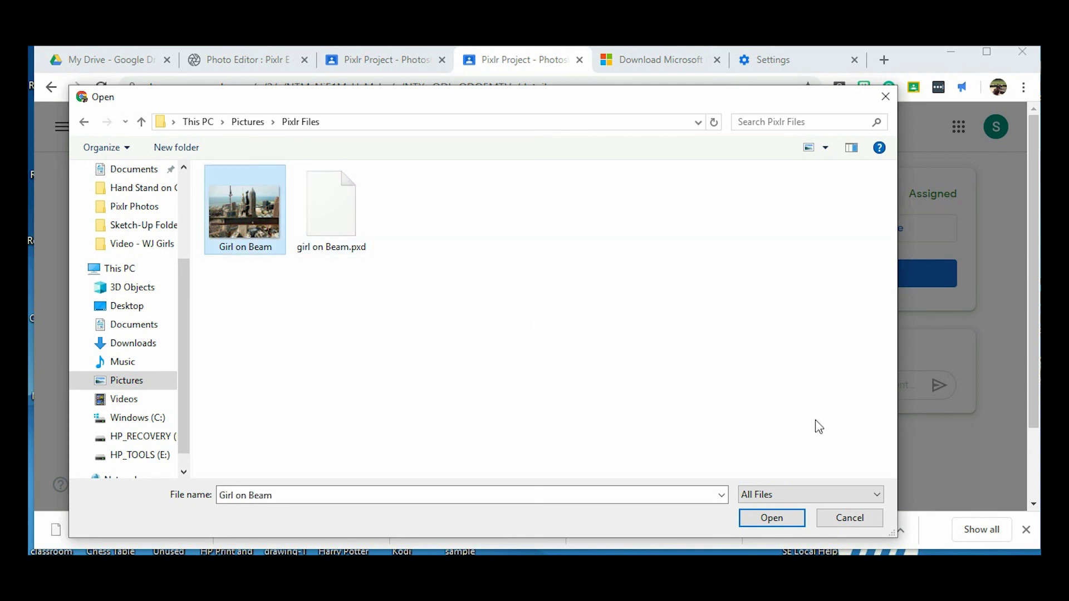
left_click(777, 522)
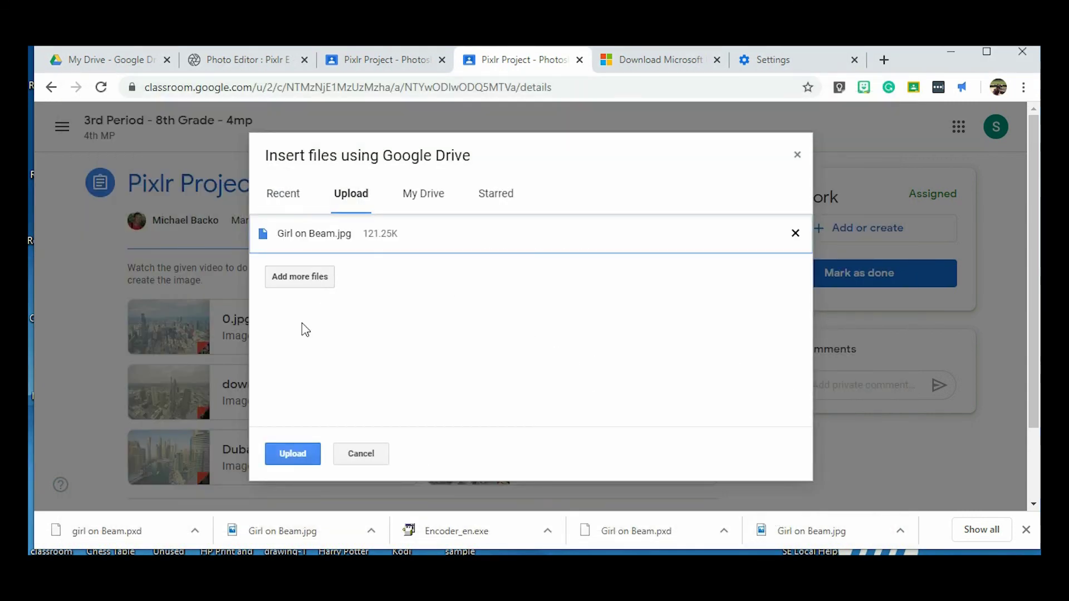
Step: Add girl on Beam.pxd from the Pixlr Files folder to the files for upload
left_click(326, 274)
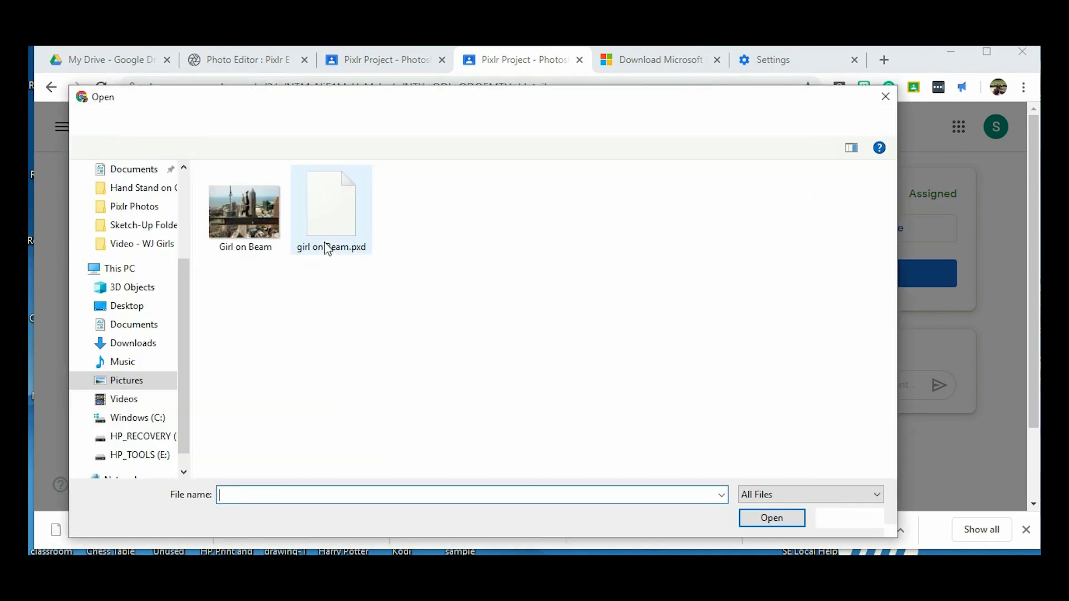
left_click(342, 221)
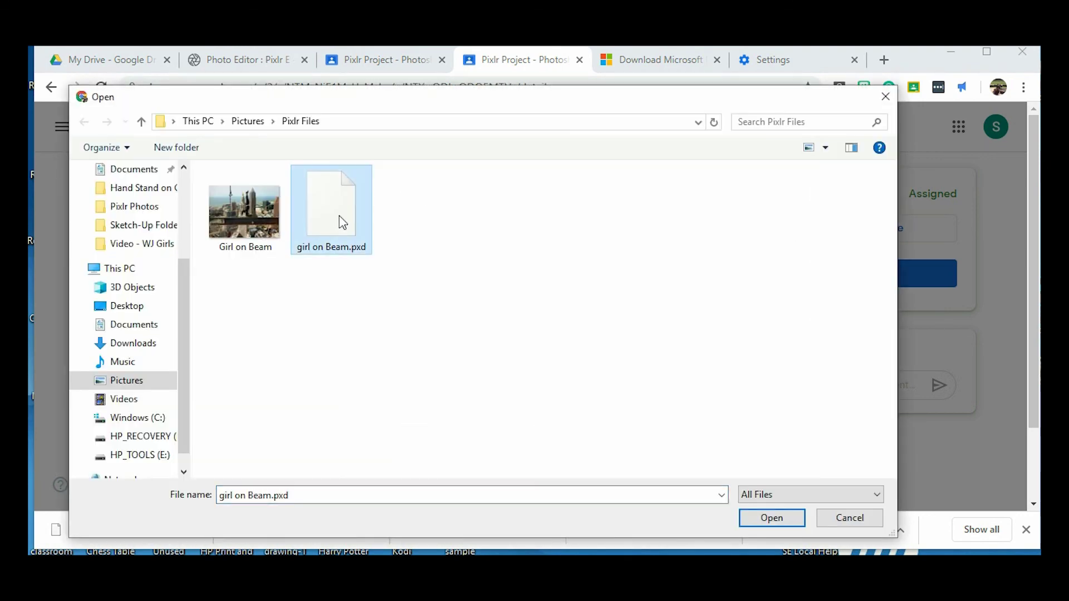
left_click(781, 521)
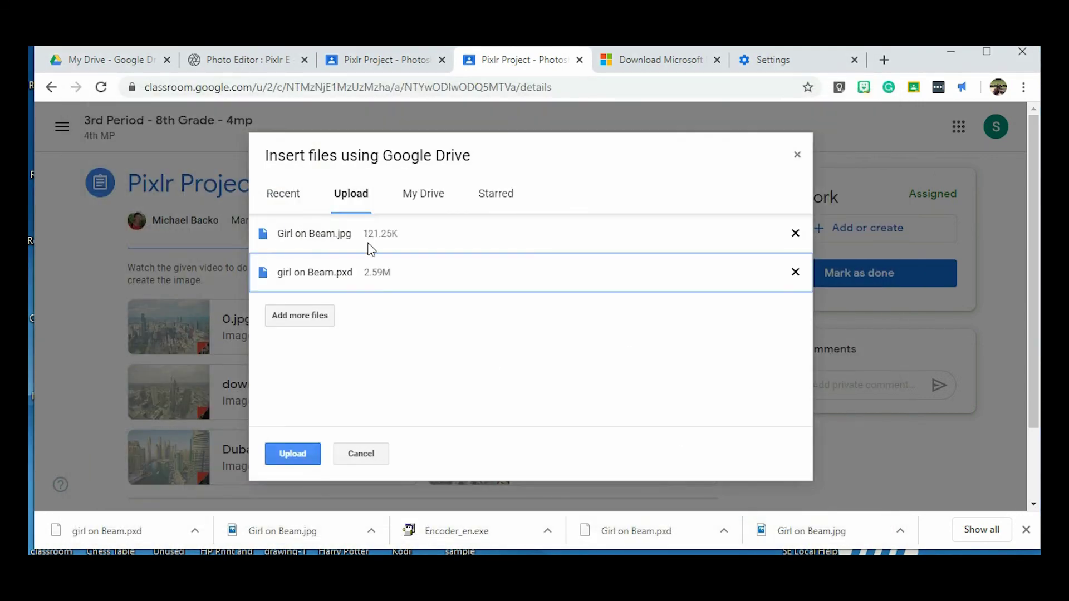
Step: Upload the JPG and PXD files to the assignment and turn in the work with both attachments
left_click(295, 454)
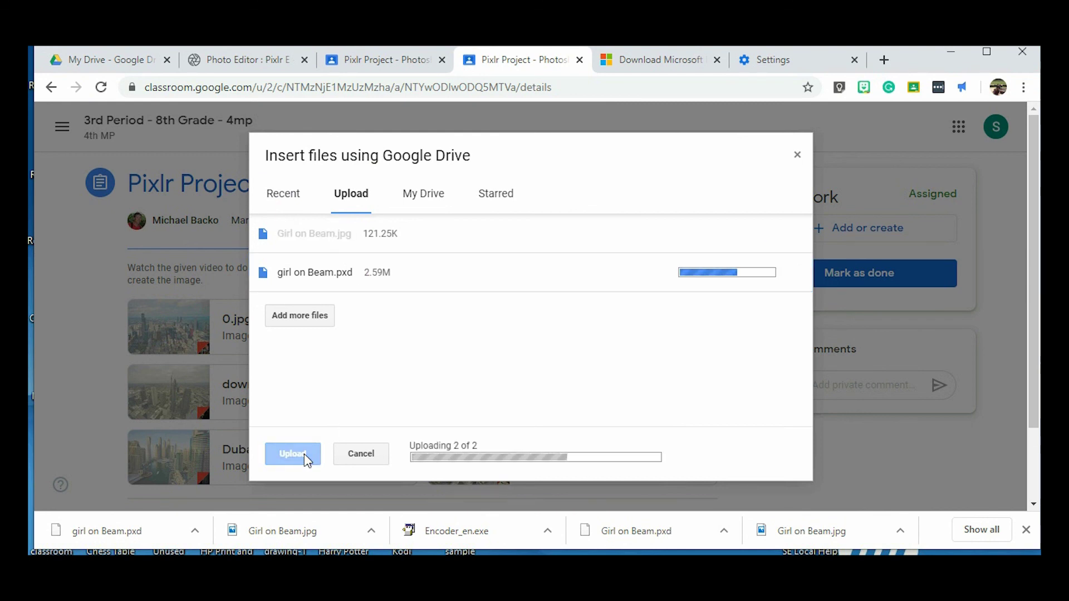
left_click(304, 453)
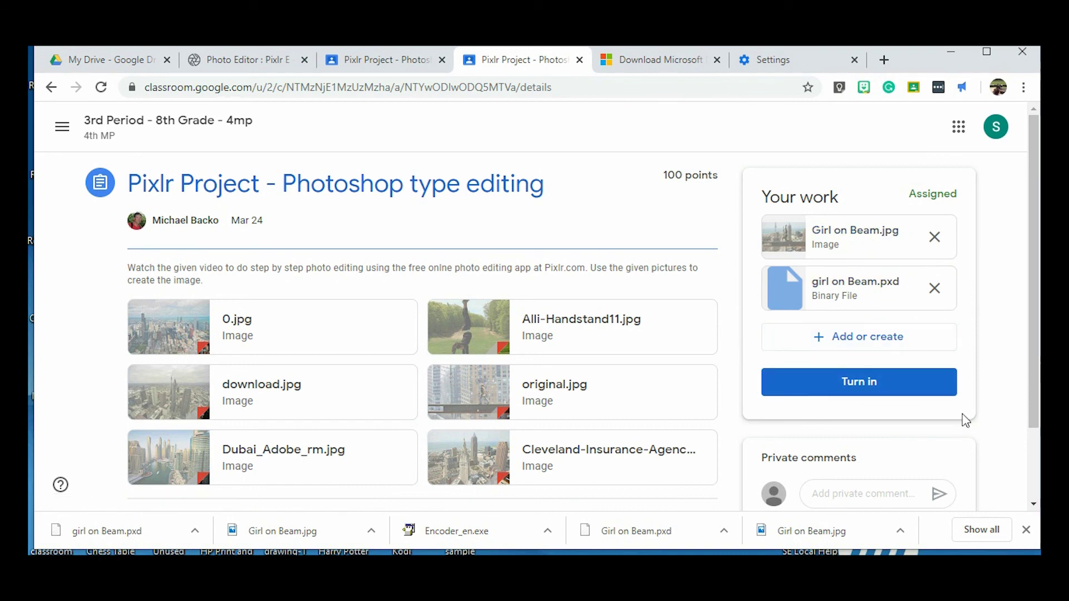
left_click(848, 391)
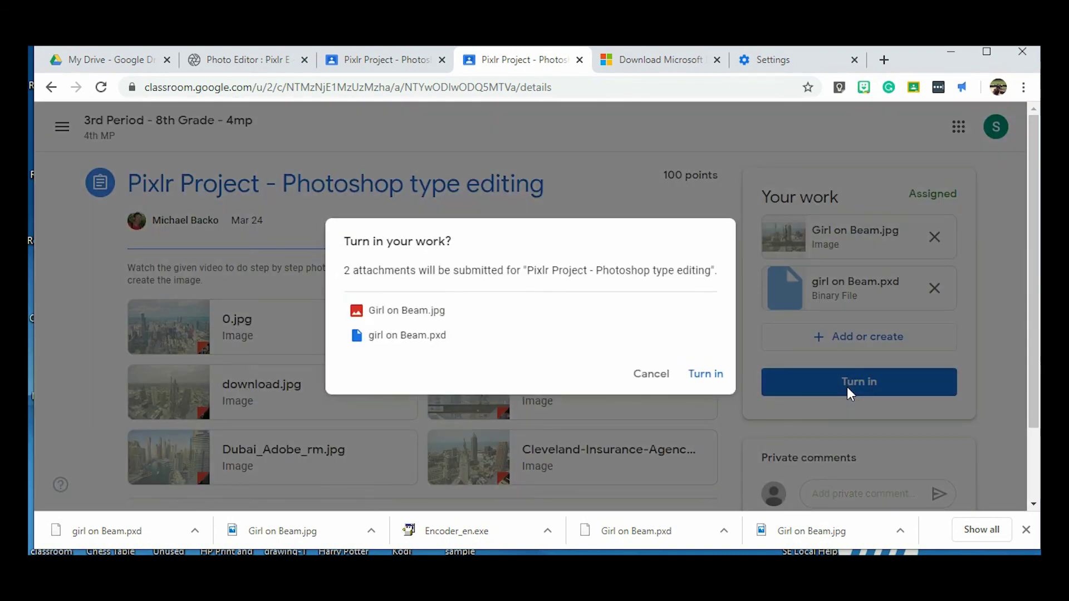
left_click(715, 379)
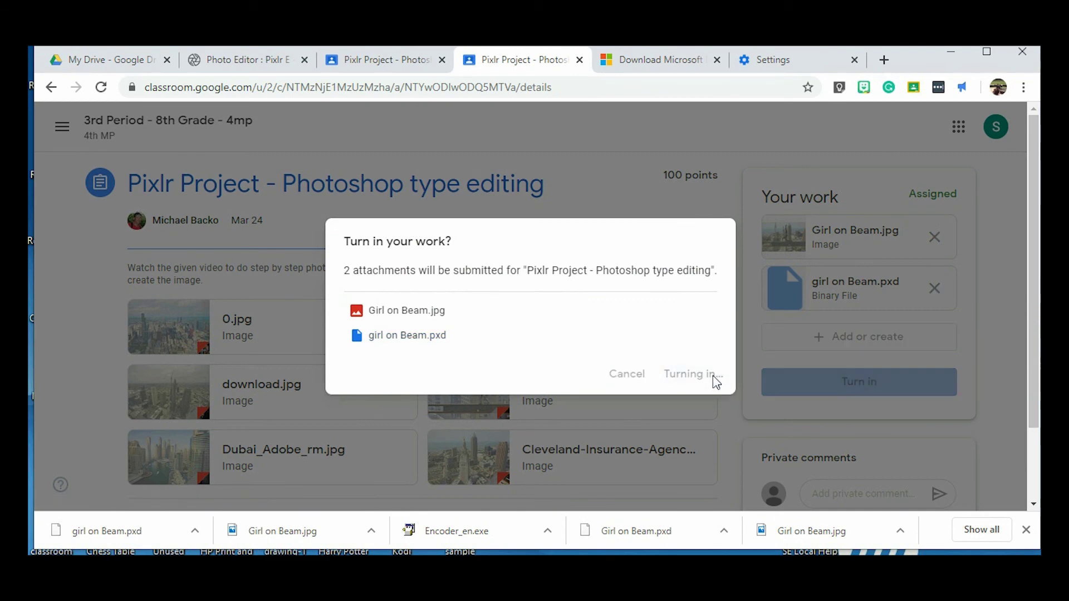